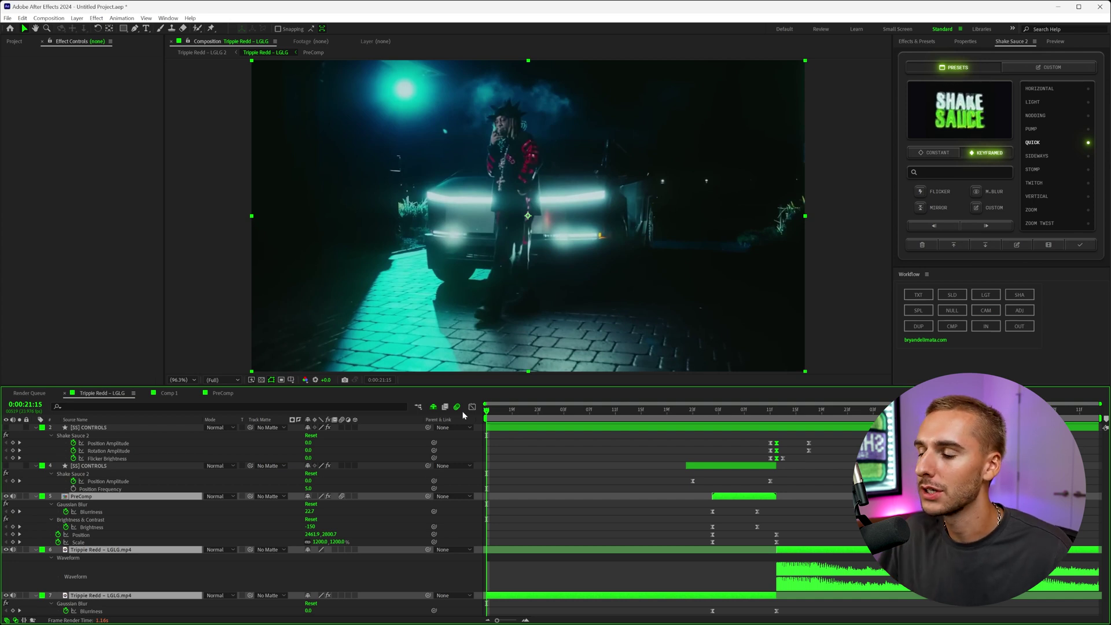
- Play the finished transition in the Trippie Redd – LGLG composition and scrub through the clips in Comp 1
key(space)
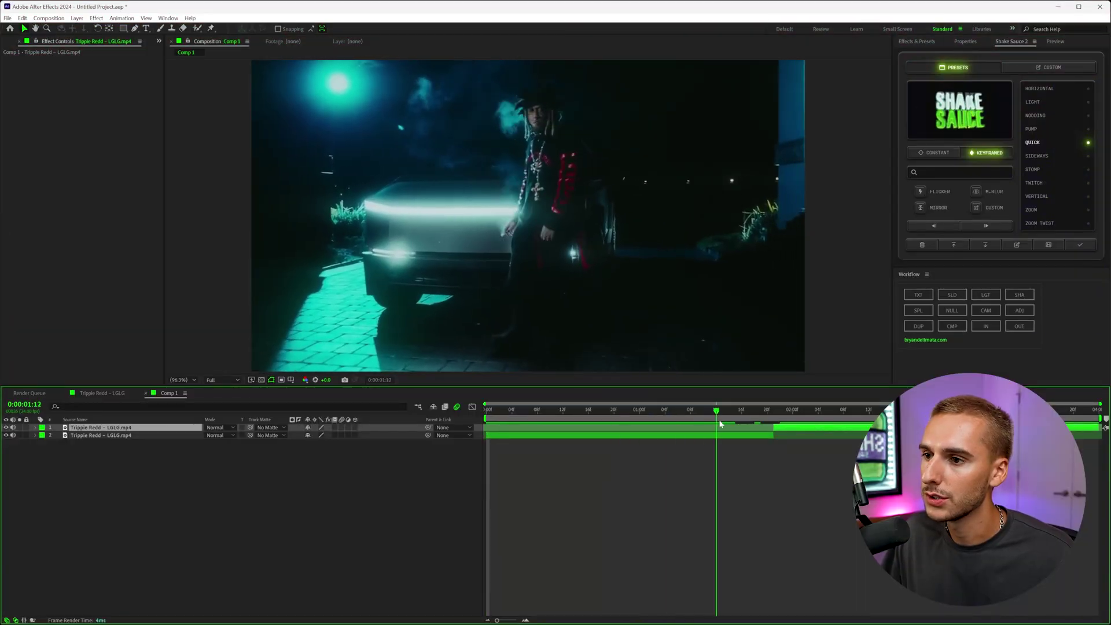
drag(720, 424, 793, 428)
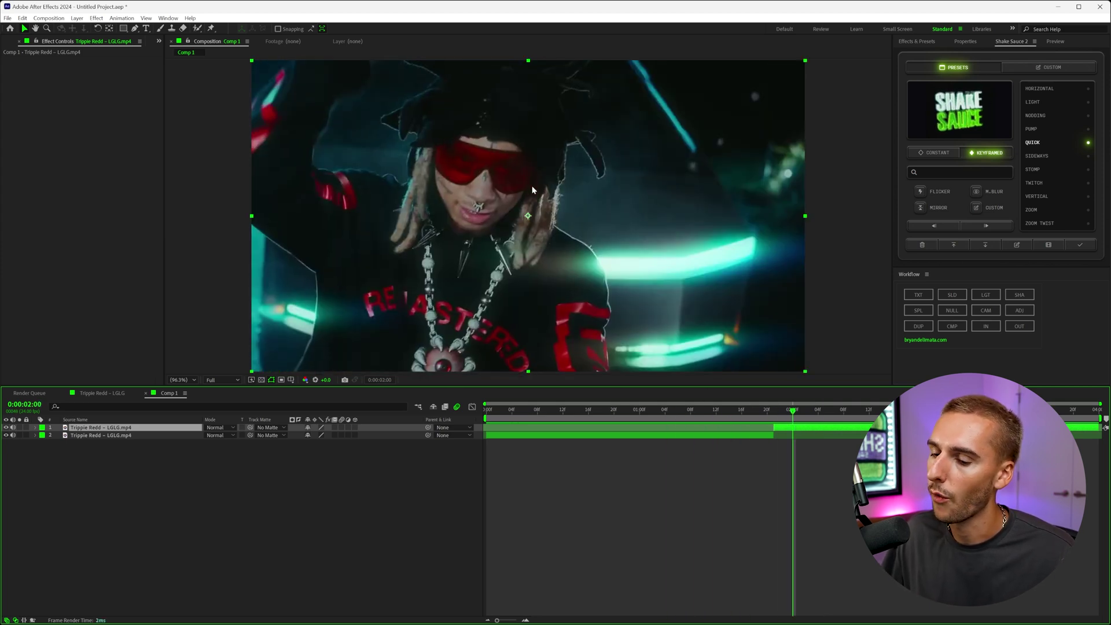
- Duplicate the second clip's layer at the 0:00:01:21 cut, apply Freeze Frame to the copy, and check it
drag(774, 413, 774, 415)
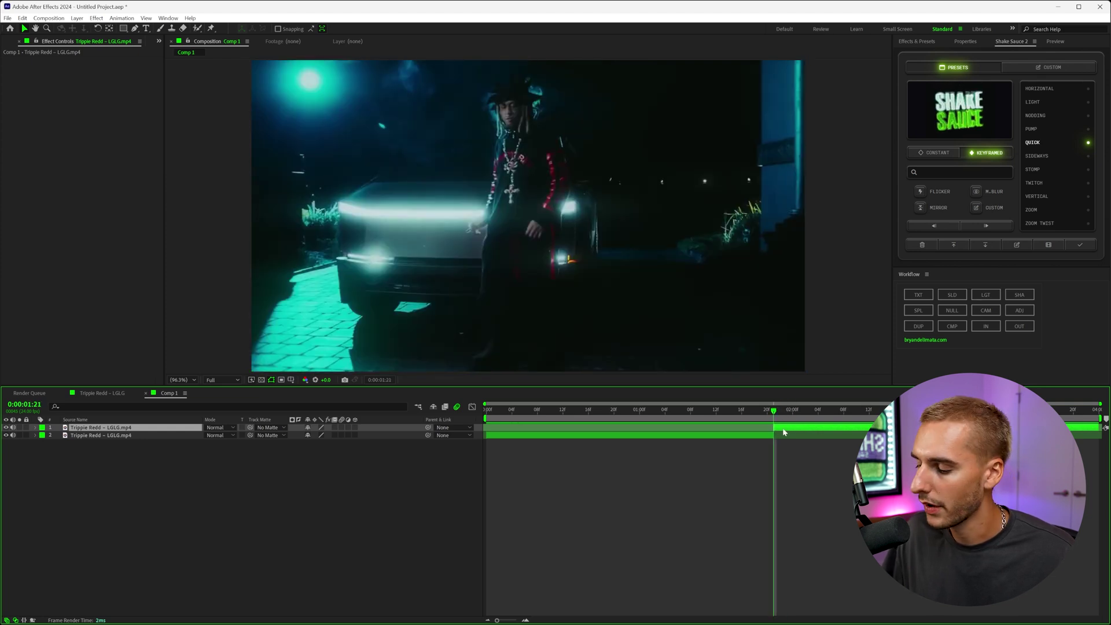
key(ctrl+d)
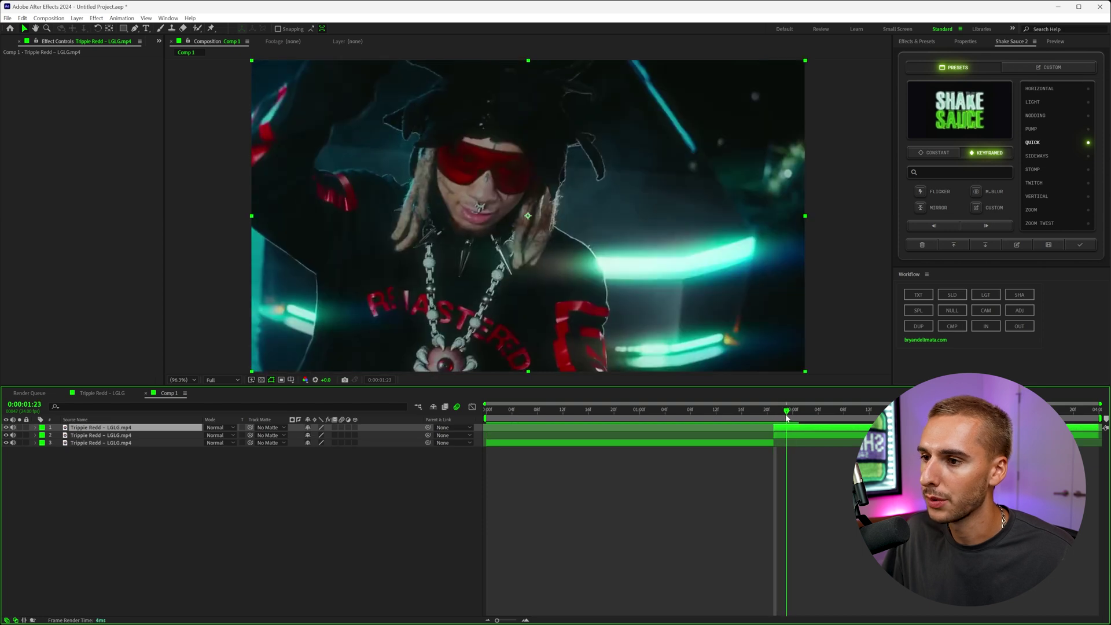
right_click(779, 430)
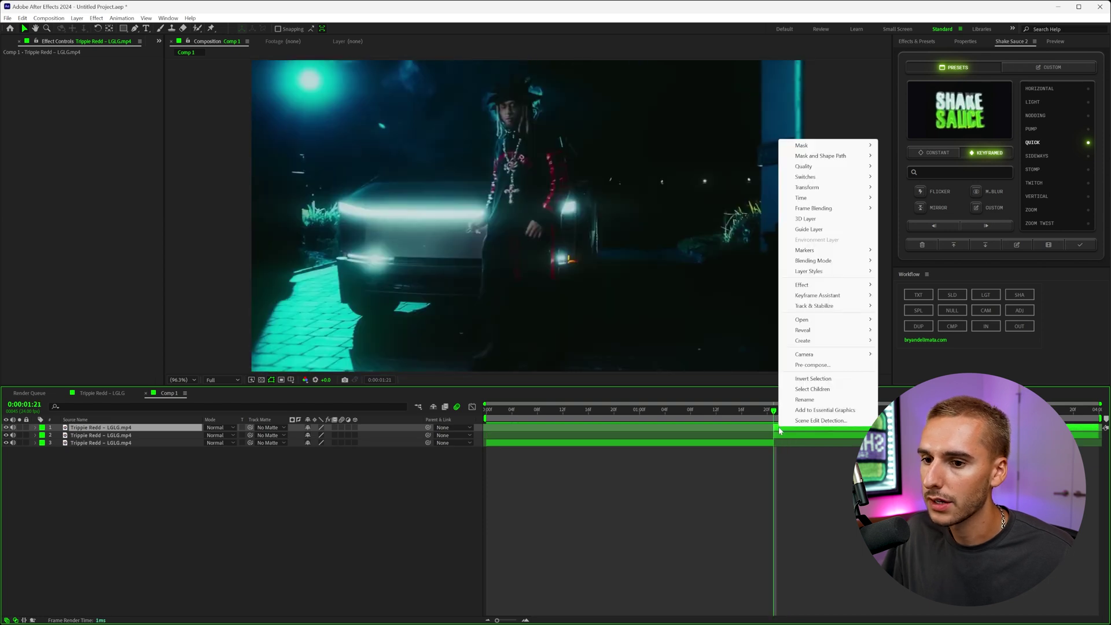
mouse_move(826, 201)
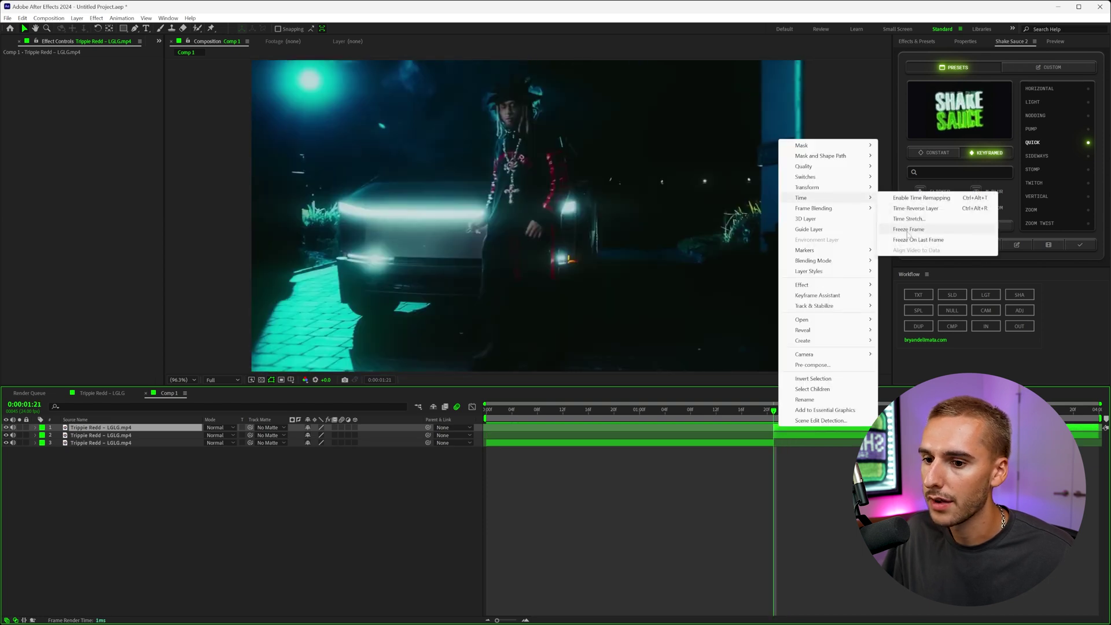
click(921, 198)
drag(774, 414, 908, 417)
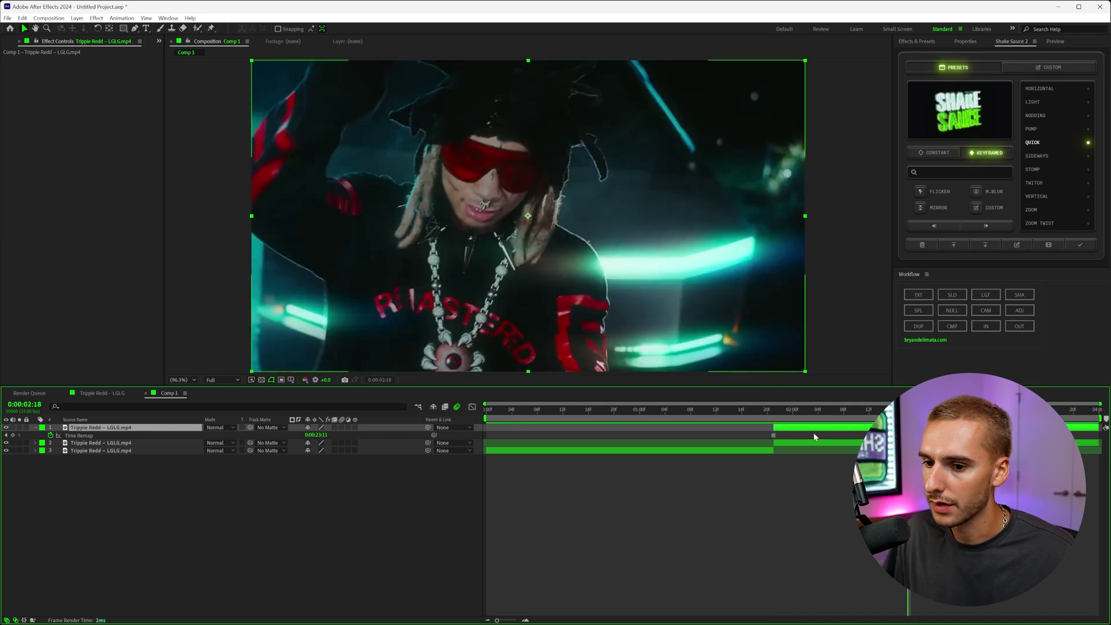
click(774, 409)
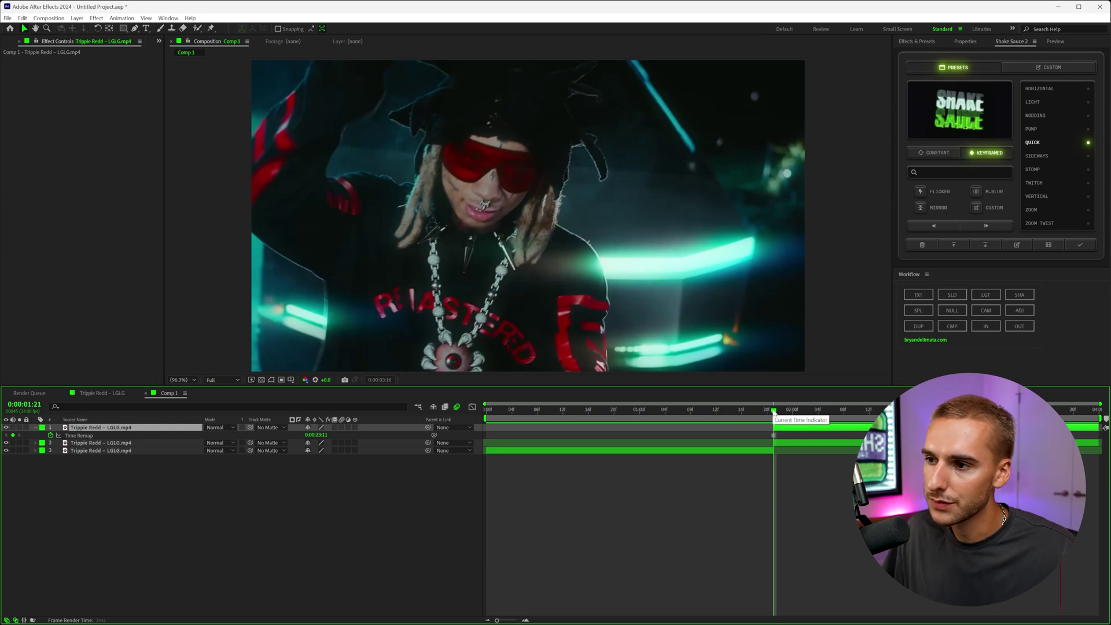
- Draw a closed Pen-tool mask around the red sunglasses on the freeze-frame layer
click(786, 410)
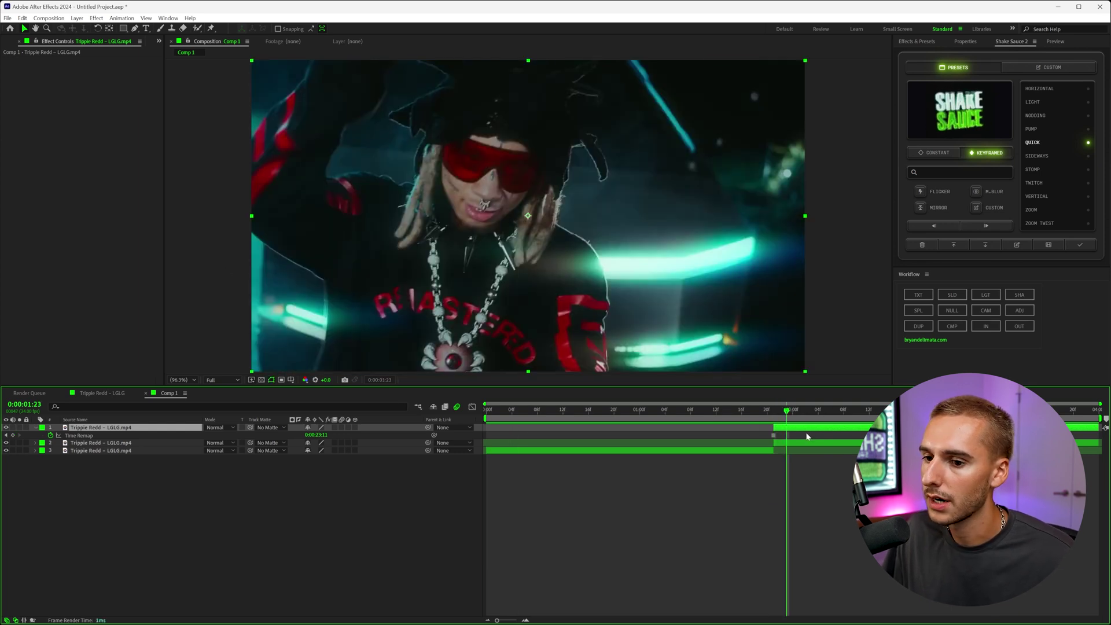
click(135, 29)
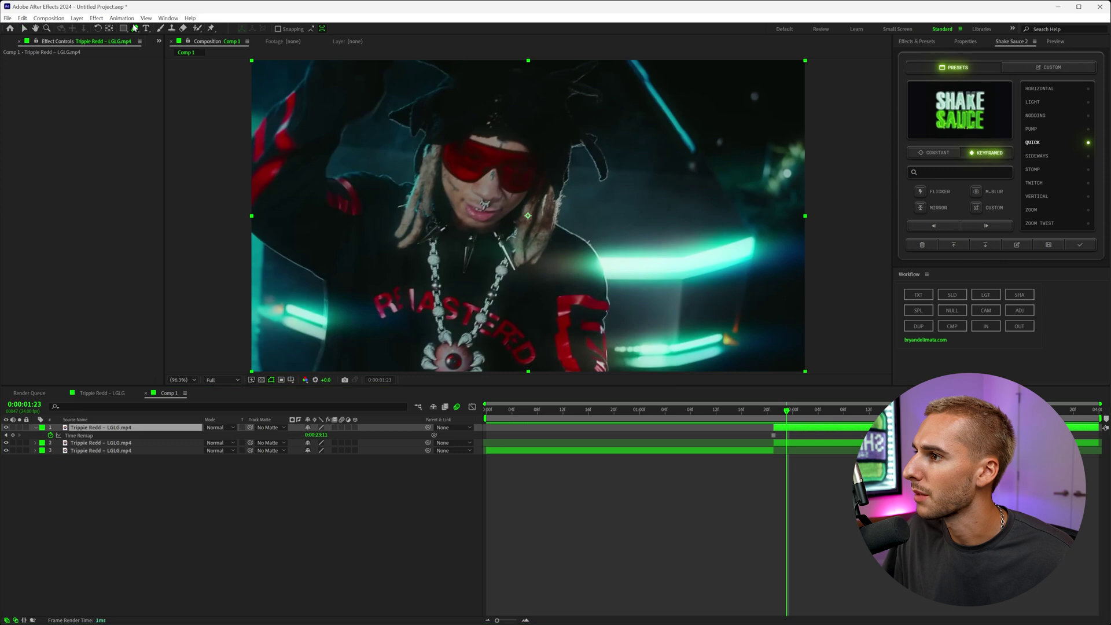
click(465, 140)
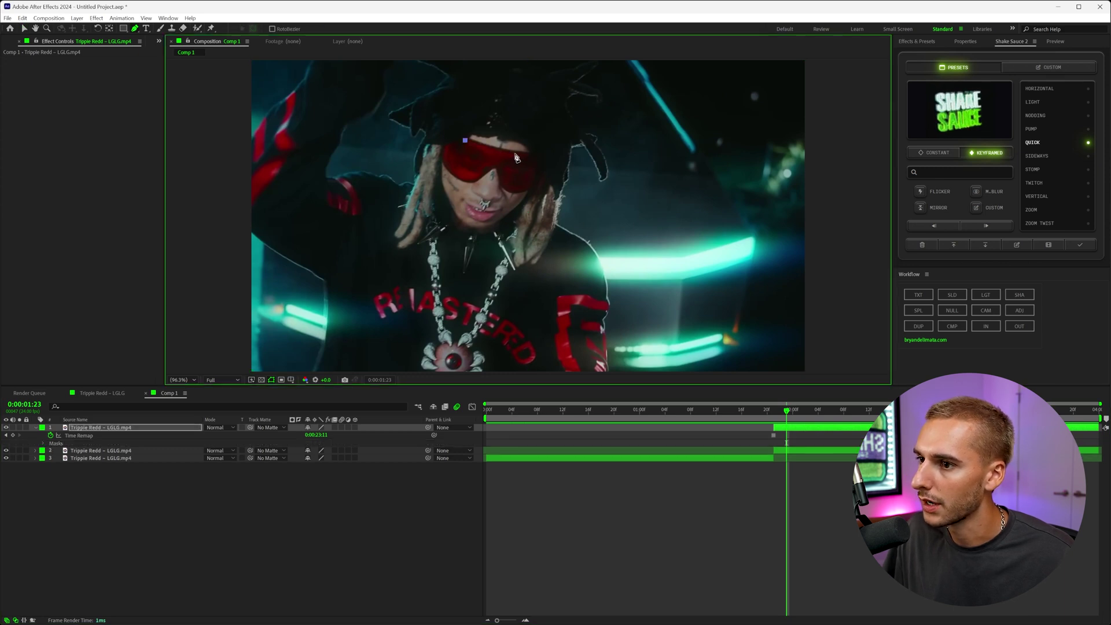
click(515, 153)
click(533, 156)
click(541, 168)
click(539, 176)
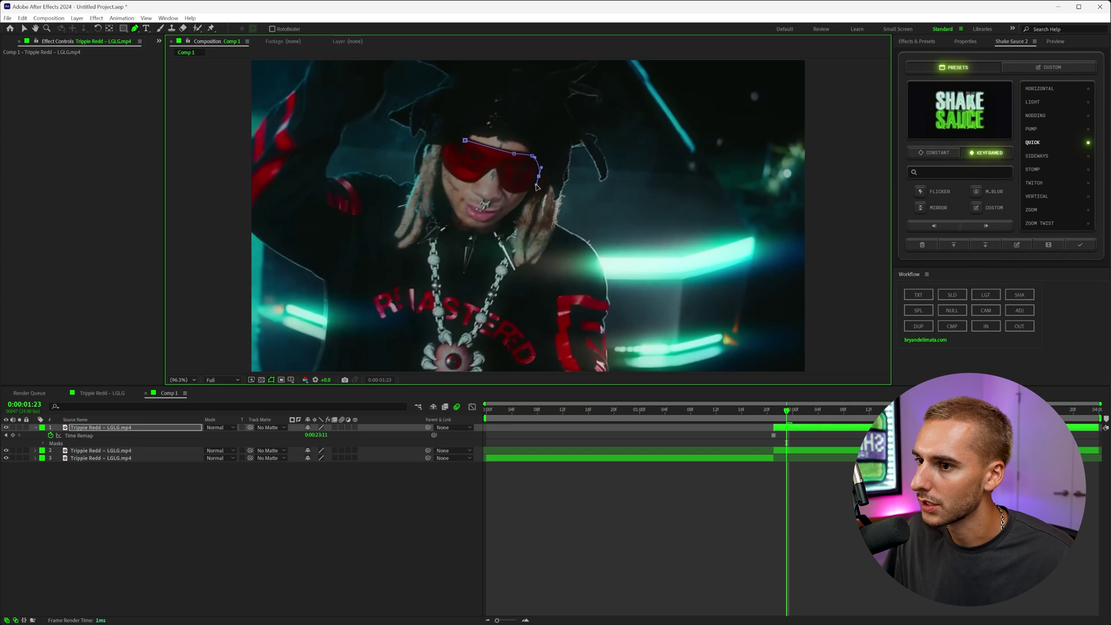
click(535, 188)
click(525, 191)
click(516, 192)
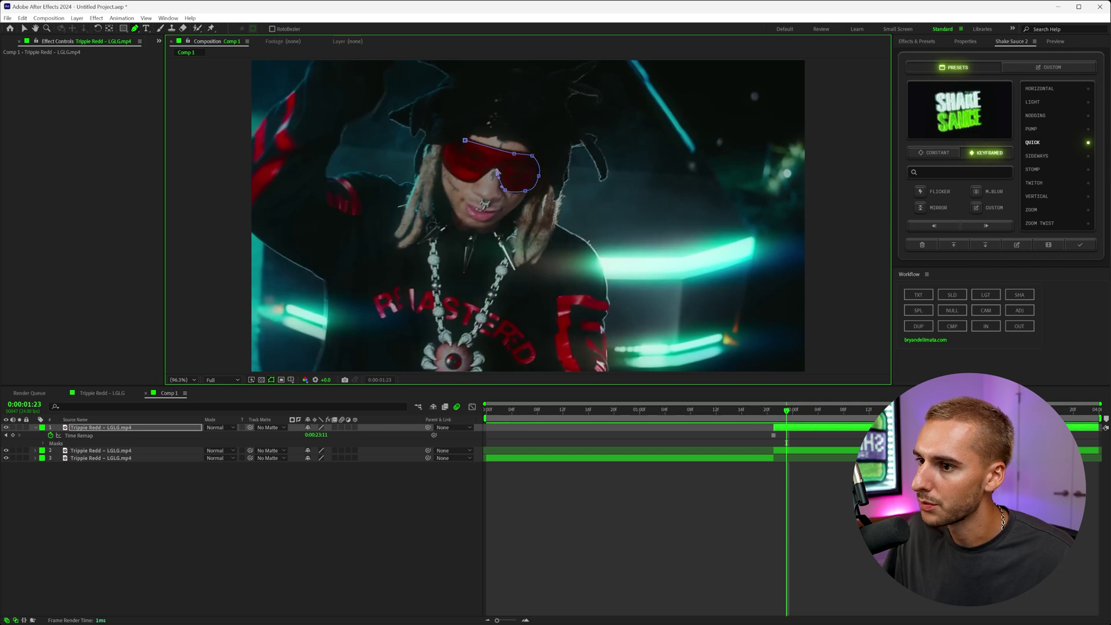
click(494, 168)
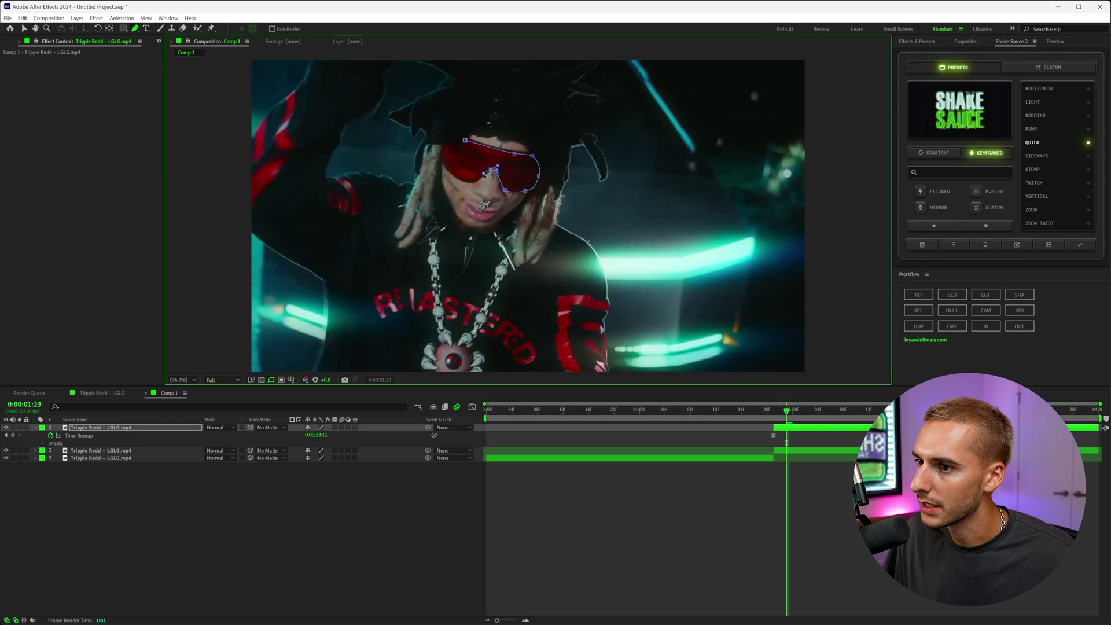
click(459, 177)
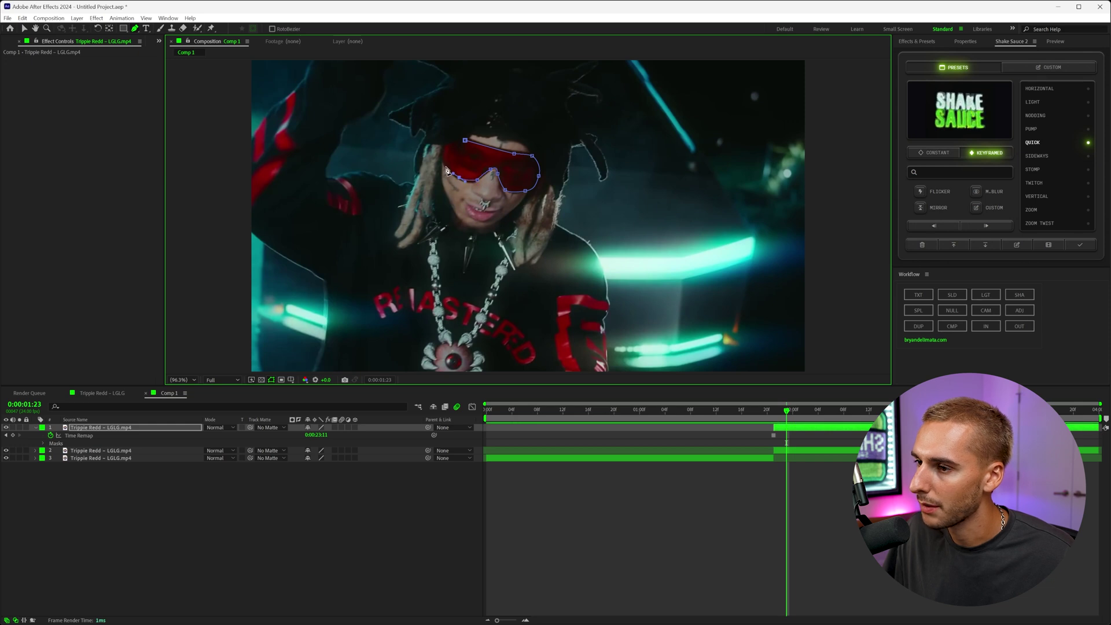
click(446, 166)
click(443, 155)
drag(445, 146, 457, 140)
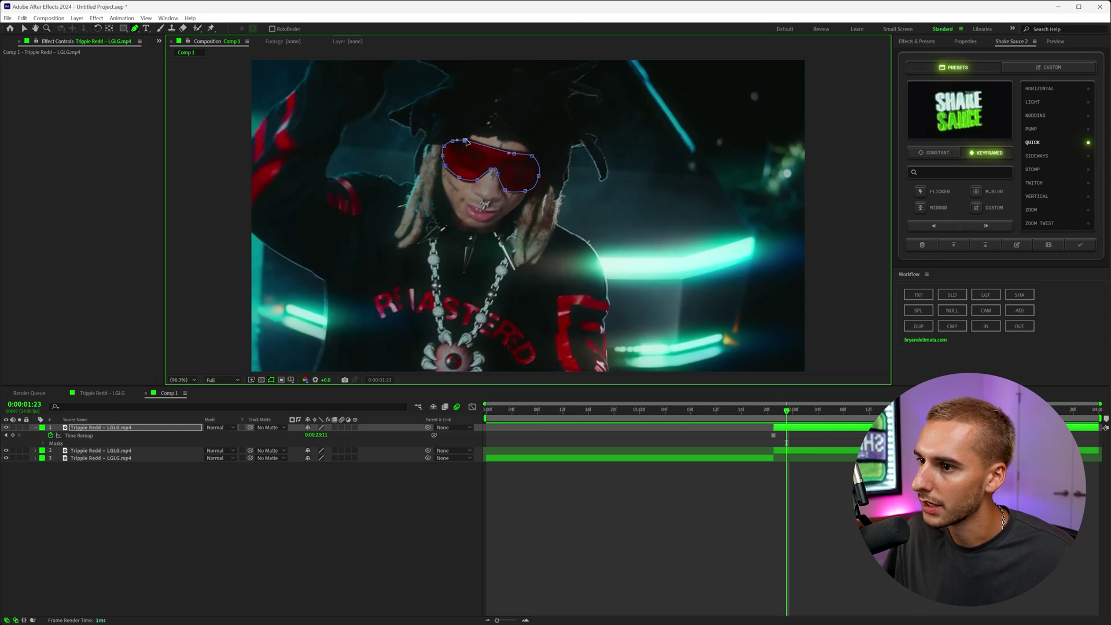
click(466, 141)
- Set the sunglasses mask on the freeze-frame layer to Subtract and preview the cutout
key(space)
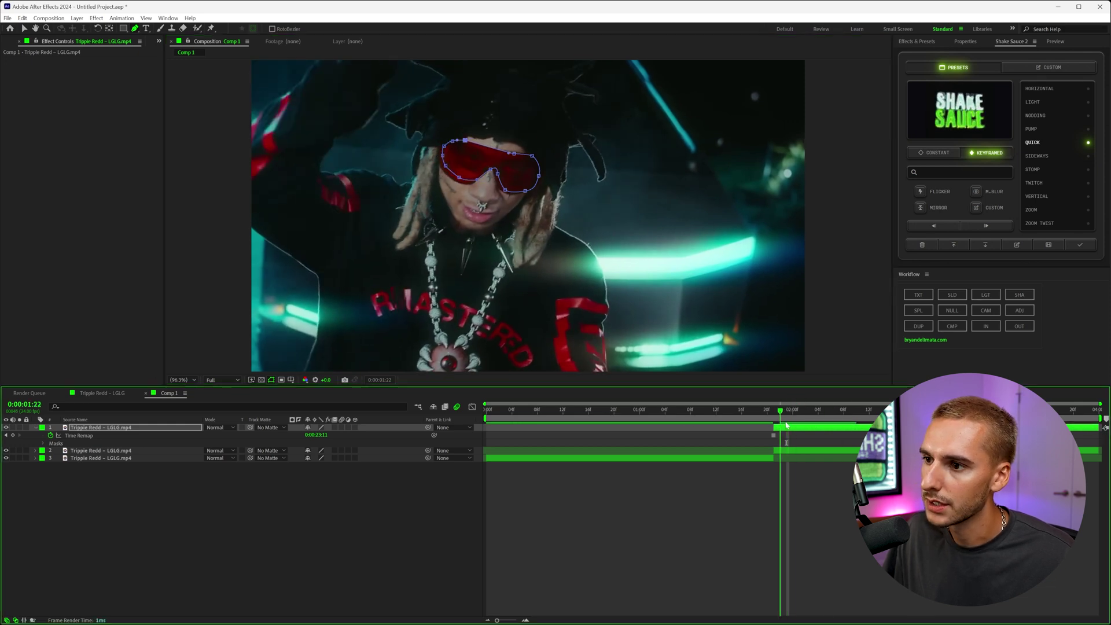
drag(946, 409, 806, 430)
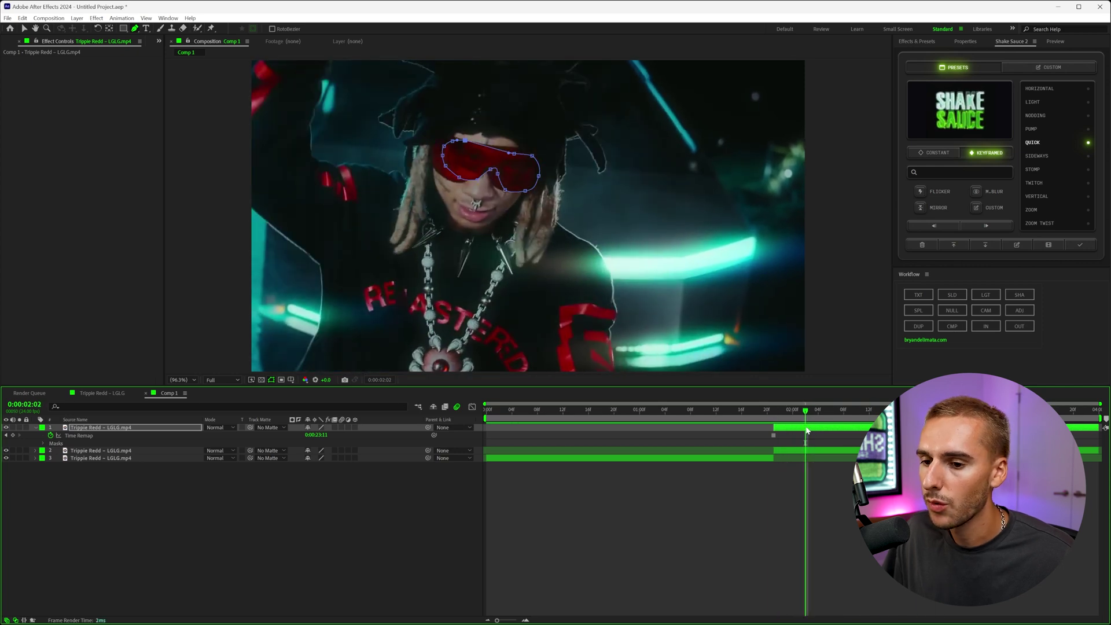
click(43, 443)
click(52, 450)
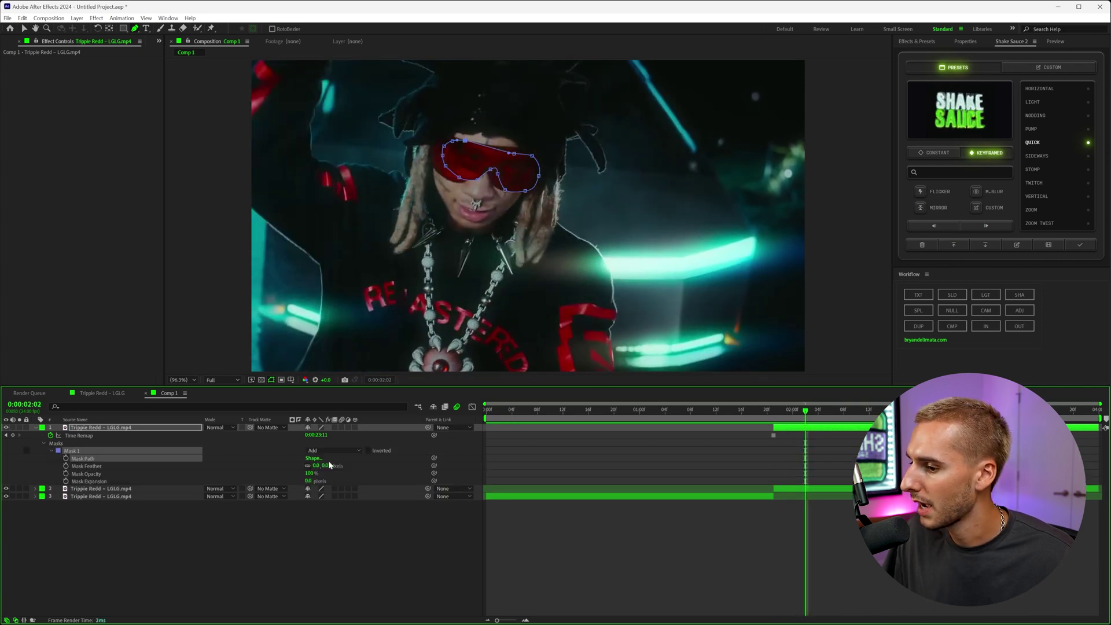
click(356, 451)
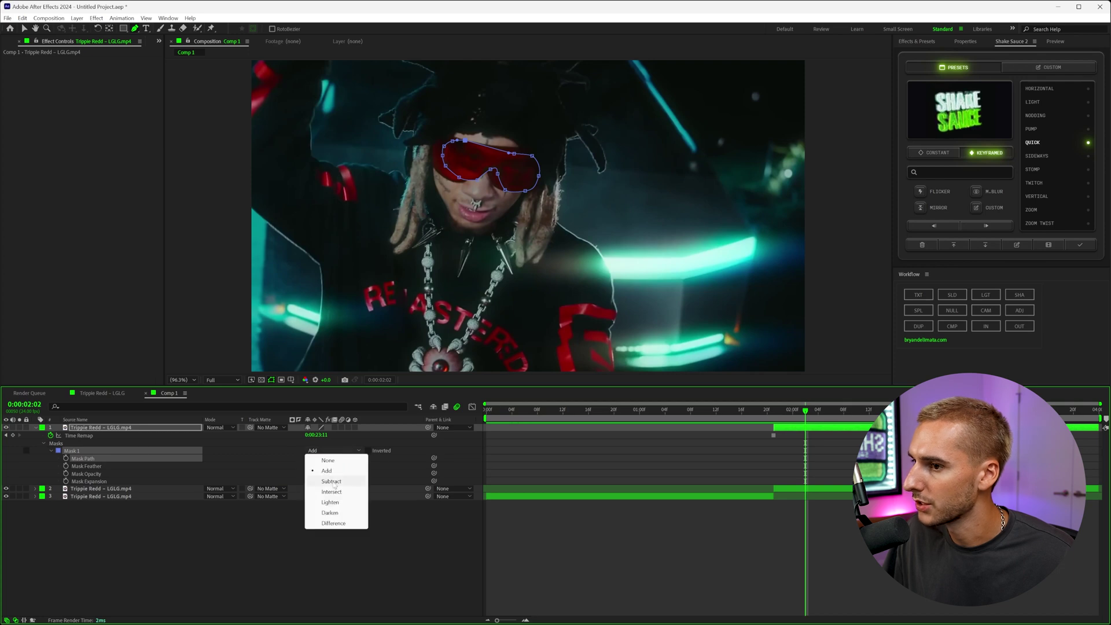
click(333, 480)
key(space)
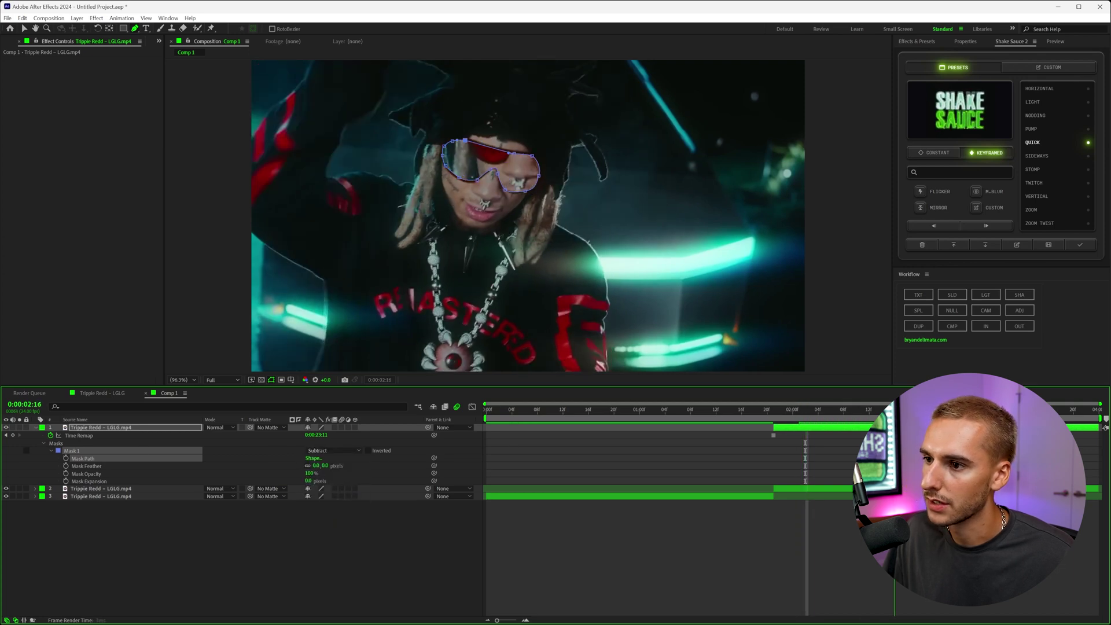
key(space)
drag(910, 411, 775, 433)
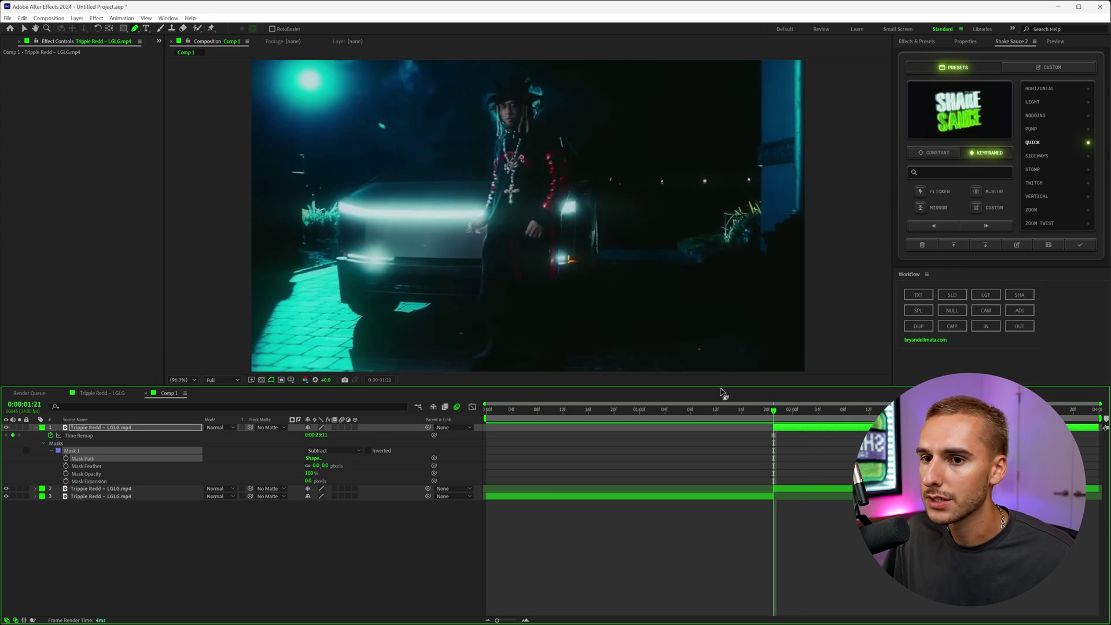
- Shift the masked freeze-frame layer earlier so it starts at 0:00:01:11, over the end of the first clip
drag(773, 410, 741, 418)
key(Page_Up)
key(Page_Up)
key(Page_Up)
key(Page_Up)
key(Page_Up)
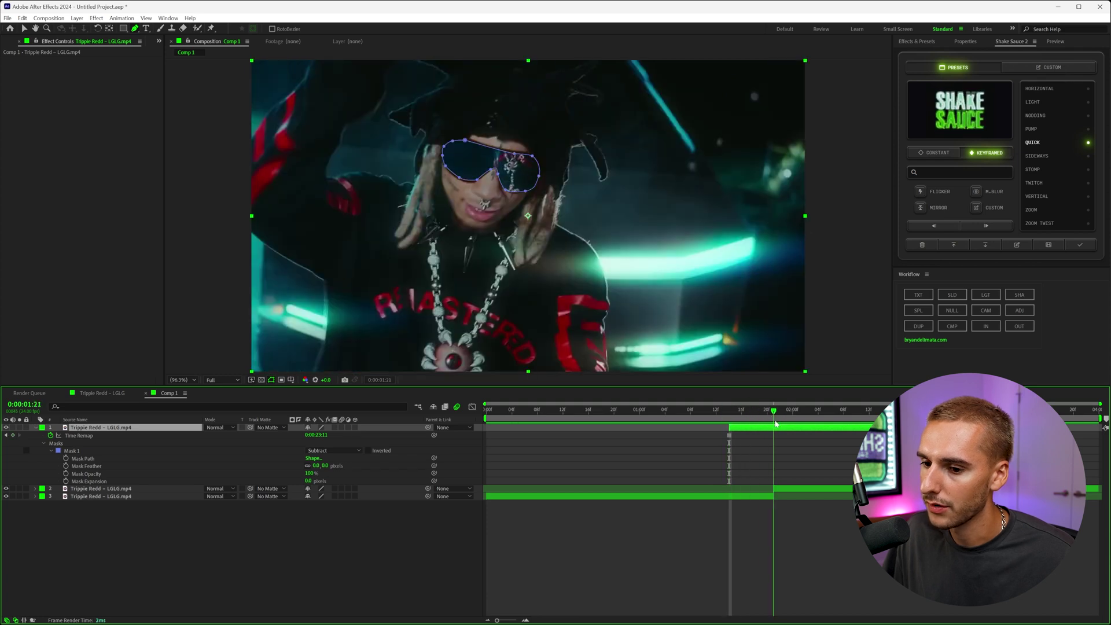
drag(739, 432, 773, 426)
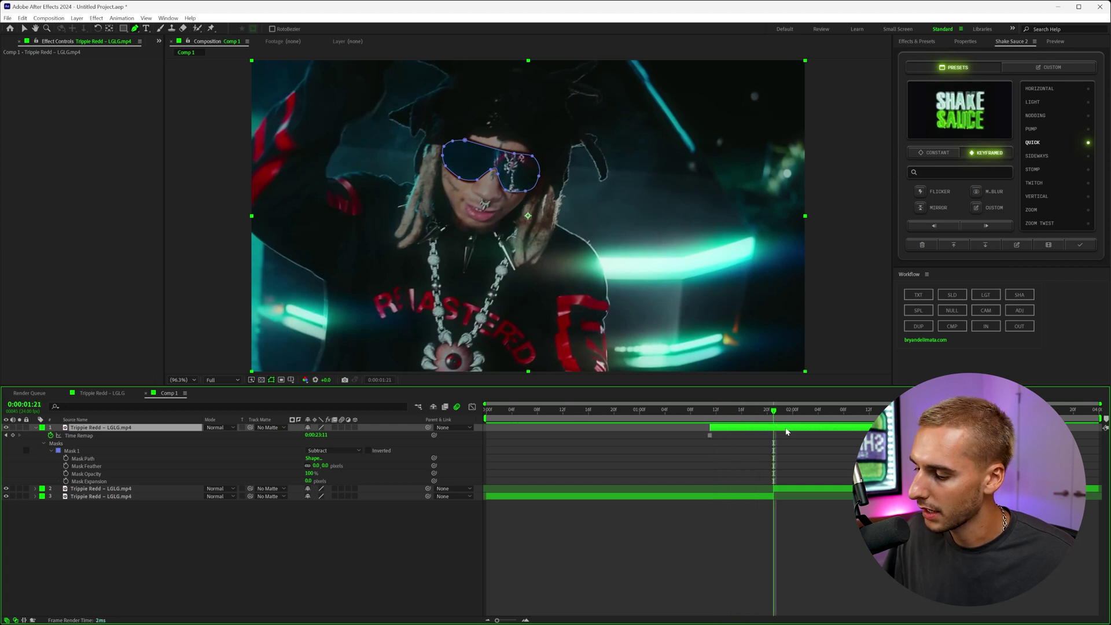
- Split the freeze-frame layer at the 0:00:01:21 cut, delete the part after it, and scrub the remaining section
key(ctrl+shift+d)
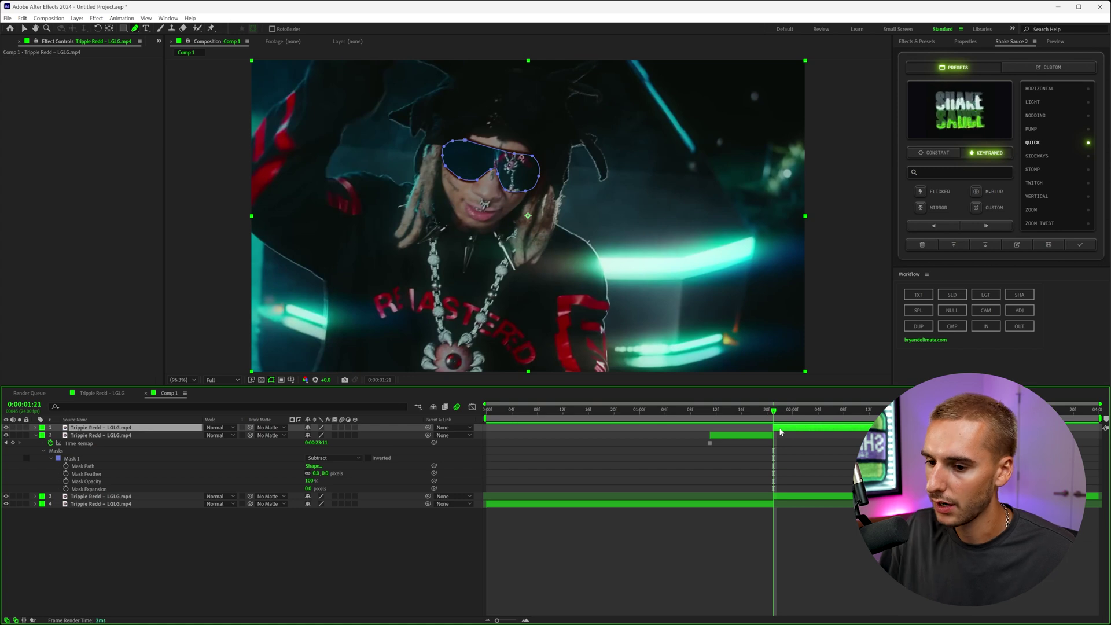
key(Delete)
drag(774, 417, 711, 413)
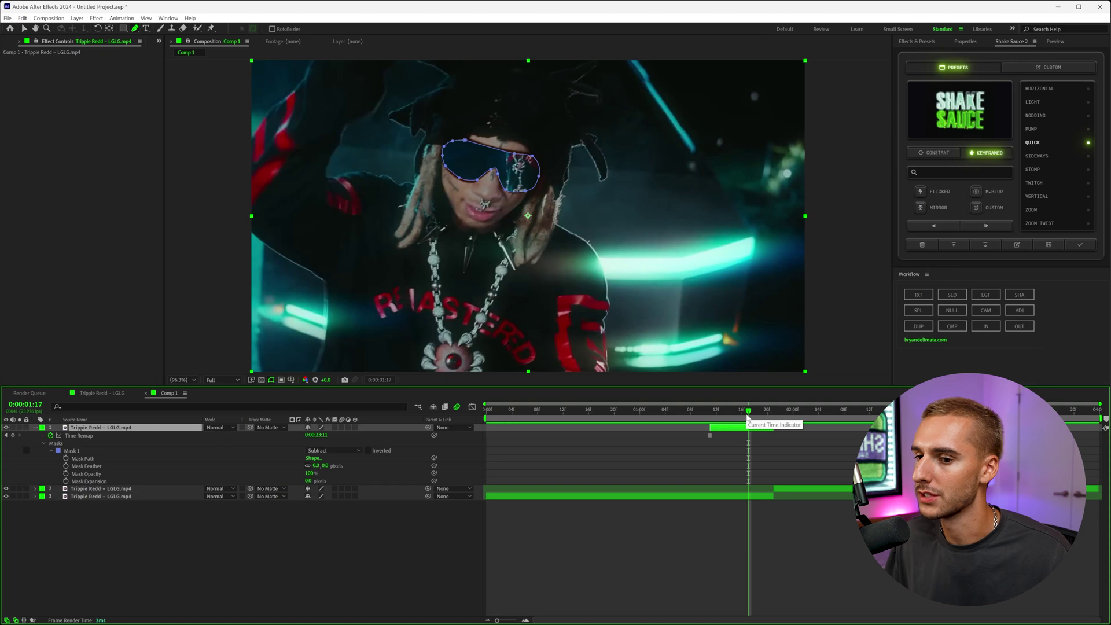
- Pre-compose the trimmed freeze-frame layer, moving all attributes into the new composition and fitting its duration to the layer's time span
right_click(722, 429)
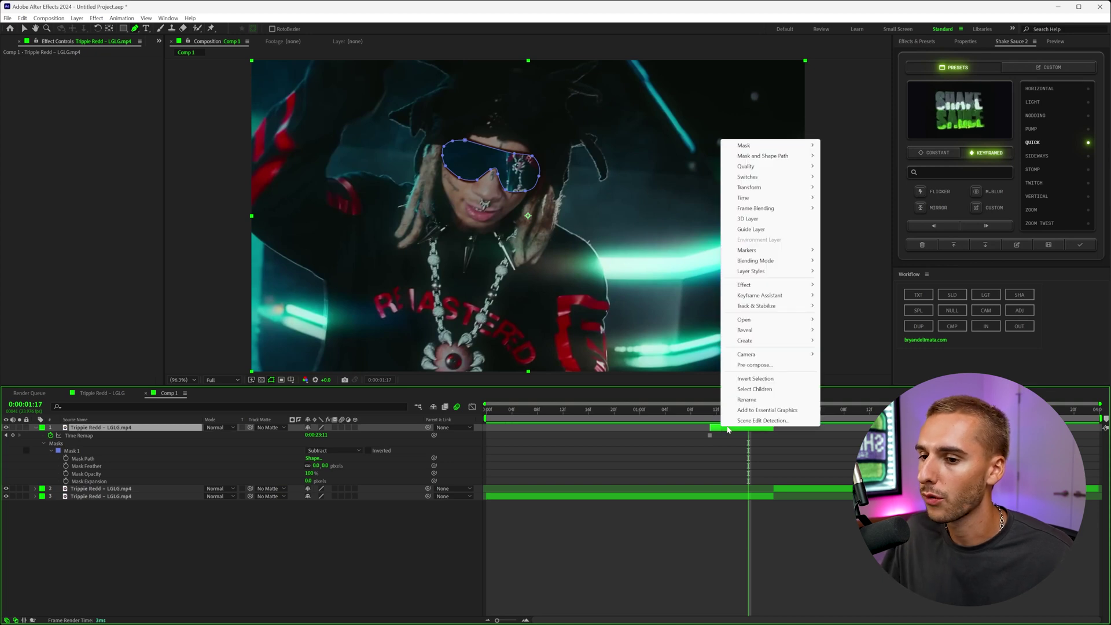
click(755, 364)
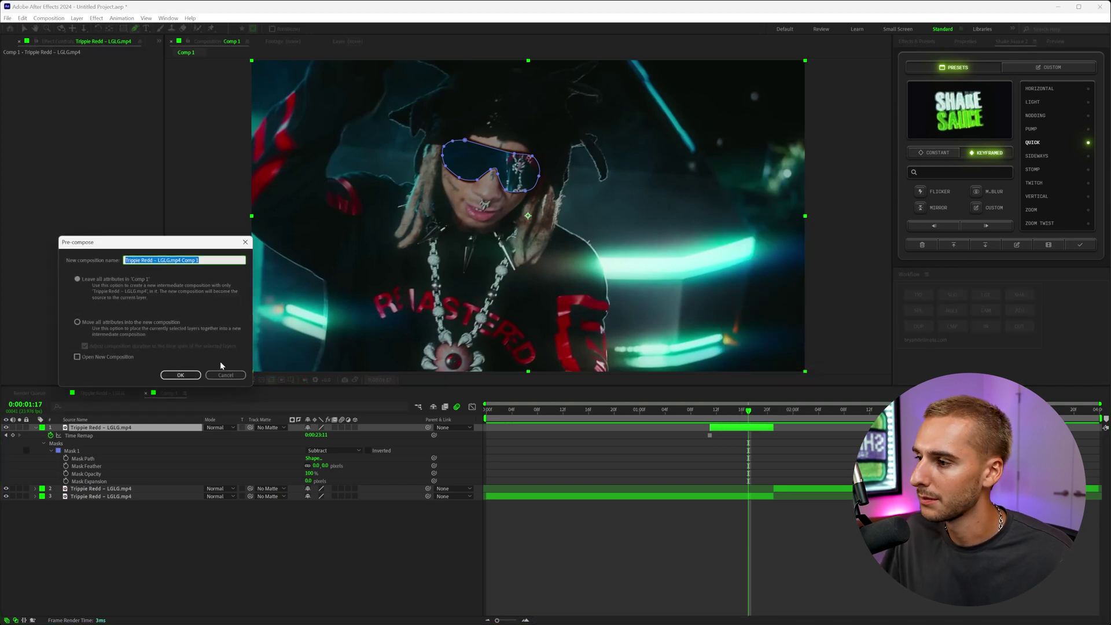
click(176, 322)
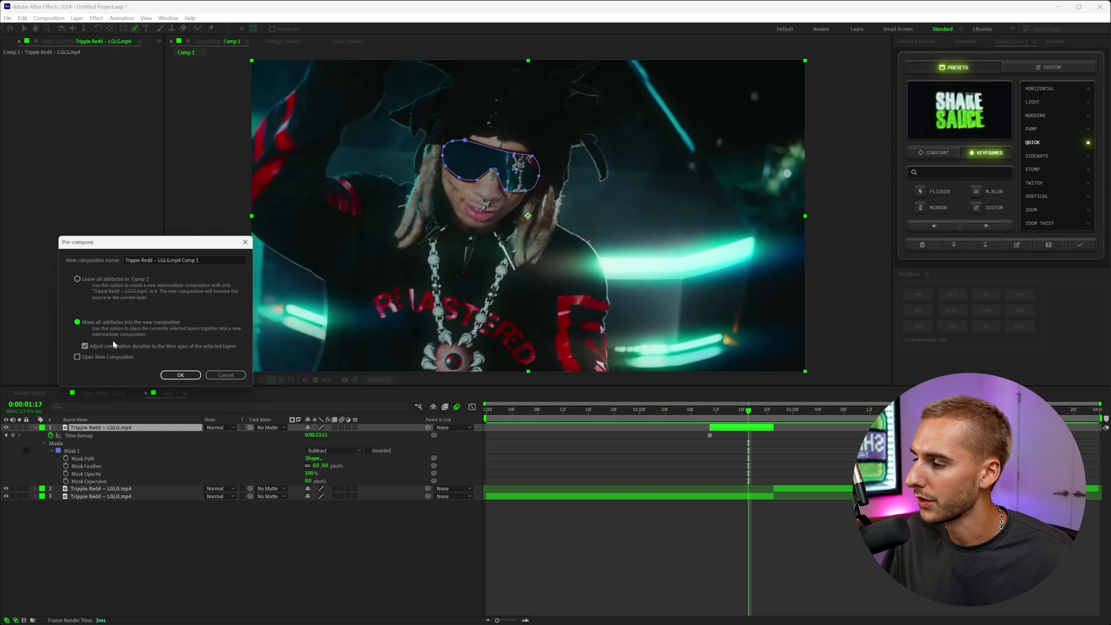
click(180, 375)
click(731, 421)
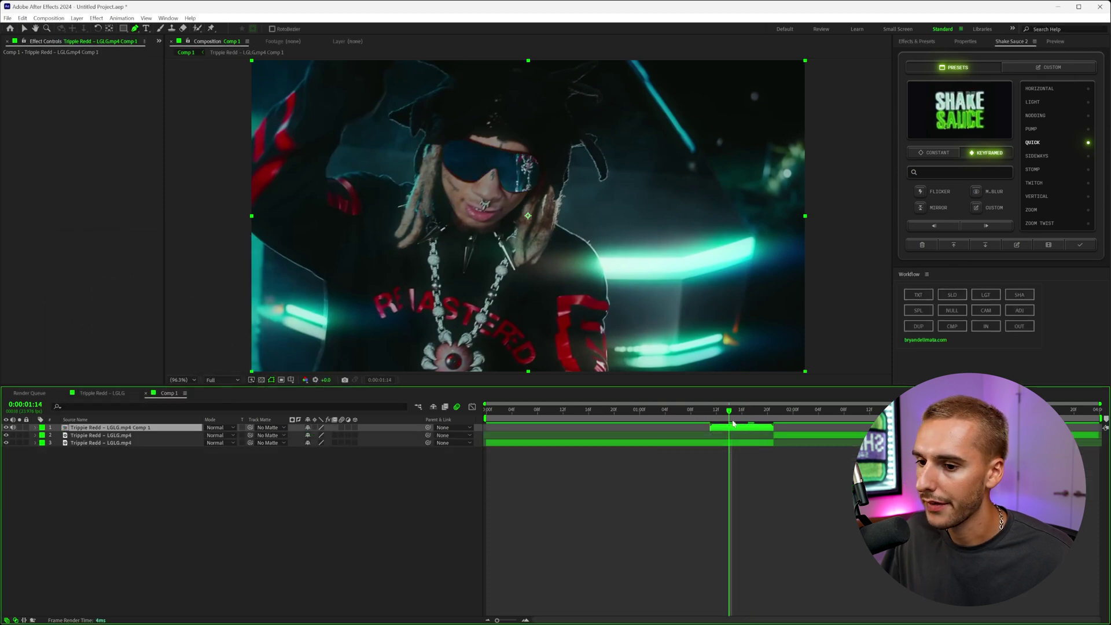
- Open the new precomp and duplicate the masked freeze-frame layer inside it
double_click(733, 427)
click(653, 429)
key(ctrl+d)
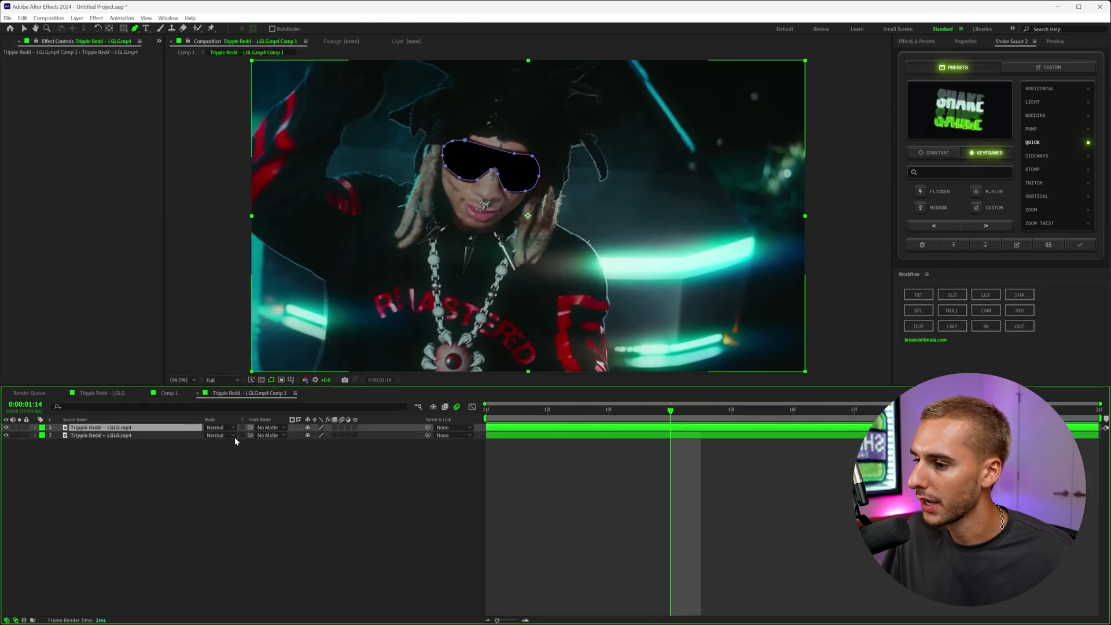
- Set the mask mode of the lower freeze-frame copy to Add so that this layer holds only the sunglasses
click(230, 435)
click(117, 446)
click(36, 435)
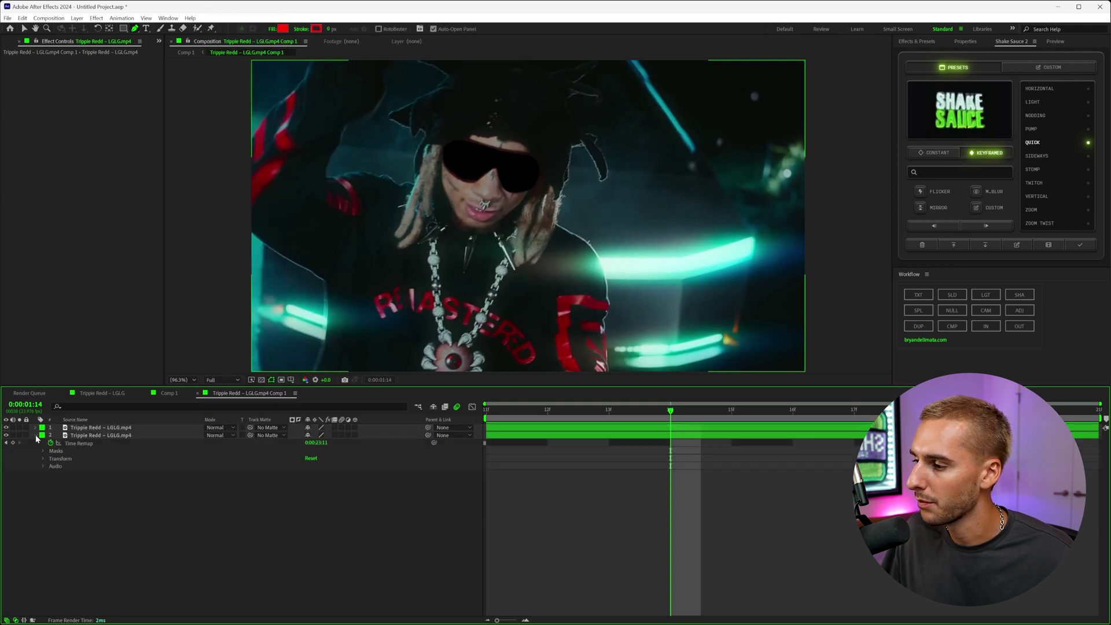
click(43, 453)
click(335, 458)
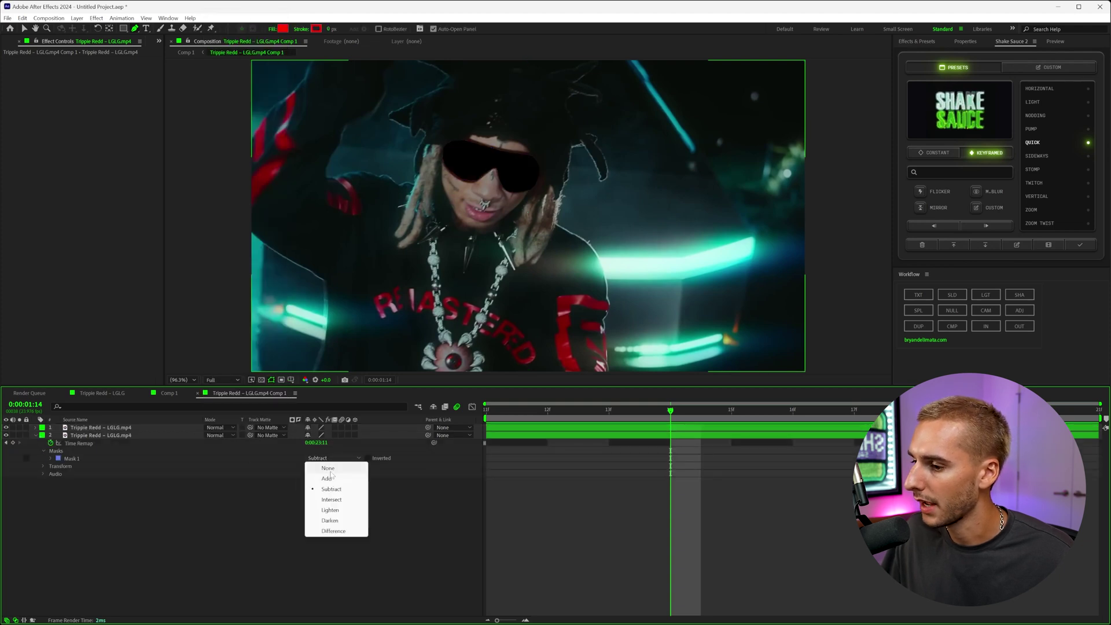
click(326, 478)
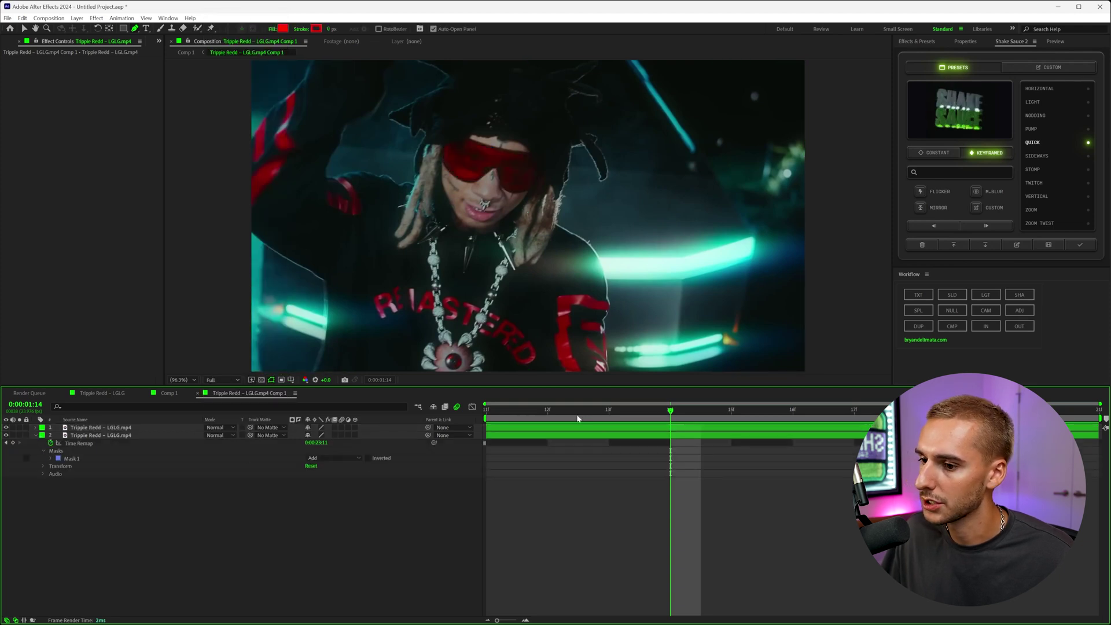
- Add a Position keyframe to the sunglasses layer at 0:00:01:16 and move the sunglasses down off the eyes to about 920.5, 693.7
key(Home)
click(48, 436)
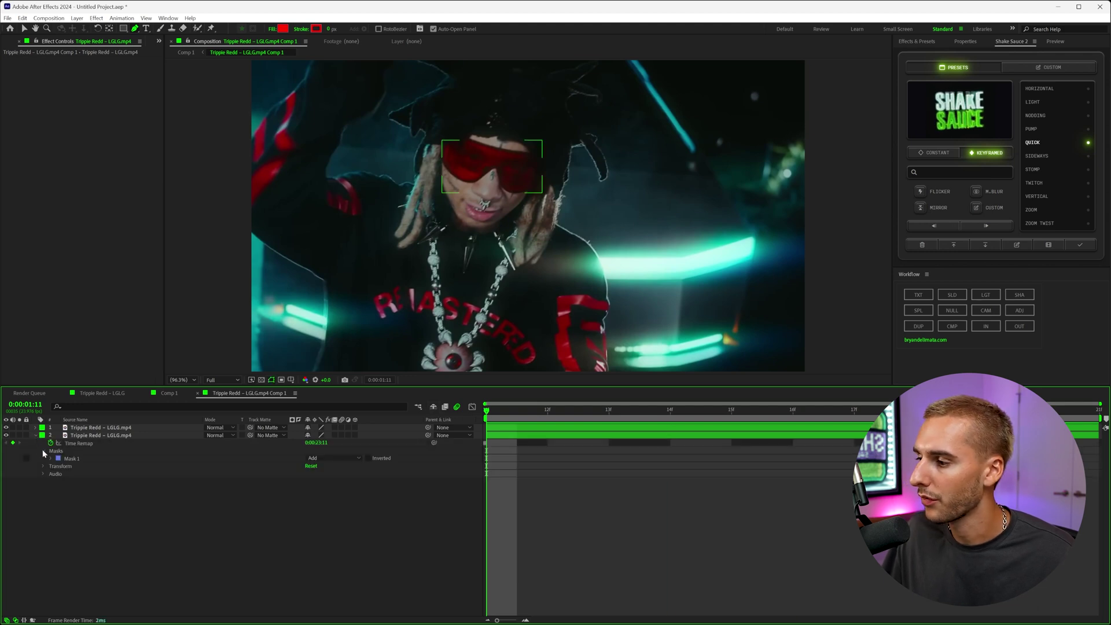
click(43, 451)
click(46, 461)
click(793, 410)
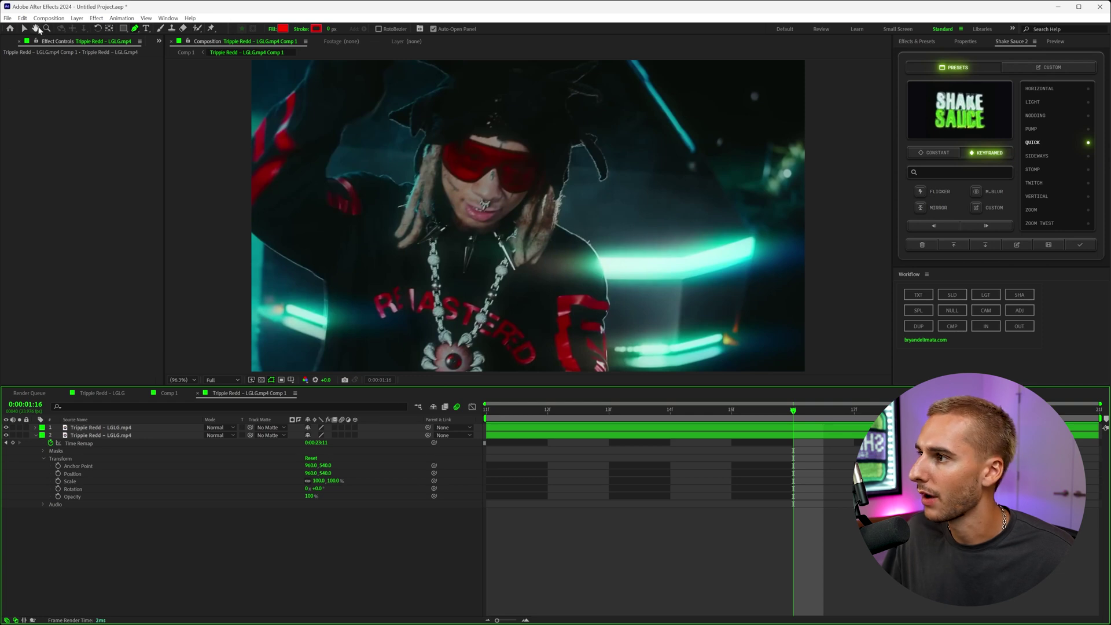
click(24, 29)
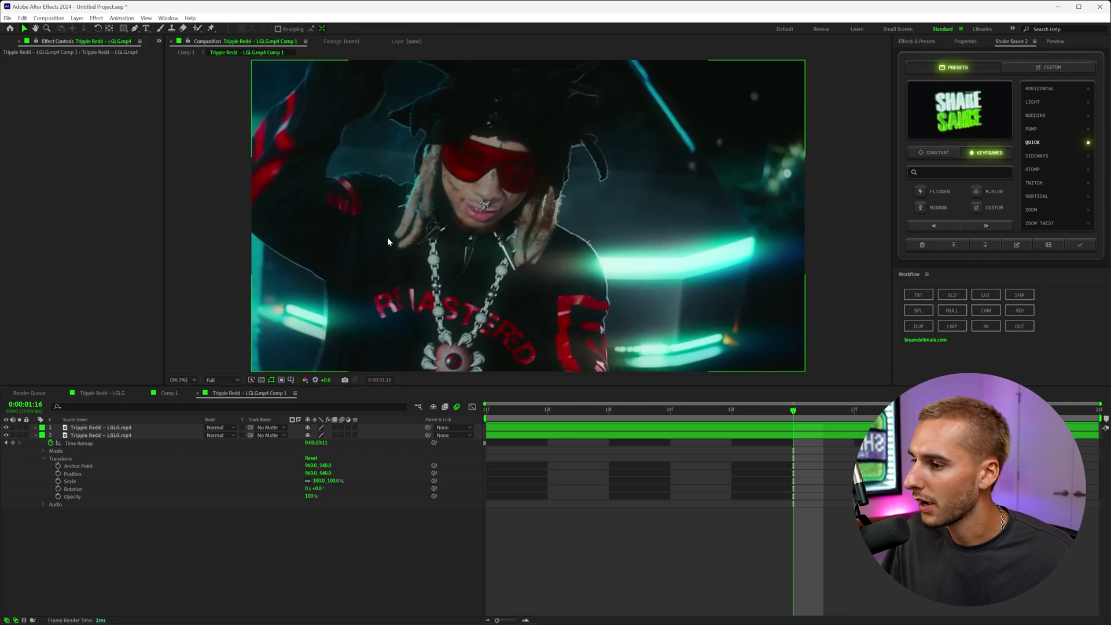
click(58, 474)
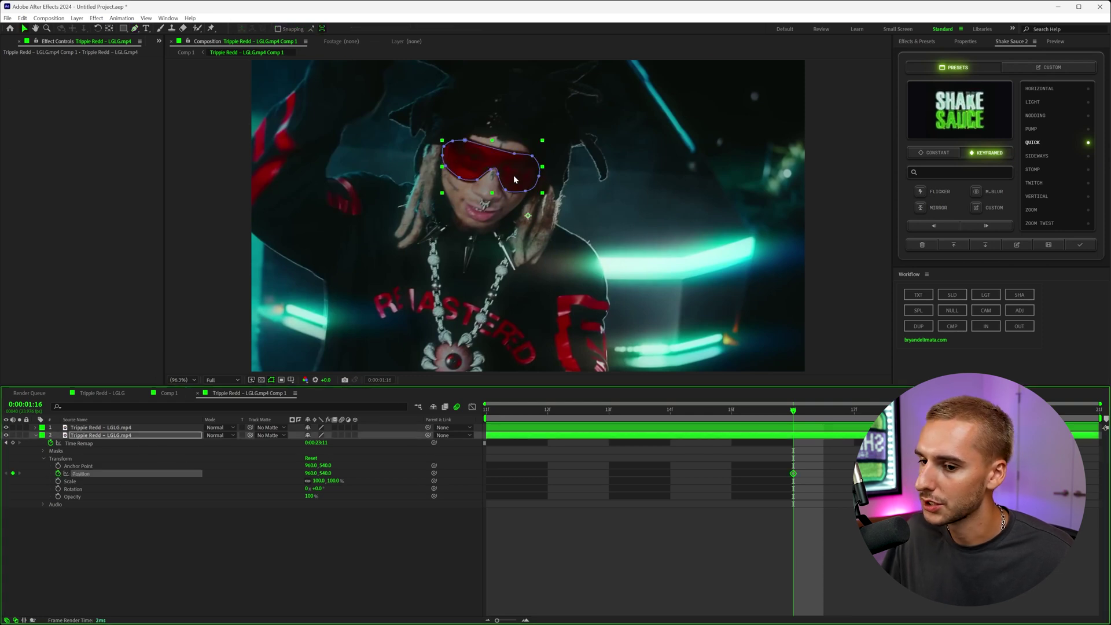
drag(515, 180, 502, 224)
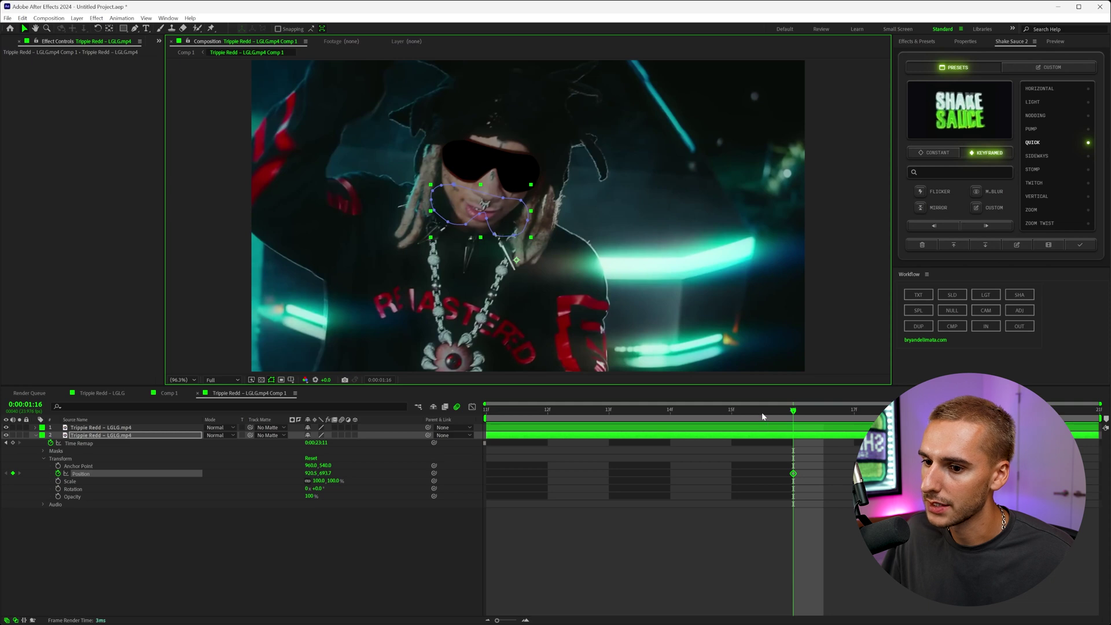
- Reset the sunglasses layer's Position at 0:00:01:20 so the sunglasses slide back onto the face, and preview the motion
drag(762, 412, 516, 430)
key(space)
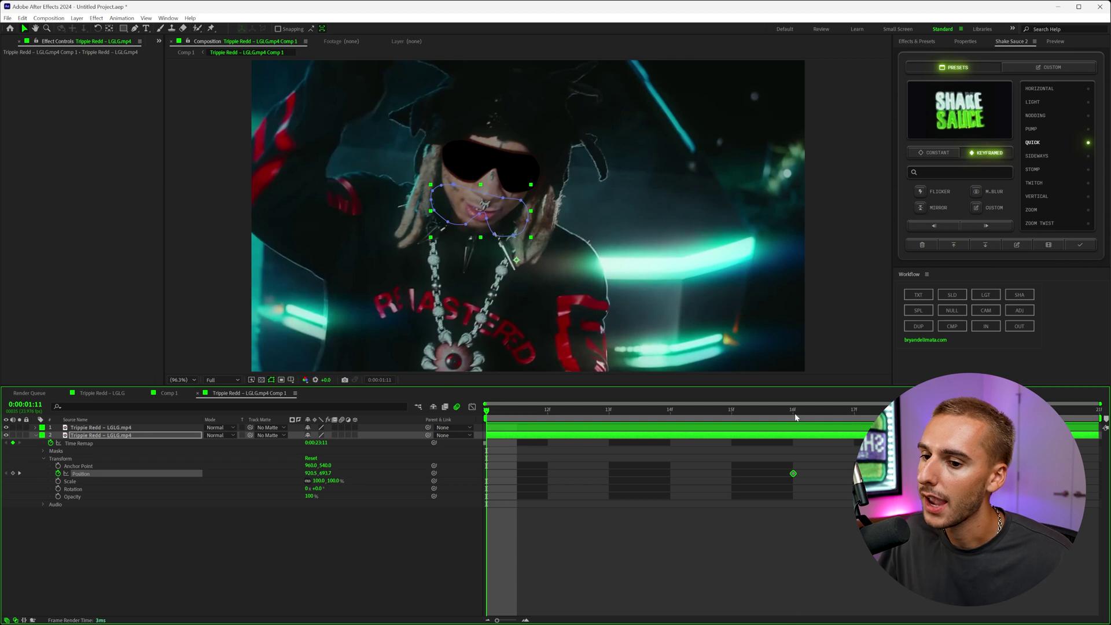
key(space)
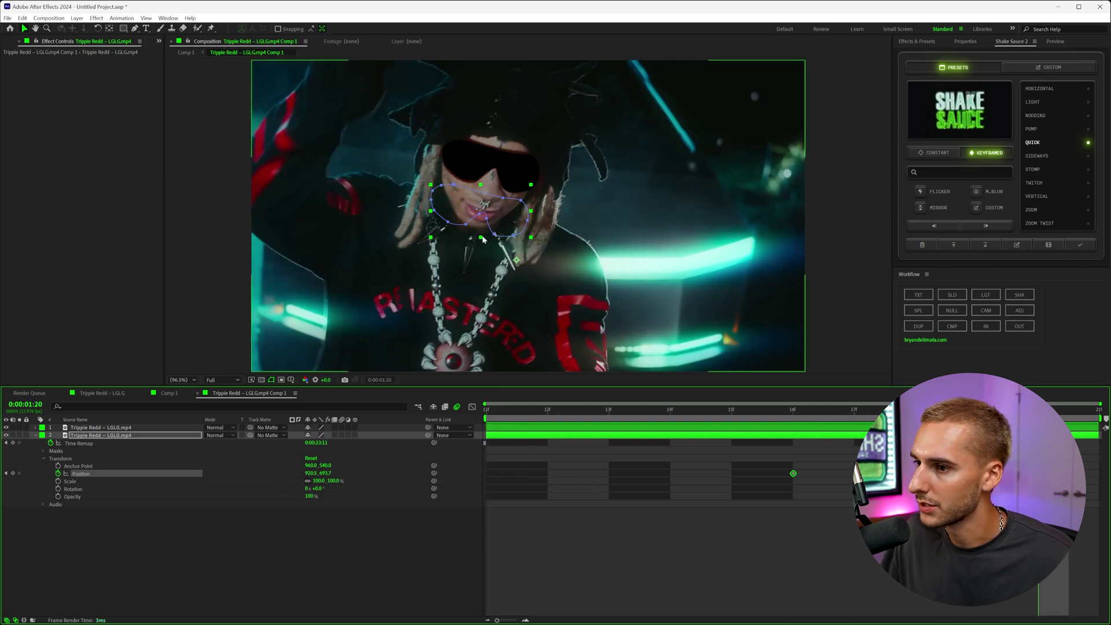
right_click(78, 476)
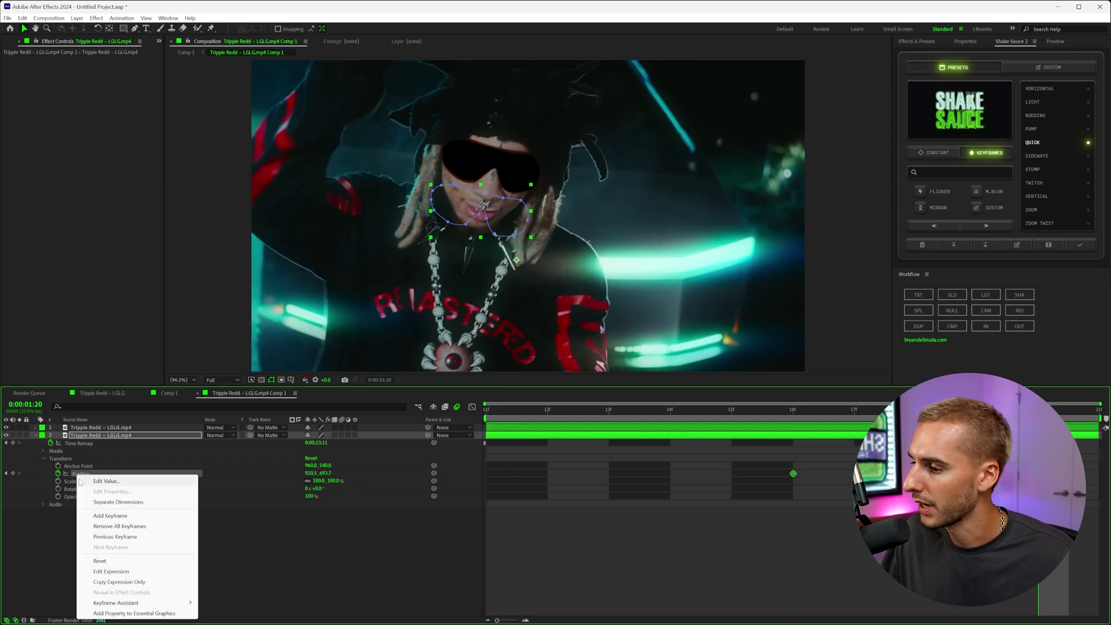
click(99, 561)
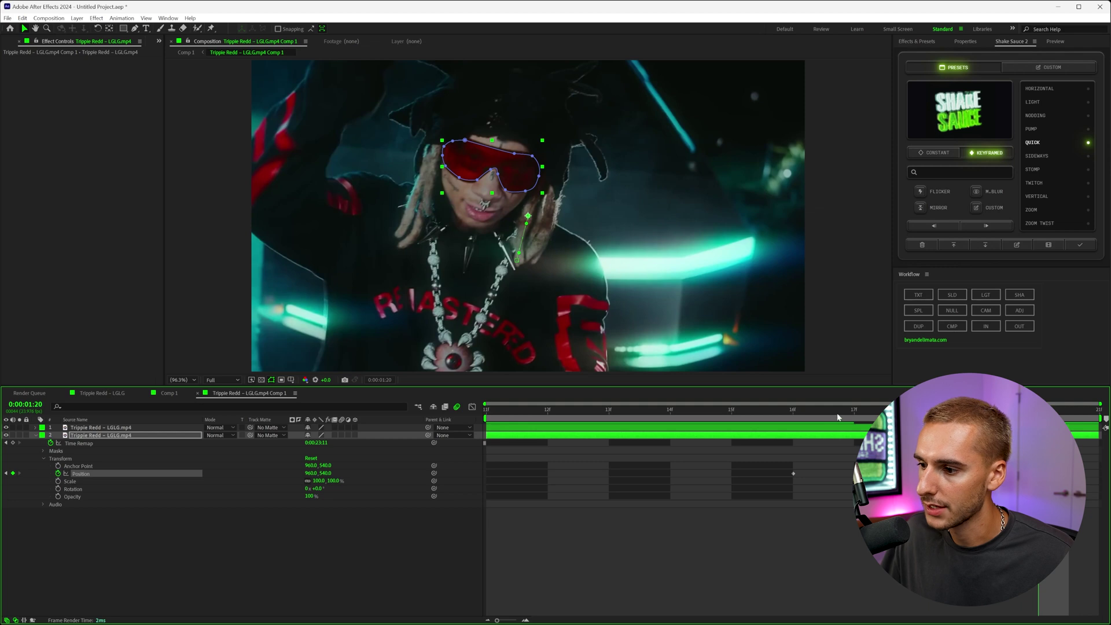
drag(836, 412, 609, 412)
key(space)
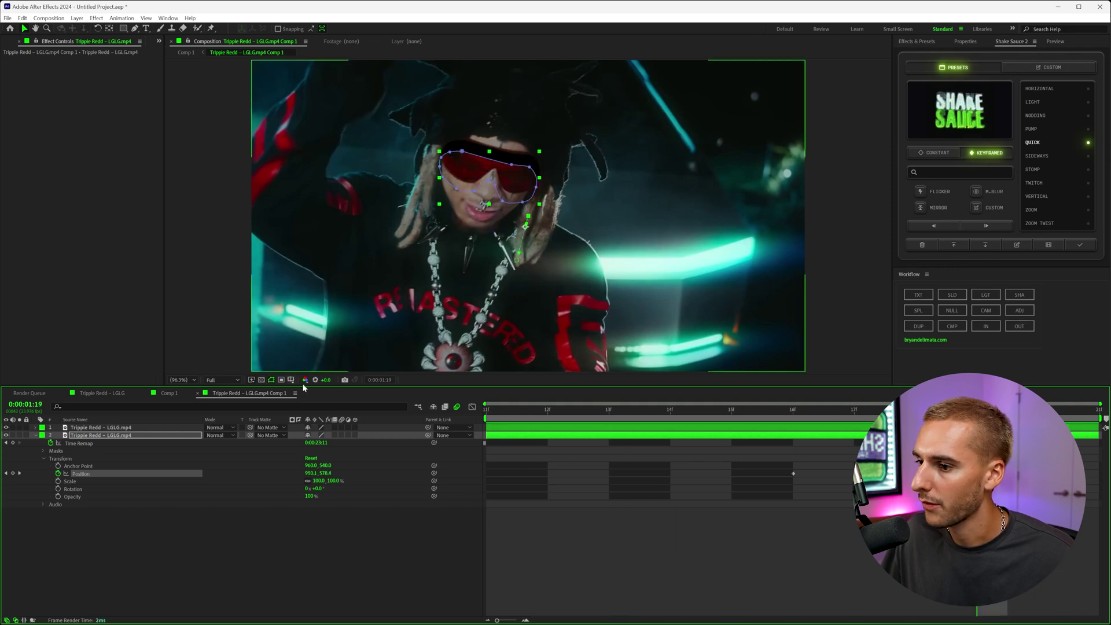
- Enable motion blur for the sunglasses layer and preview the blurred movement
click(457, 407)
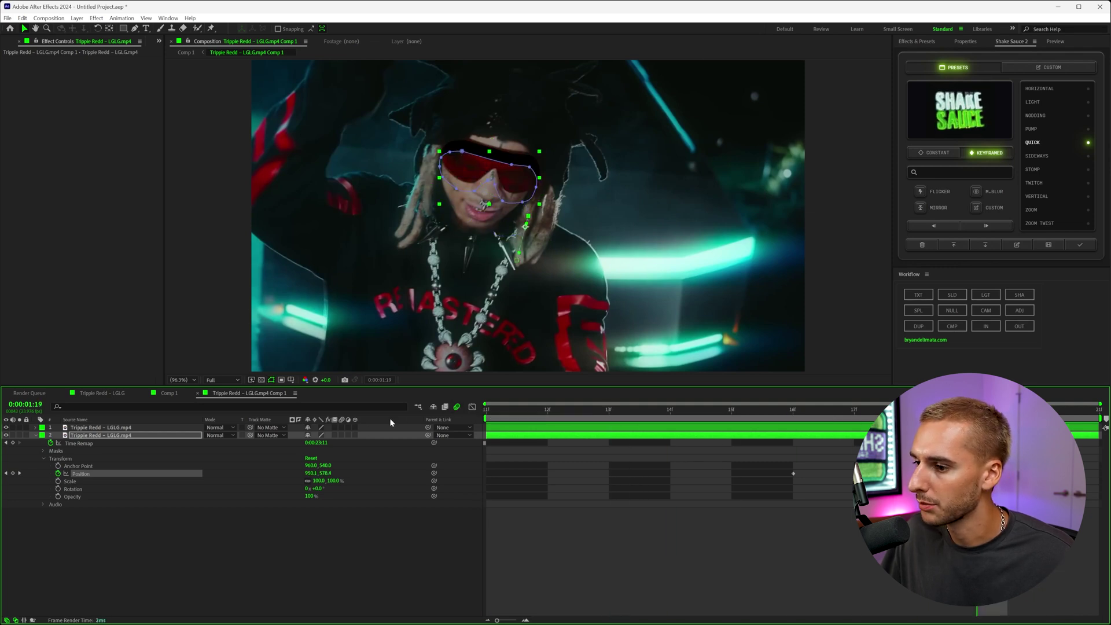
click(341, 436)
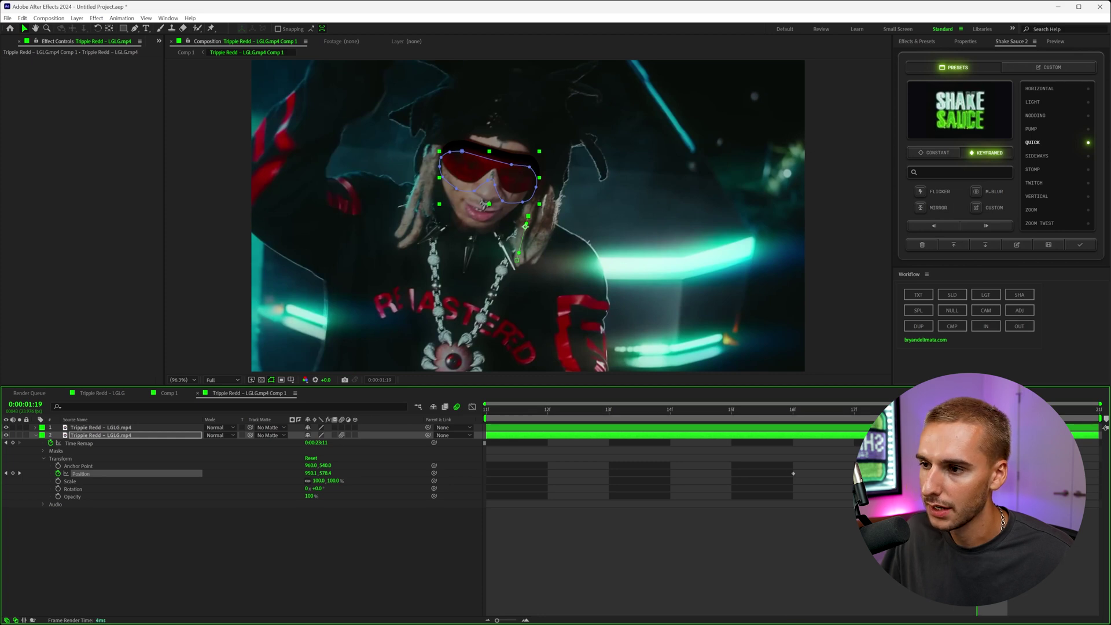
key(space)
key(space)
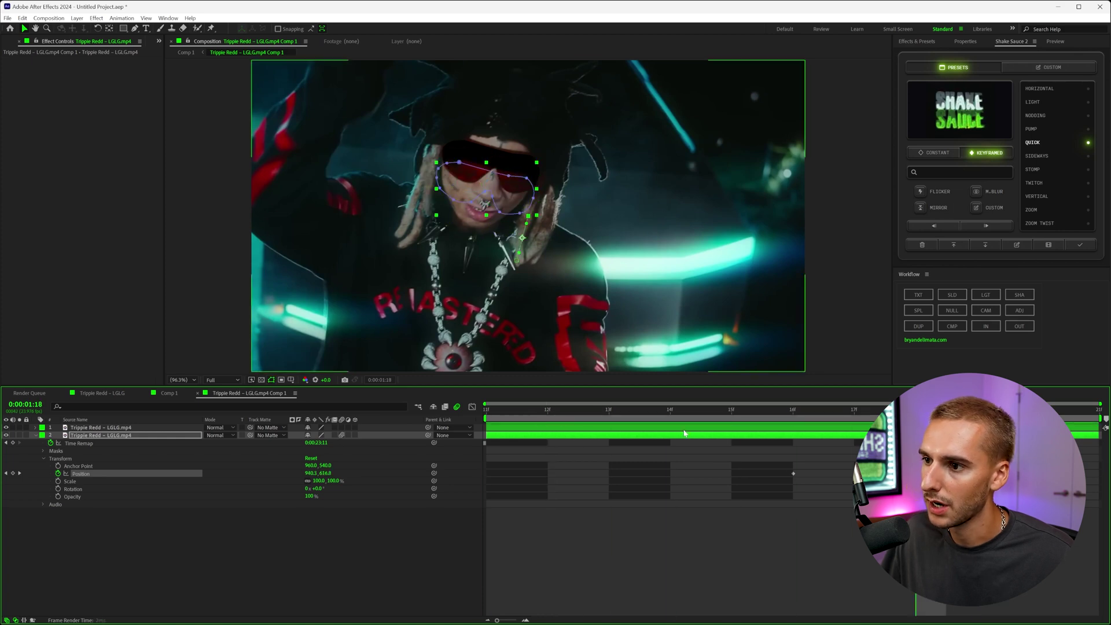
- Apply Easy Ease to both Position keyframes of the sunglasses layer and play the eased motion
drag(793, 411, 1038, 414)
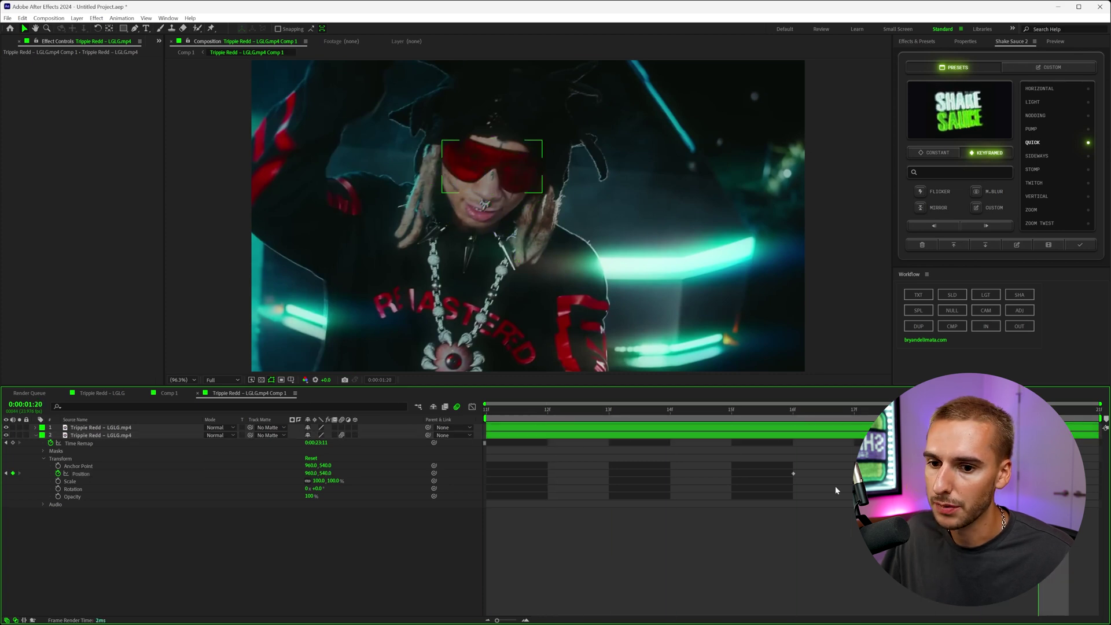
drag(854, 466, 666, 512)
drag(791, 416, 714, 426)
key(space)
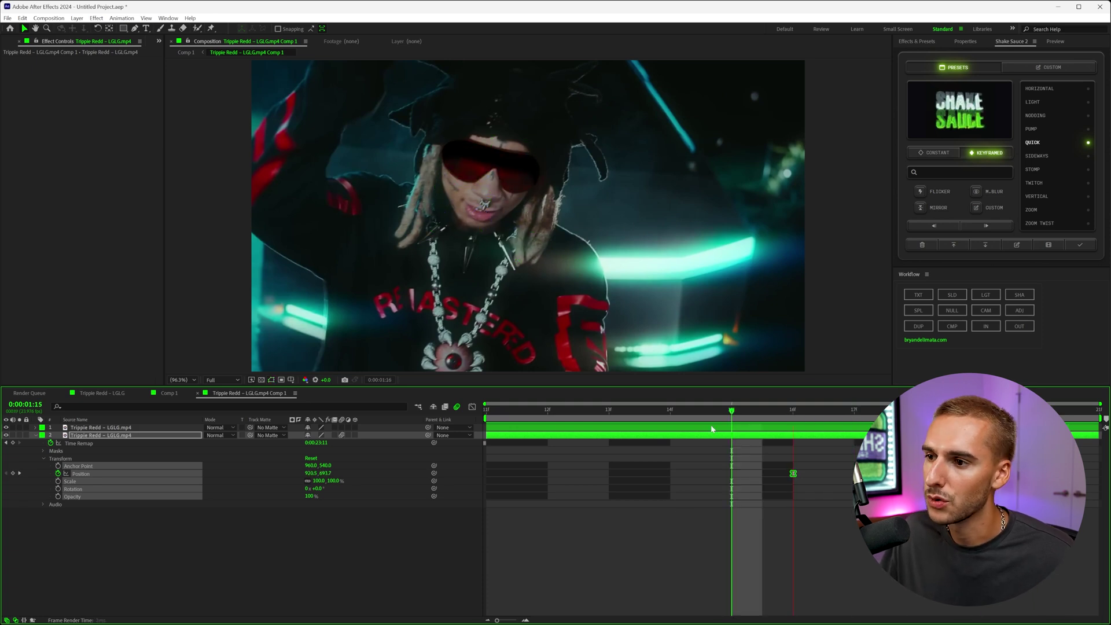
- Return to Comp 1 and preview how the sunglasses slide over the first clip
click(169, 394)
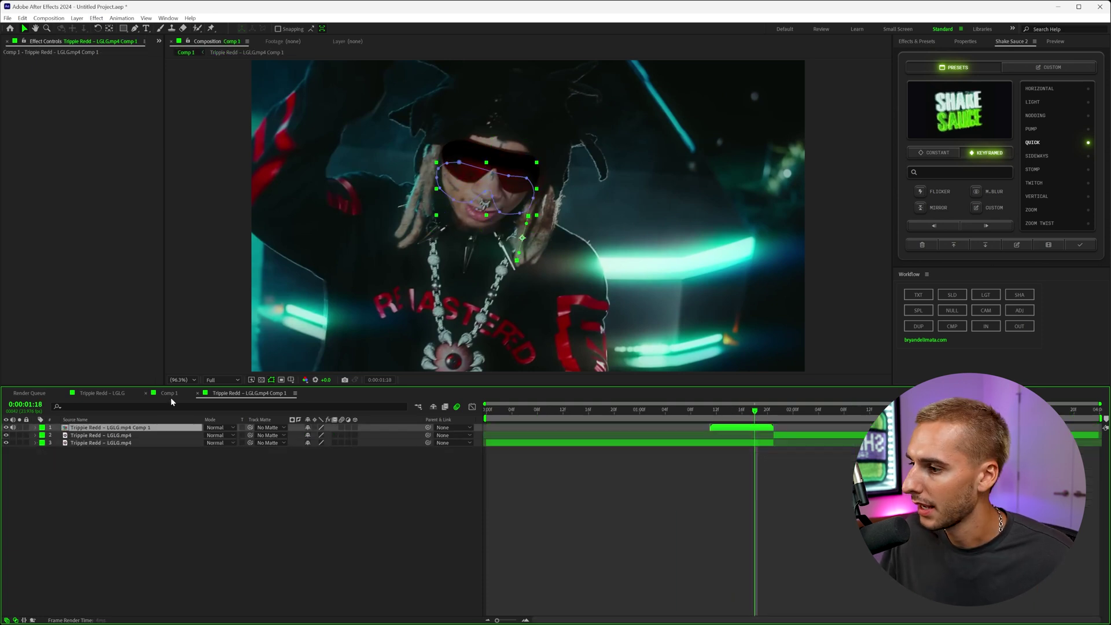
click(704, 415)
key(space)
drag(705, 418, 732, 421)
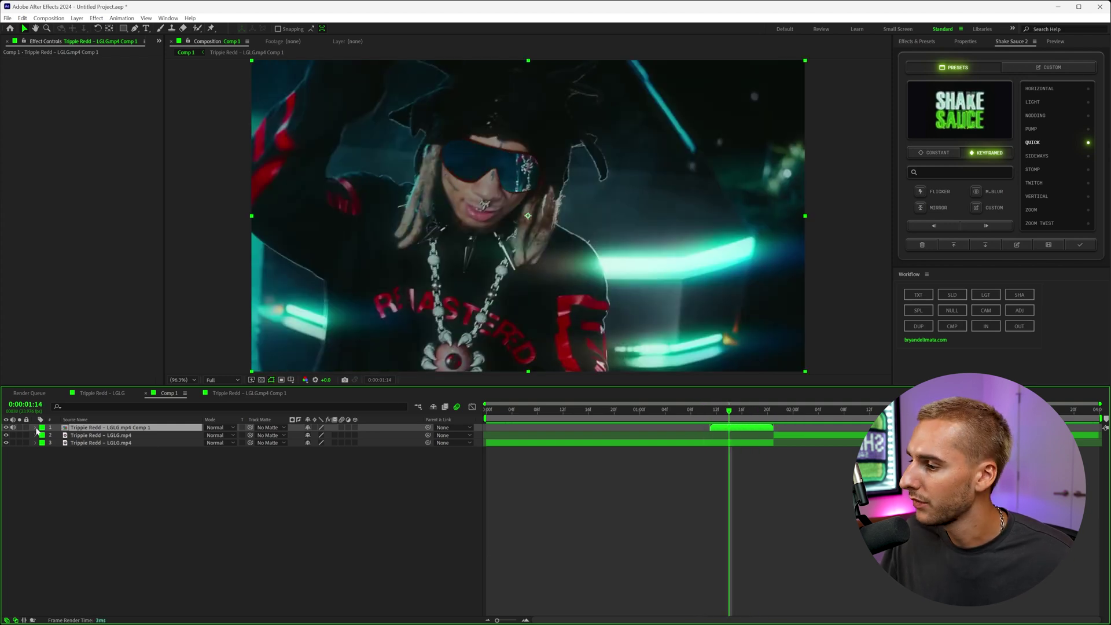
- Inside the freeze-frame precomp, feather Mask 1 of the upper layer, the one with the sunglasses cut out, by about 14 pixels
double_click(754, 432)
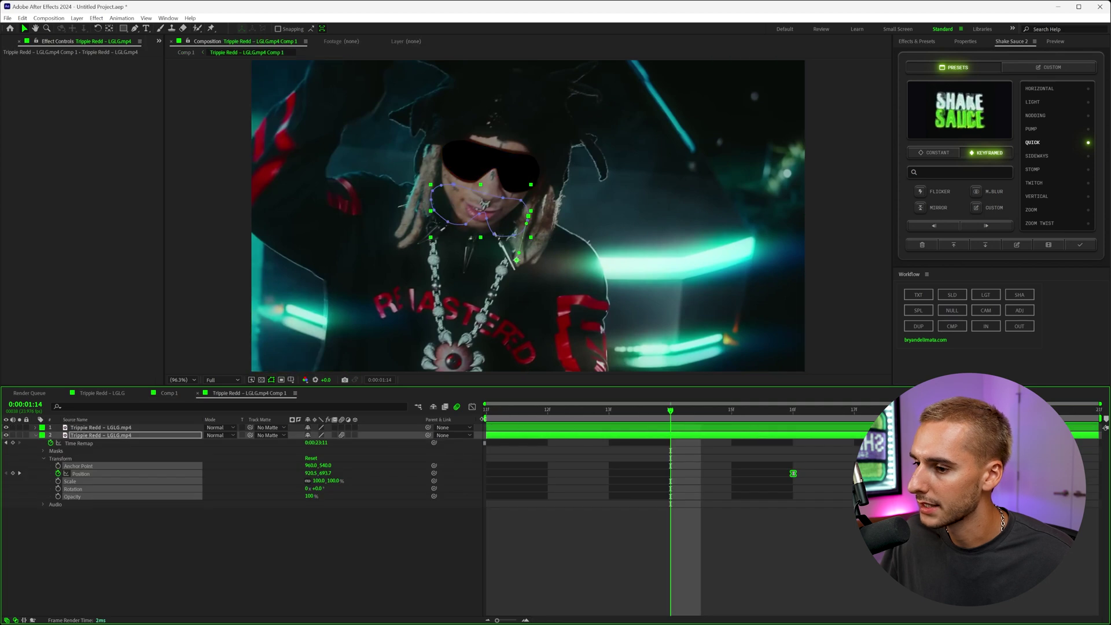
key(Home)
click(38, 429)
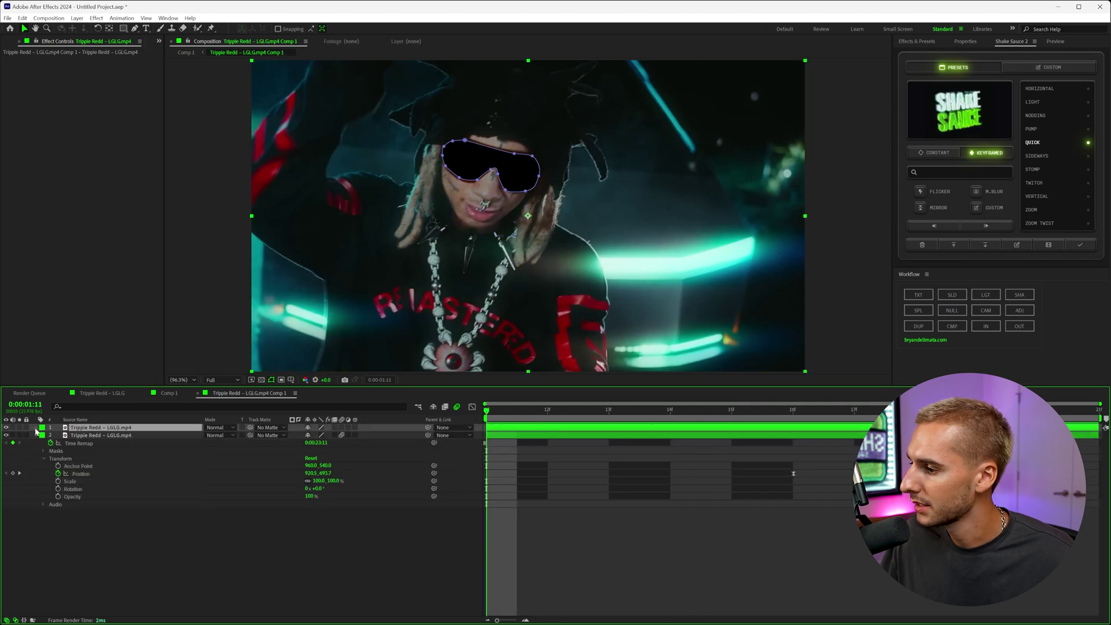
click(36, 427)
click(43, 444)
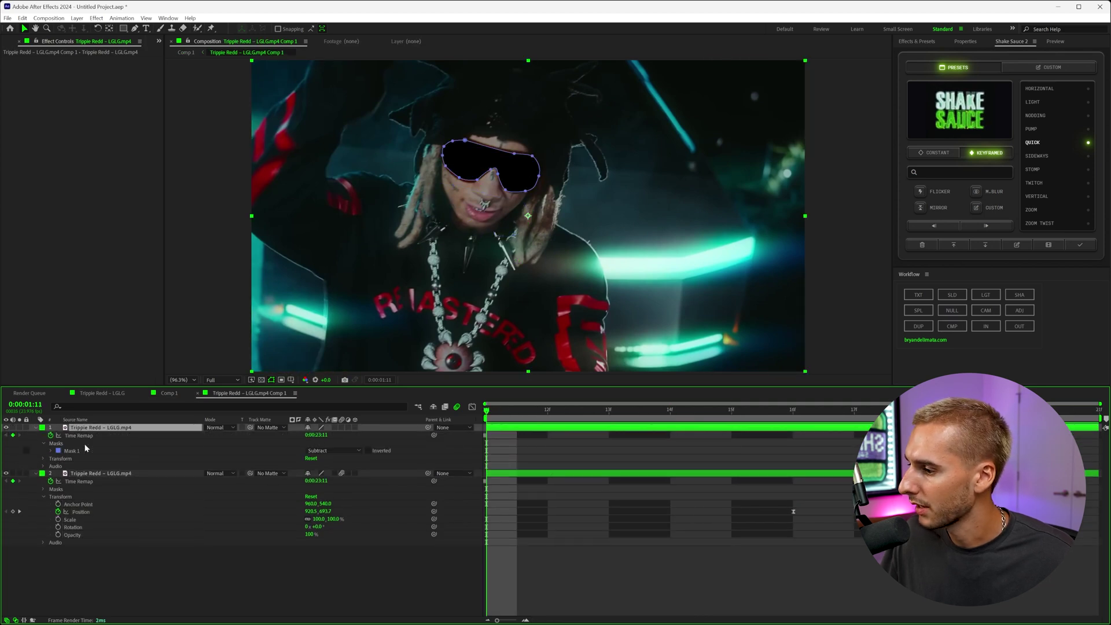
click(51, 450)
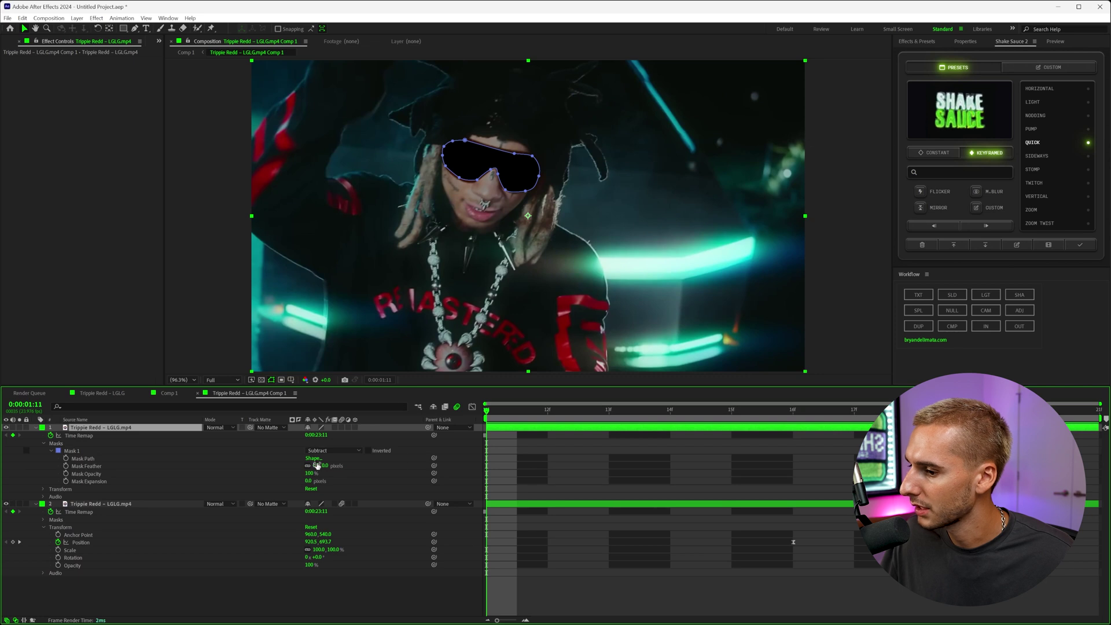
drag(317, 465, 328, 463)
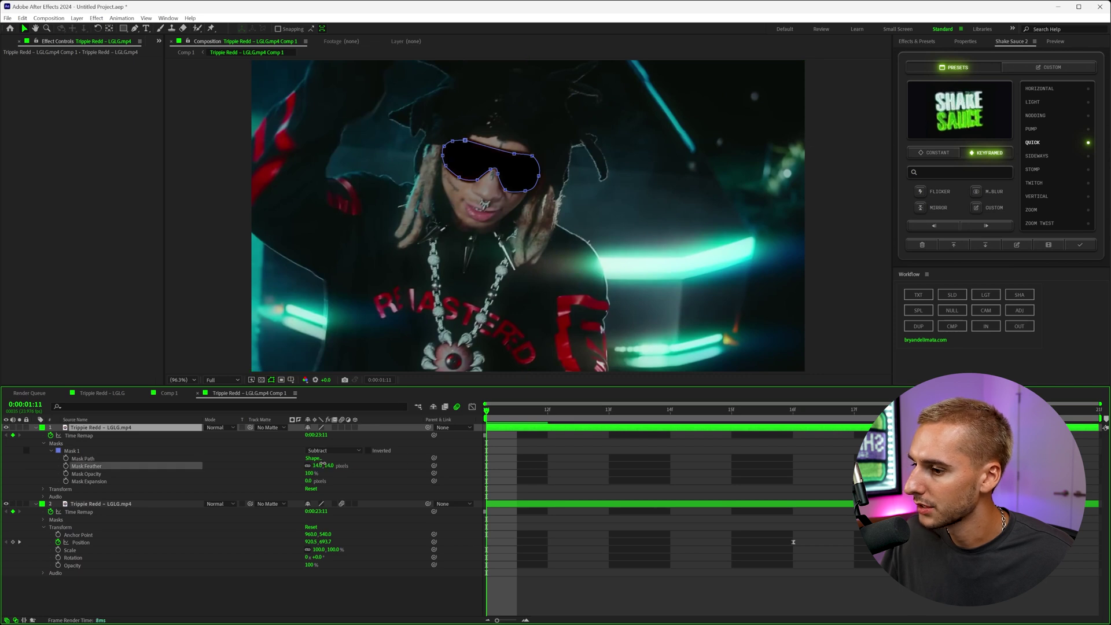
- In Comp 1 at 0:00:01:12, enlarge the precomp layer to 919% and reposition it so the first clip shows through the sunglasses lens
click(169, 394)
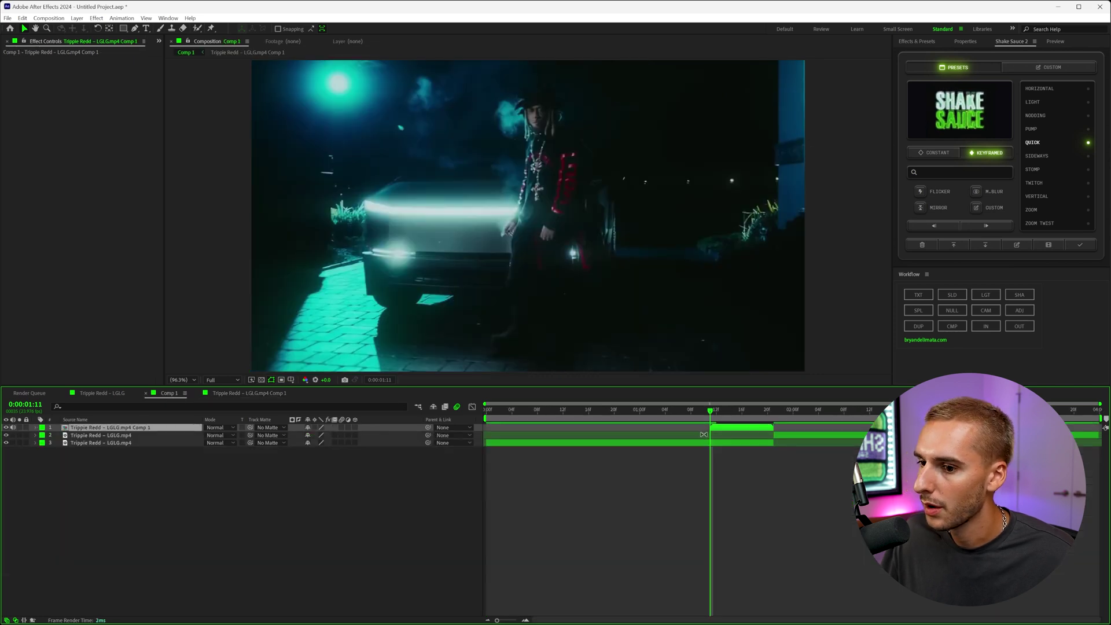
click(719, 418)
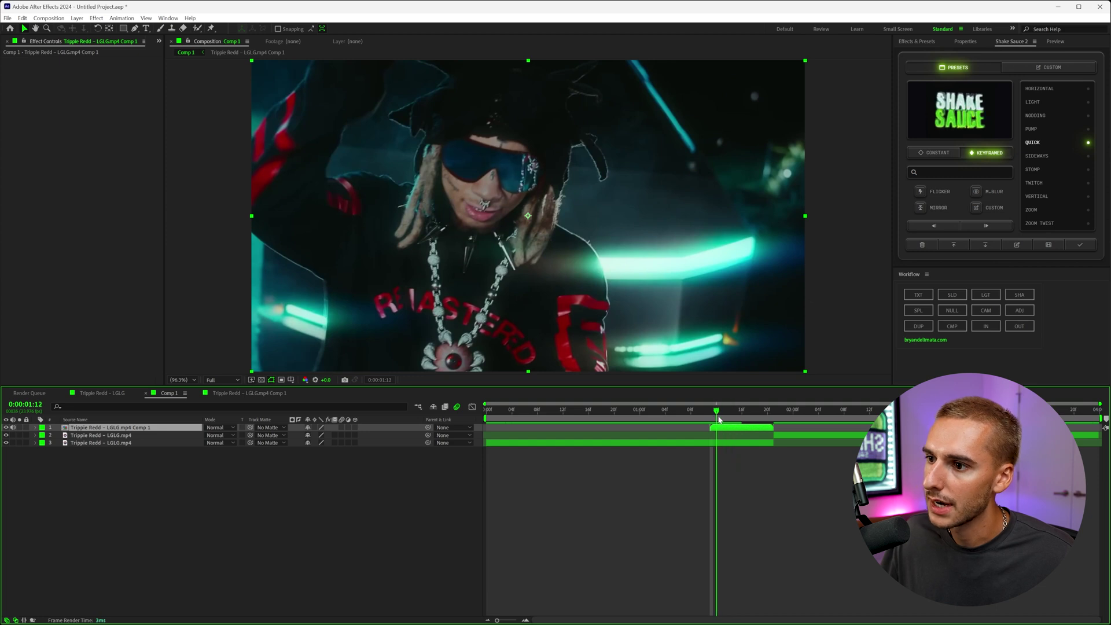
click(712, 413)
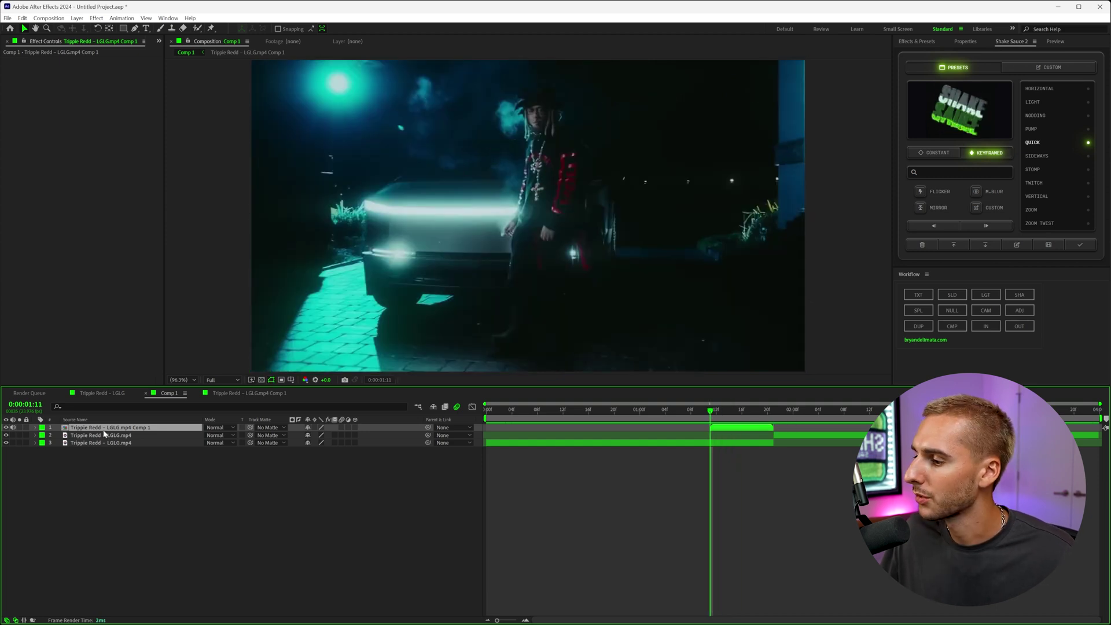
click(35, 428)
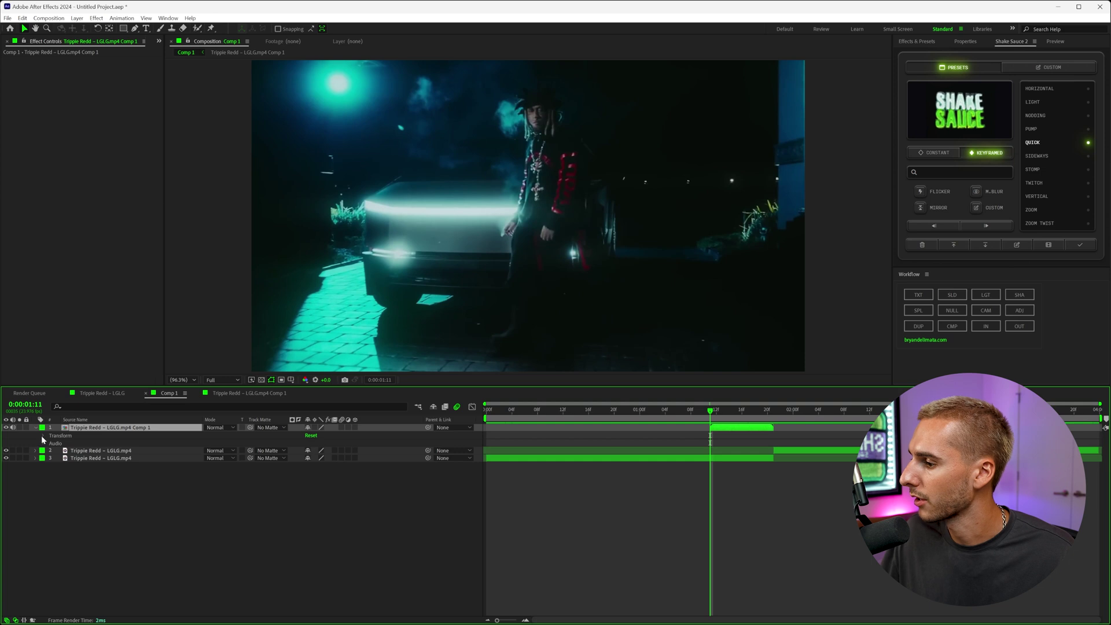
click(43, 435)
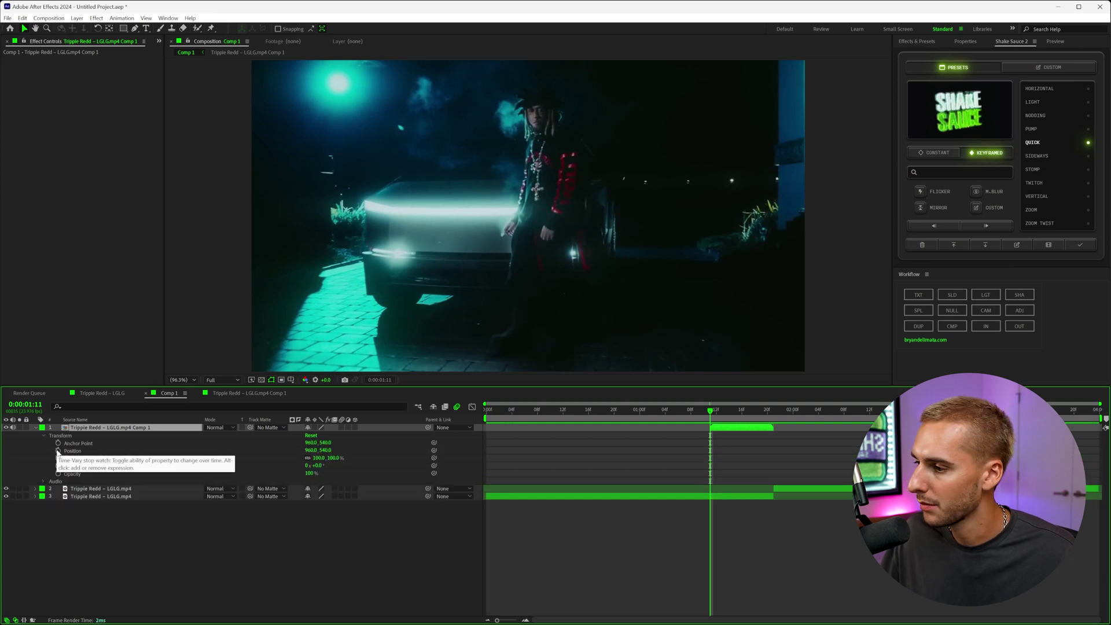
click(58, 451)
click(58, 458)
click(716, 411)
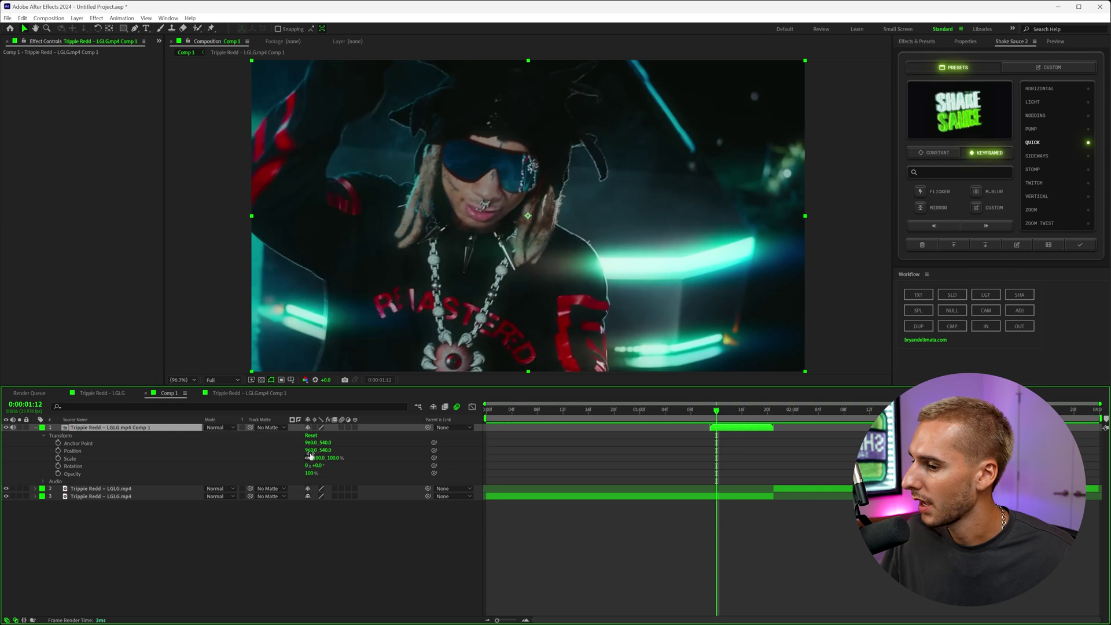
drag(317, 459, 633, 457)
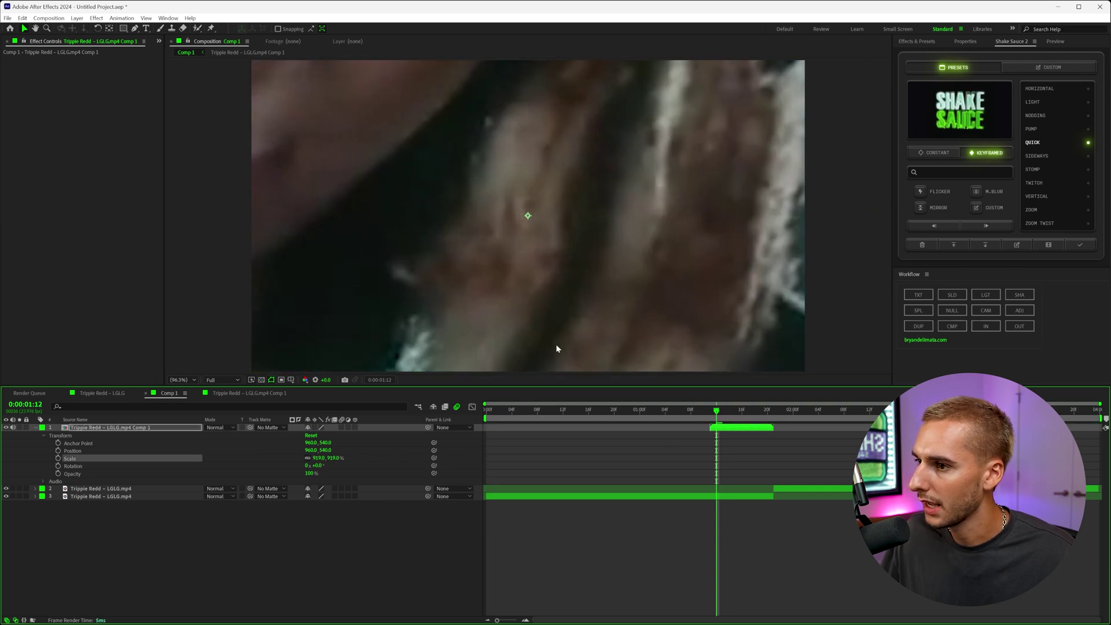
drag(459, 270, 596, 370)
drag(487, 145, 561, 324)
drag(453, 137, 515, 289)
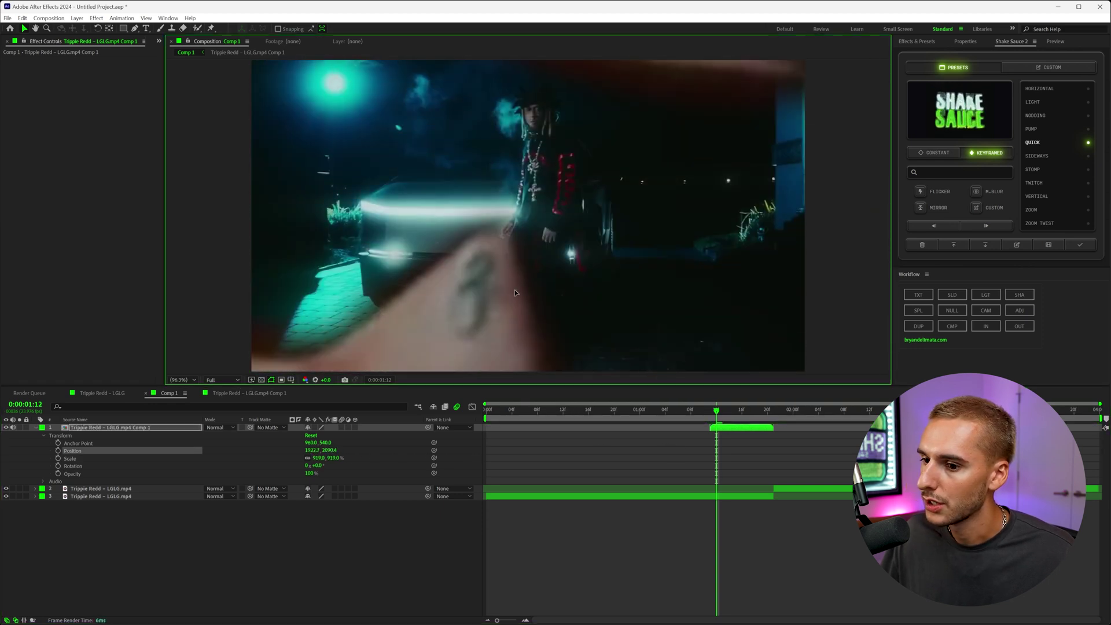
- Increase the precomp layer's Scale to 1062% and shift its Position to about 2303.8, 2512 so less of the face covers the first clip
click(717, 413)
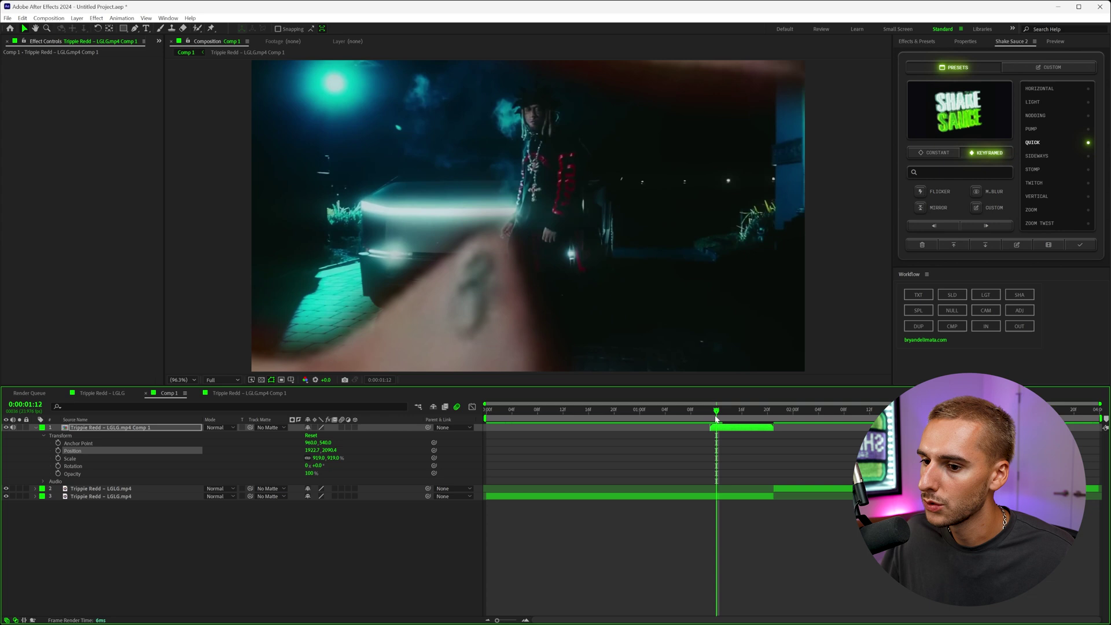
drag(523, 280, 654, 338)
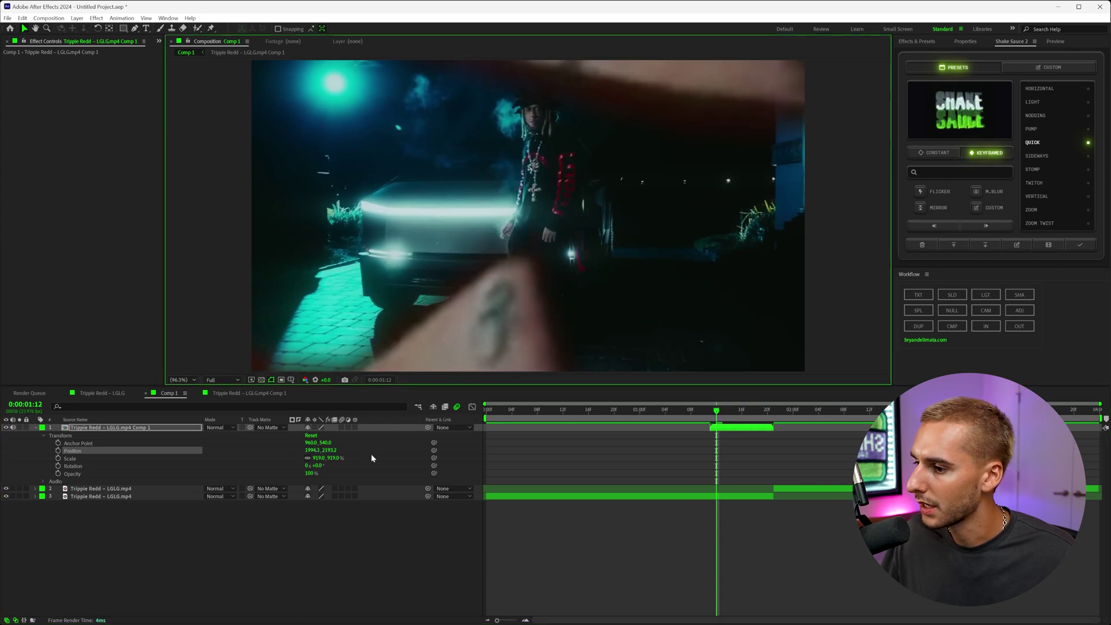
drag(322, 459, 591, 453)
drag(315, 457, 208, 461)
drag(673, 339, 581, 260)
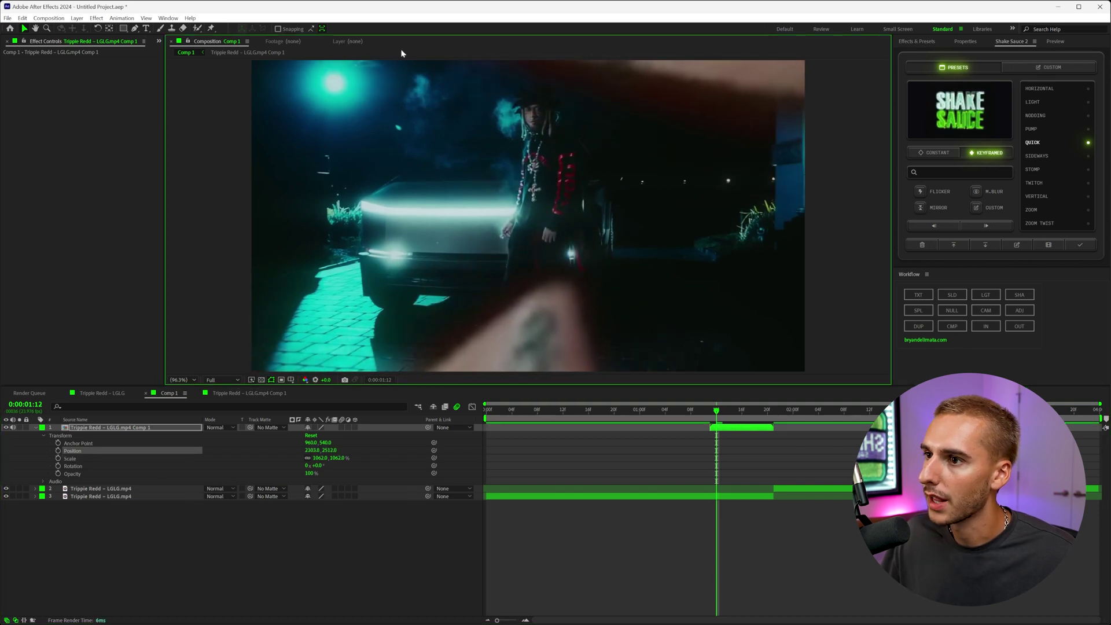
- Add Position and Scale keyframes to the enlarged precomp layer at 0:00:01:12, and go to 0:00:01:20
click(58, 451)
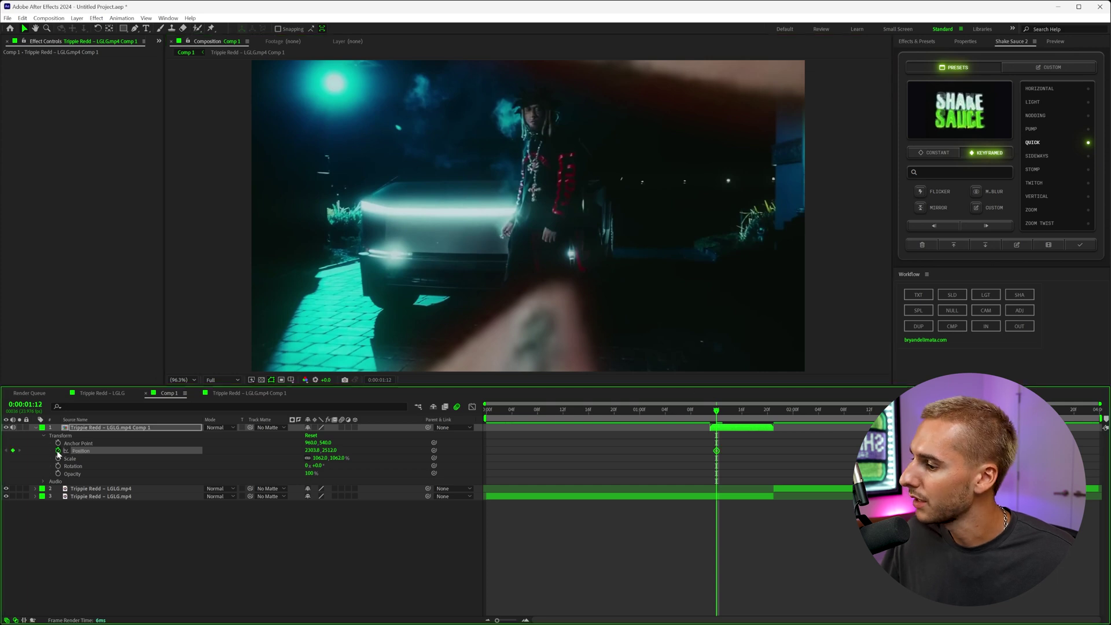
click(58, 458)
click(769, 418)
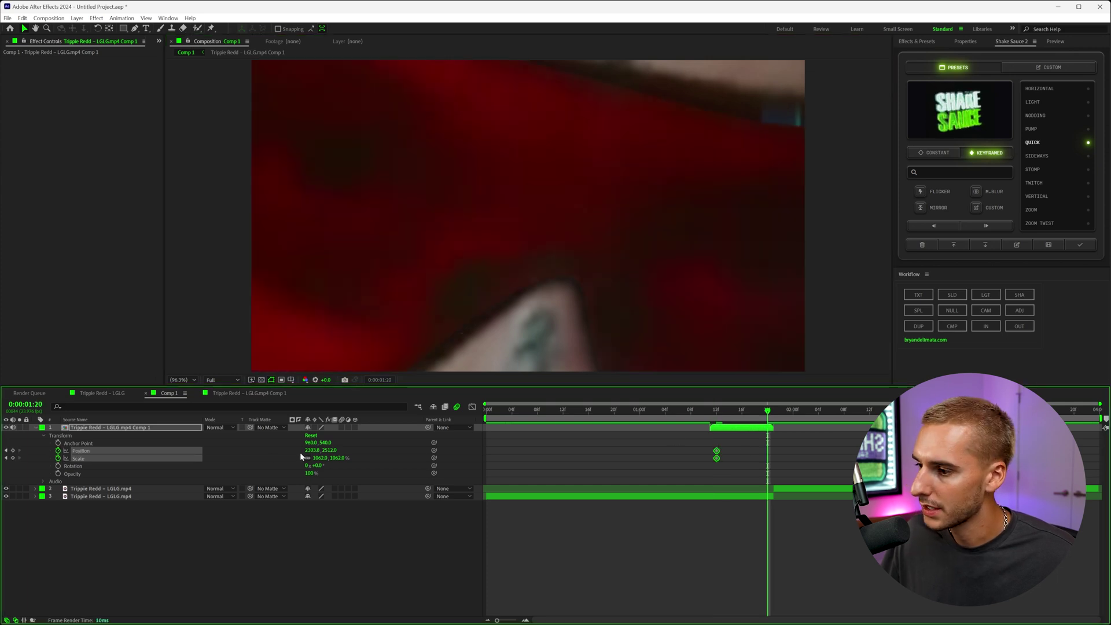
- At 0:00:01:20, reset the precomp layer's Position and Scale, and move these end keyframes one frame to 0:00:01:21
right_click(187, 463)
click(197, 545)
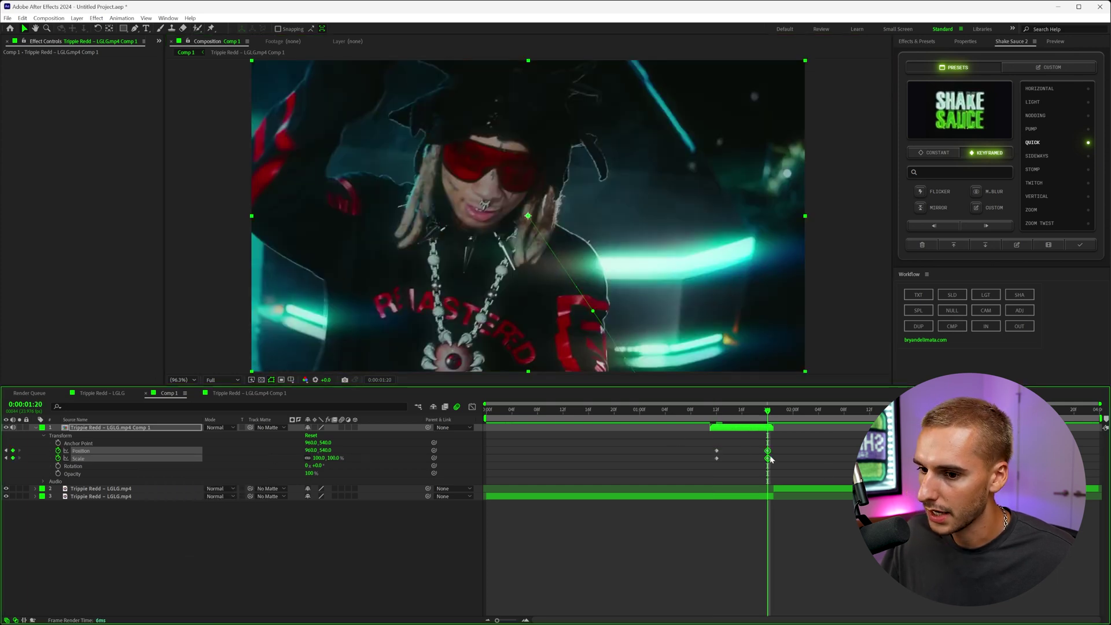
drag(785, 447, 671, 474)
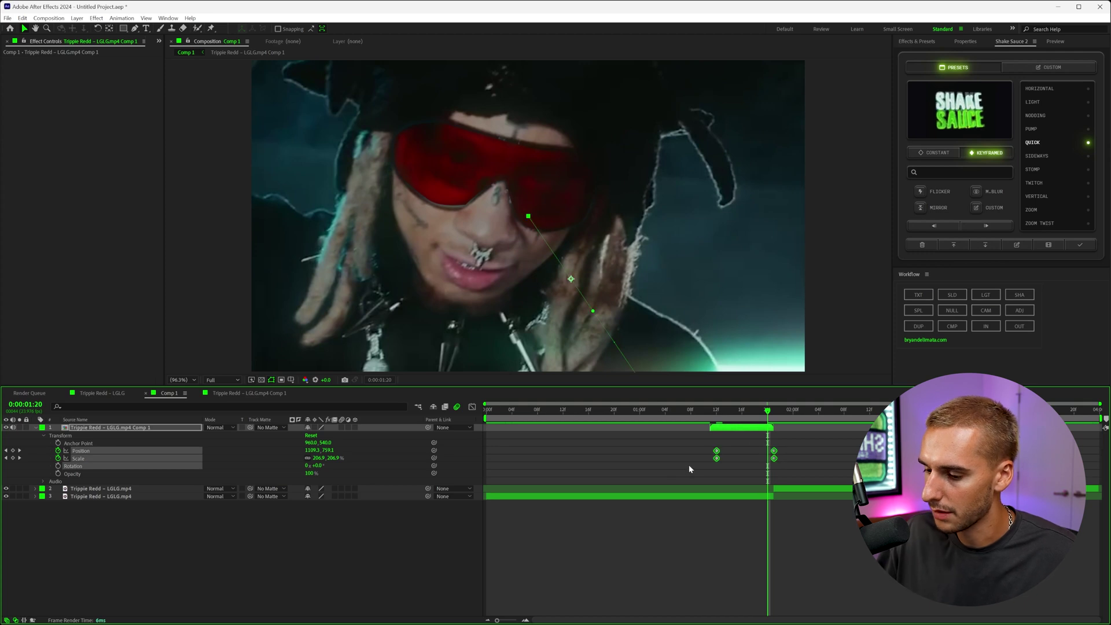
- Easy-ease the precomp layer's four Position and Scale keyframes and turn on motion blur for the layer
click(710, 414)
drag(709, 417, 742, 422)
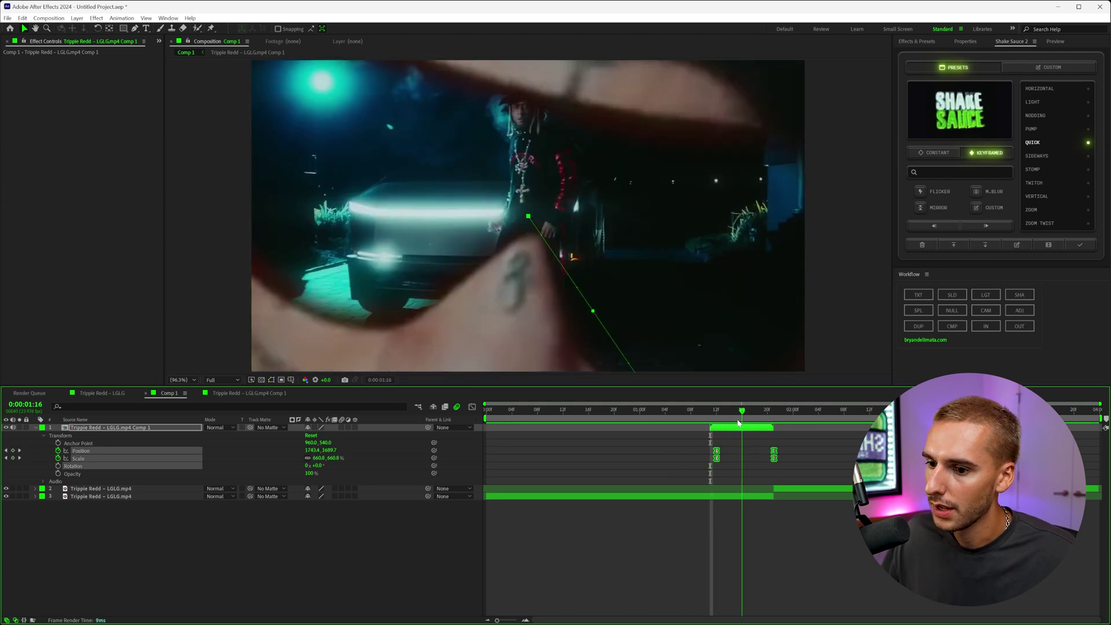
click(418, 457)
click(342, 427)
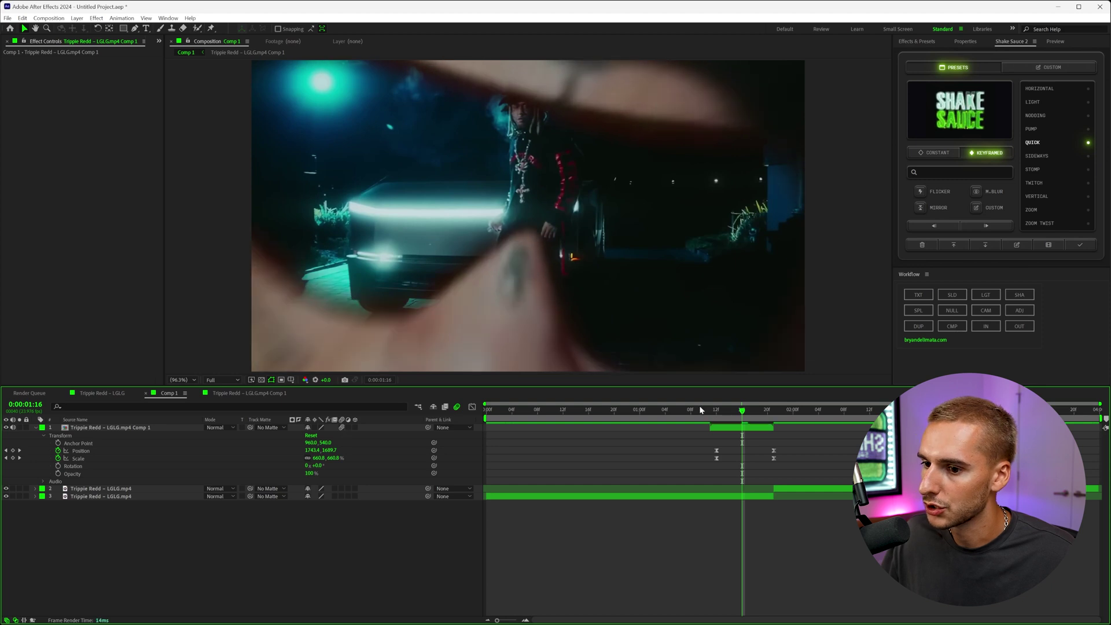
- Preview the zoom-out in Comp 1, play the finished Trippie Redd – LGLG composition for comparison, and return to Comp 1
drag(700, 409, 667, 422)
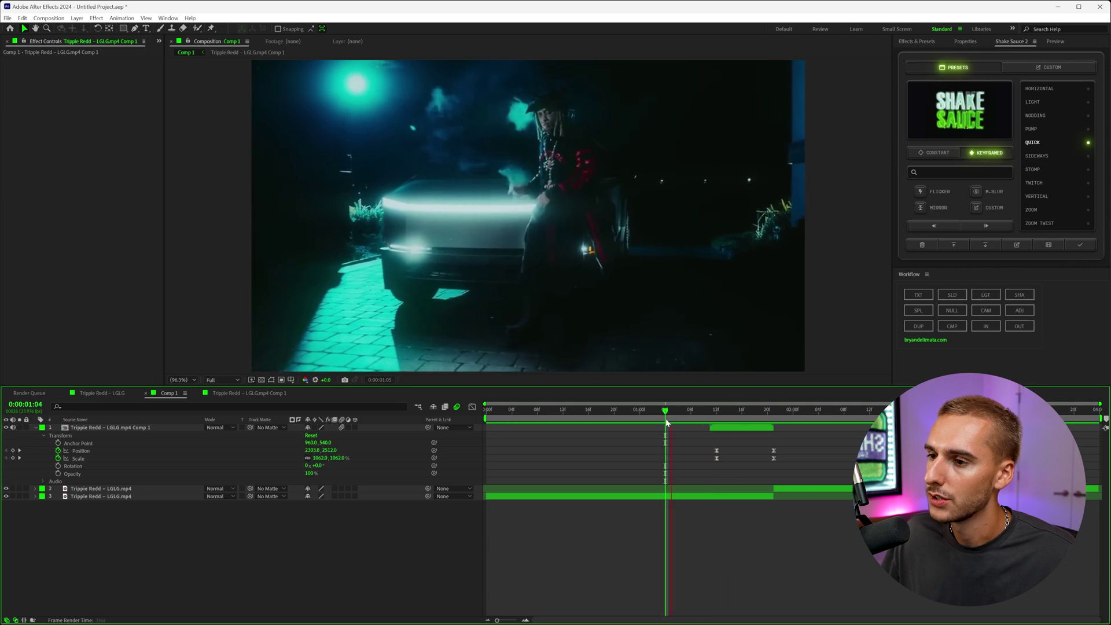
key(space)
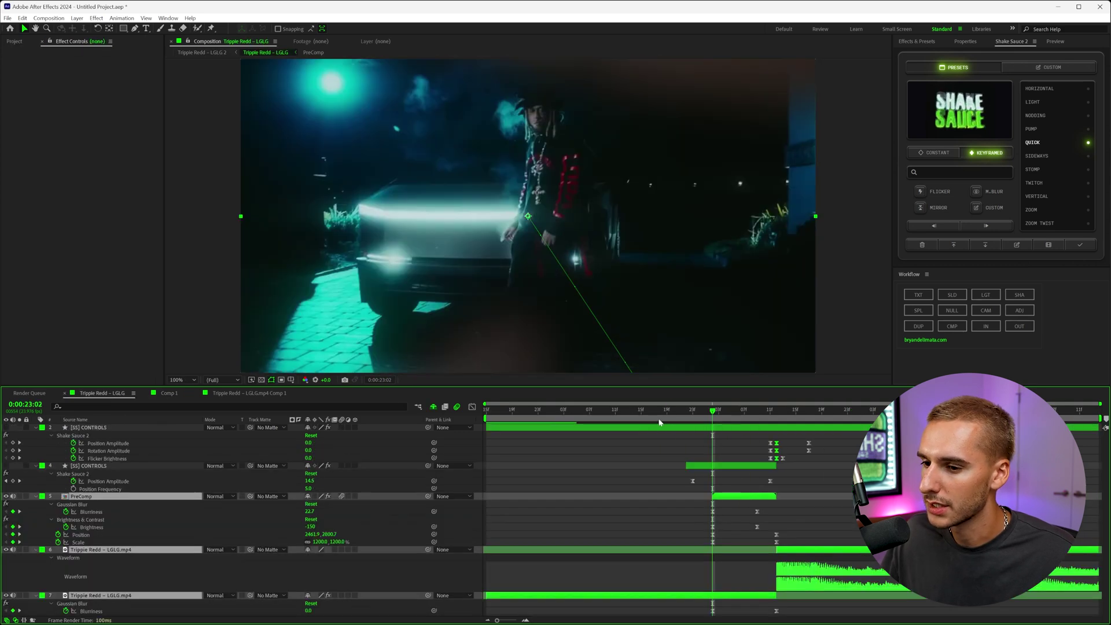
click(597, 416)
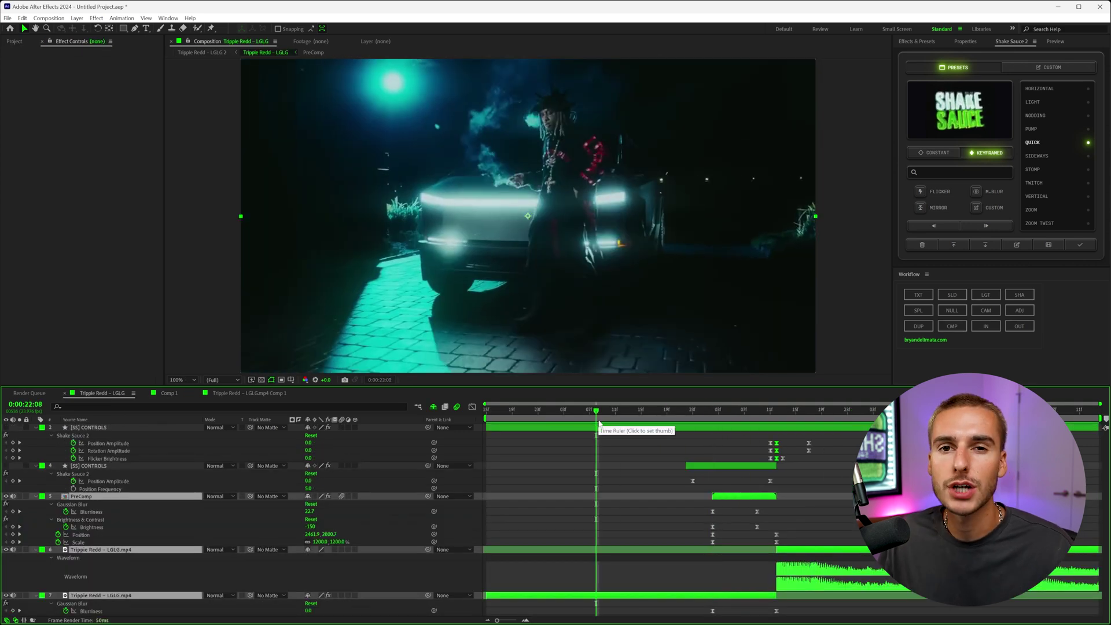
key(space)
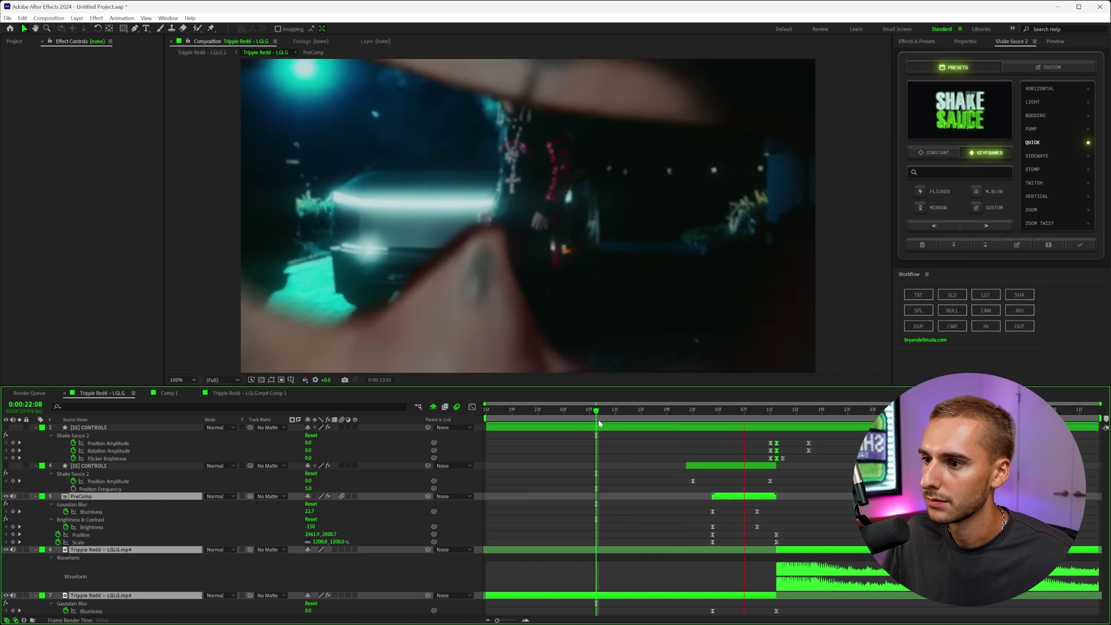
key(space)
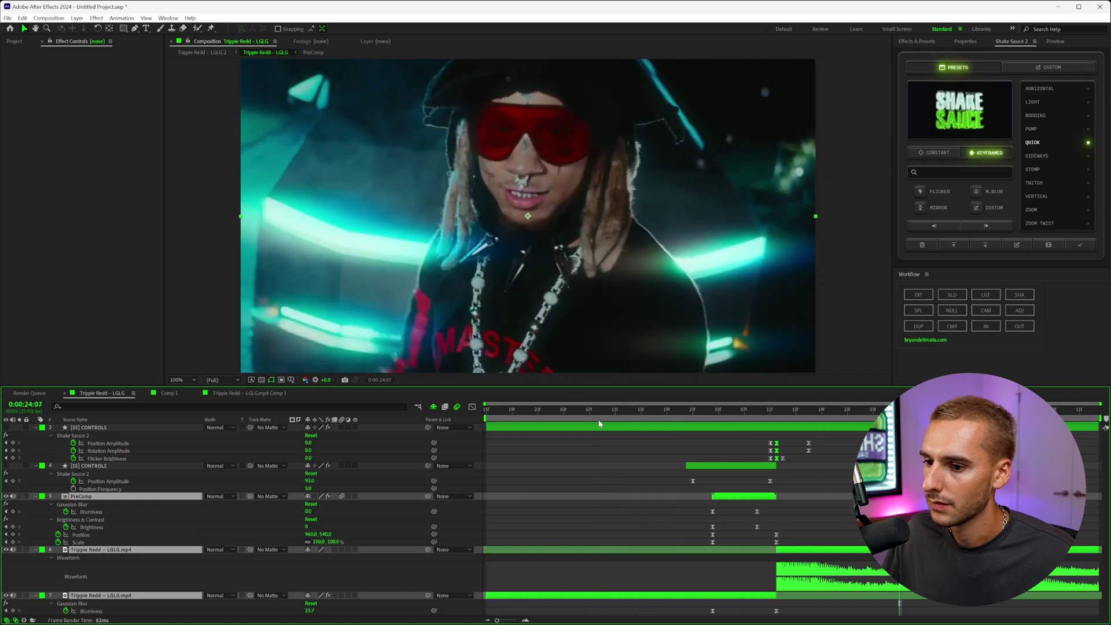
click(216, 395)
click(168, 394)
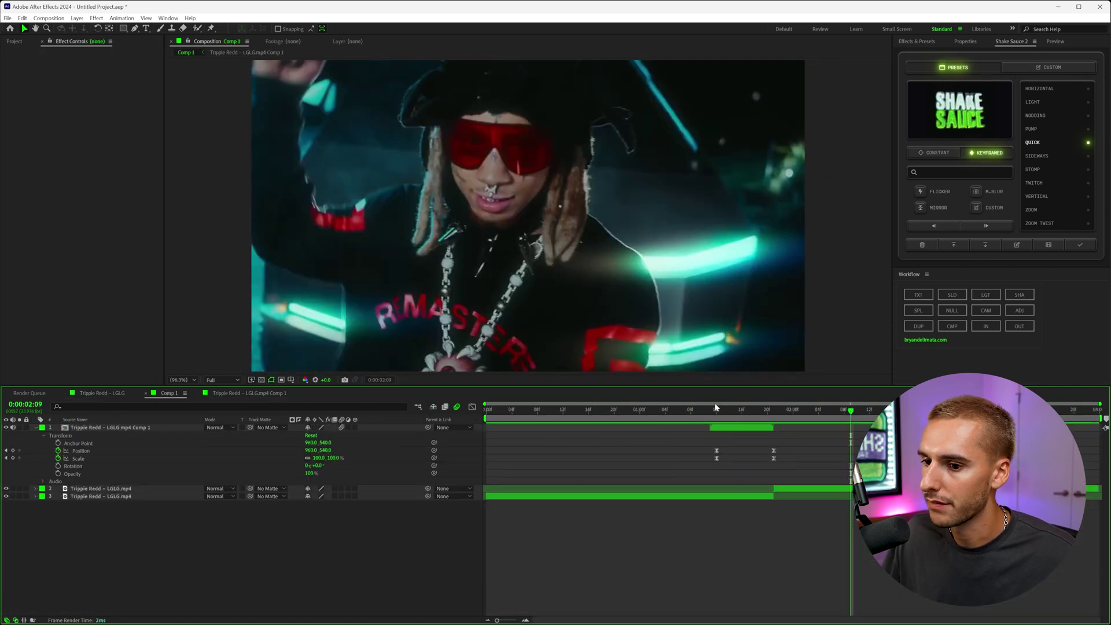
- Apply a Gaussian Blur effect to the first clip, the bottom layer of Comp 1
drag(713, 412, 748, 427)
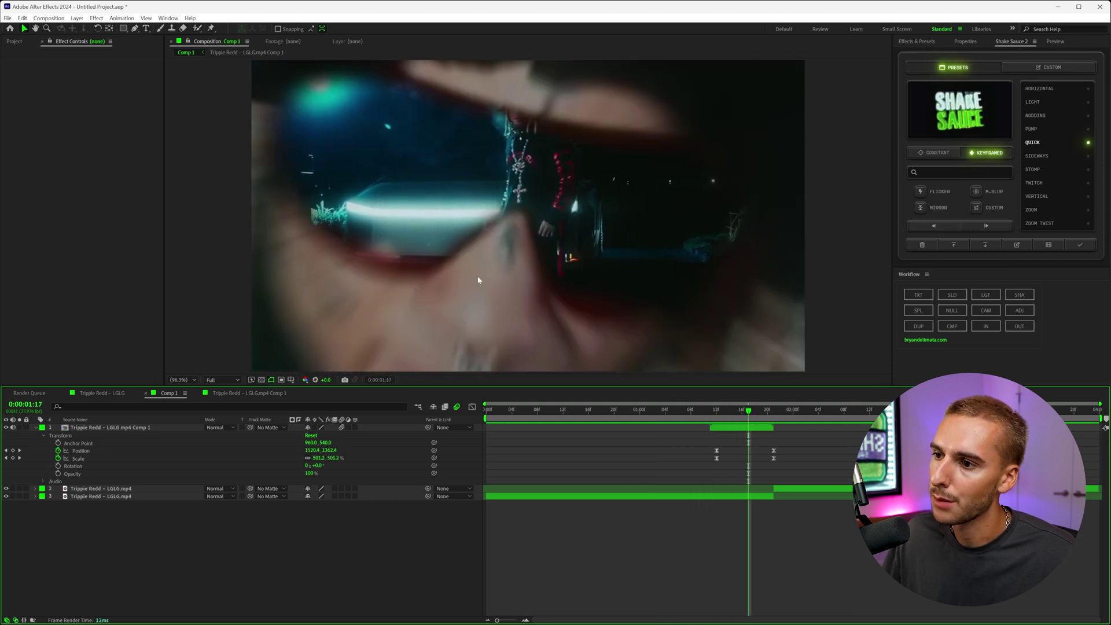
click(713, 497)
key(ctrl+5)
click(920, 53)
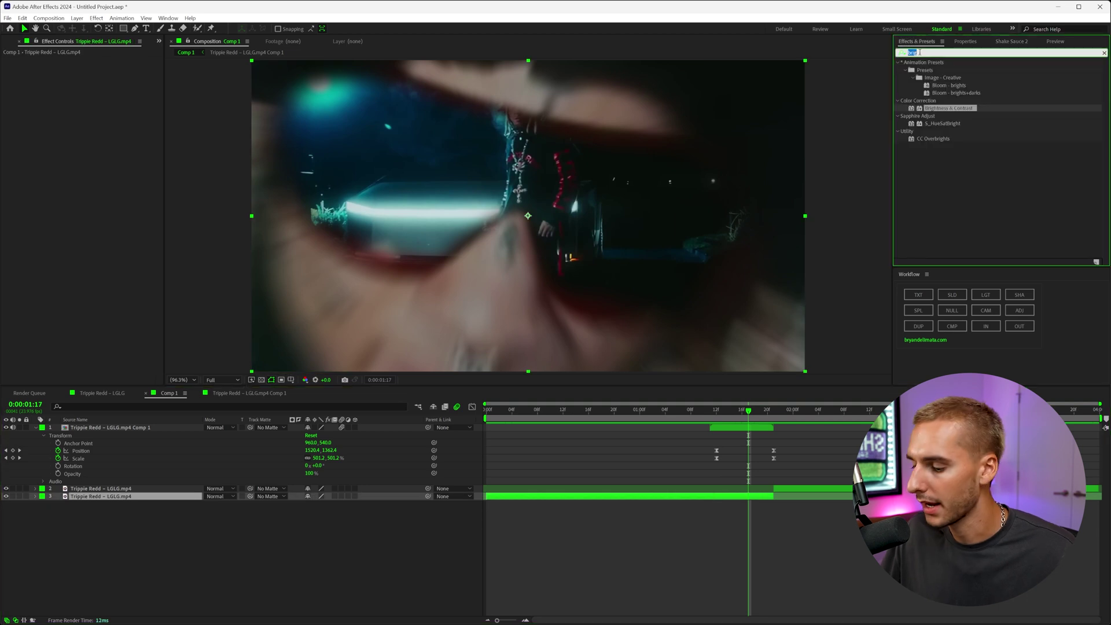
text(gaus)
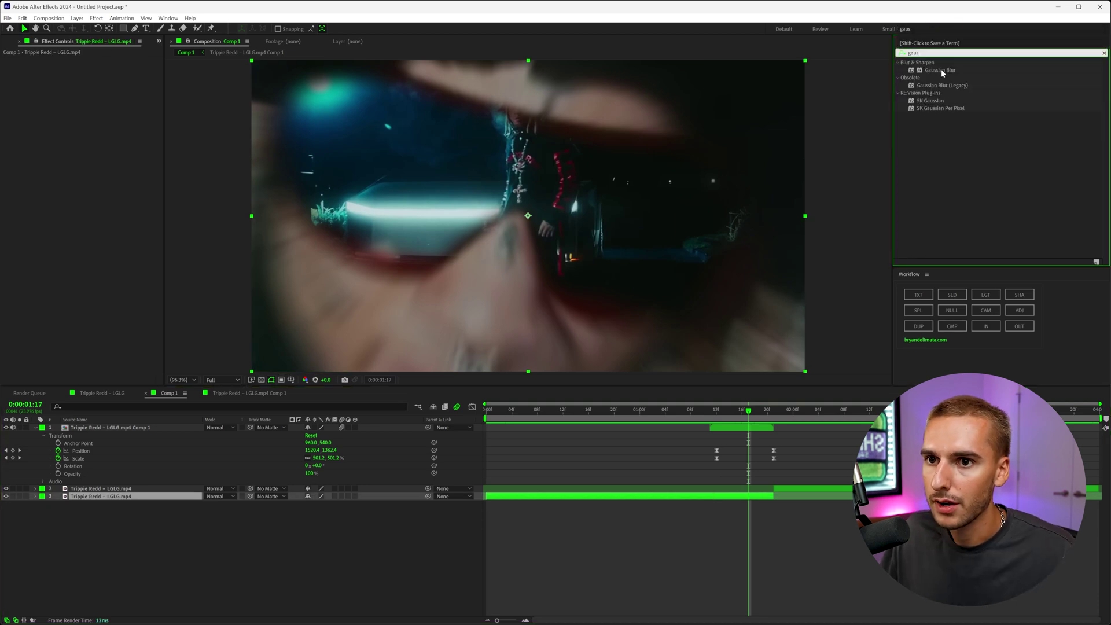
drag(941, 72, 726, 496)
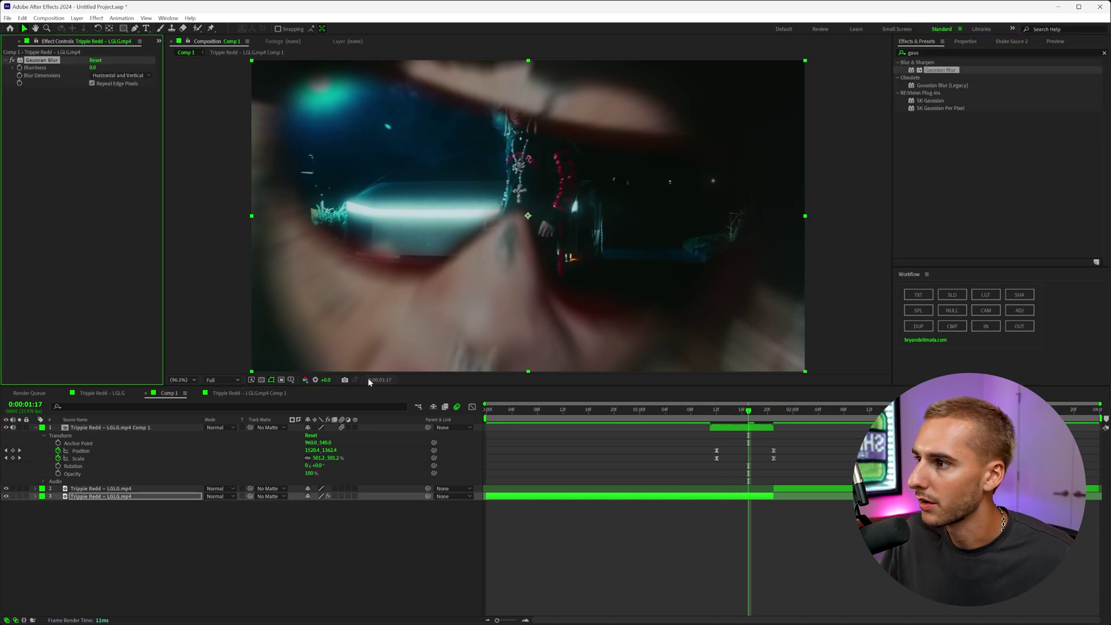
- Keyframe the first clip's Gaussian Blur Blurriness from 0 at 0:00:01:11 to 26.9 at 0:00:01:18
click(709, 410)
click(20, 68)
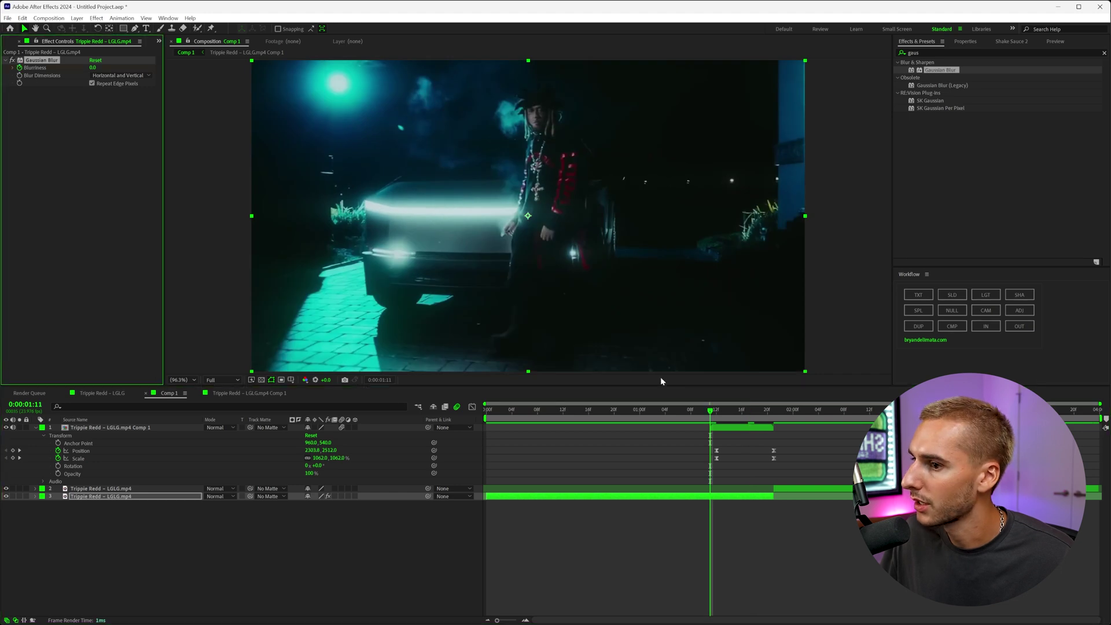
drag(735, 414, 756, 418)
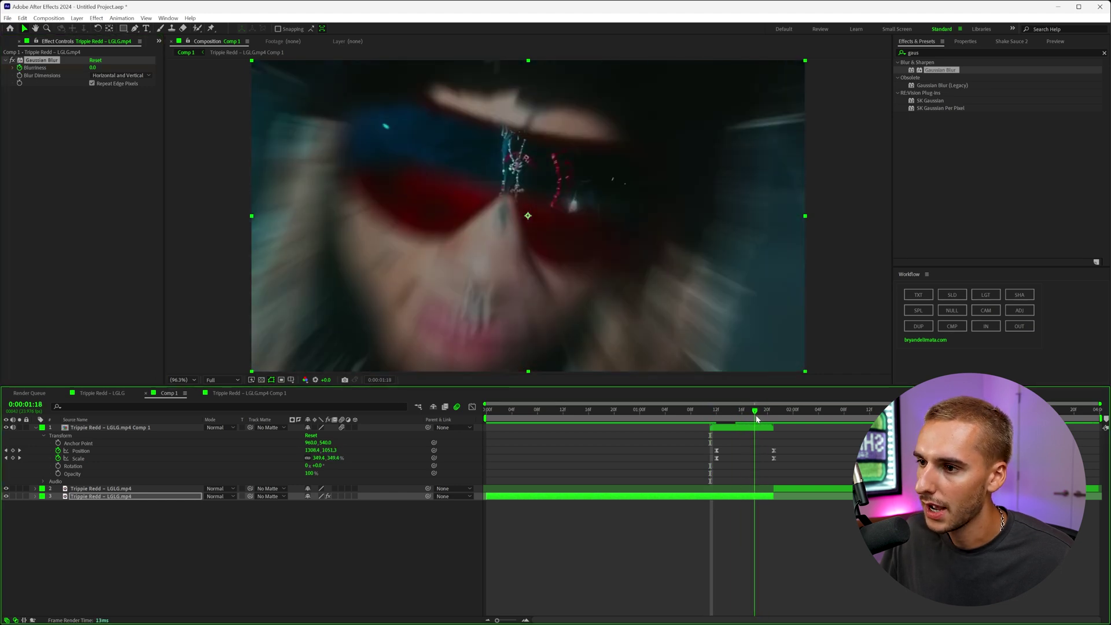
drag(94, 68, 223, 72)
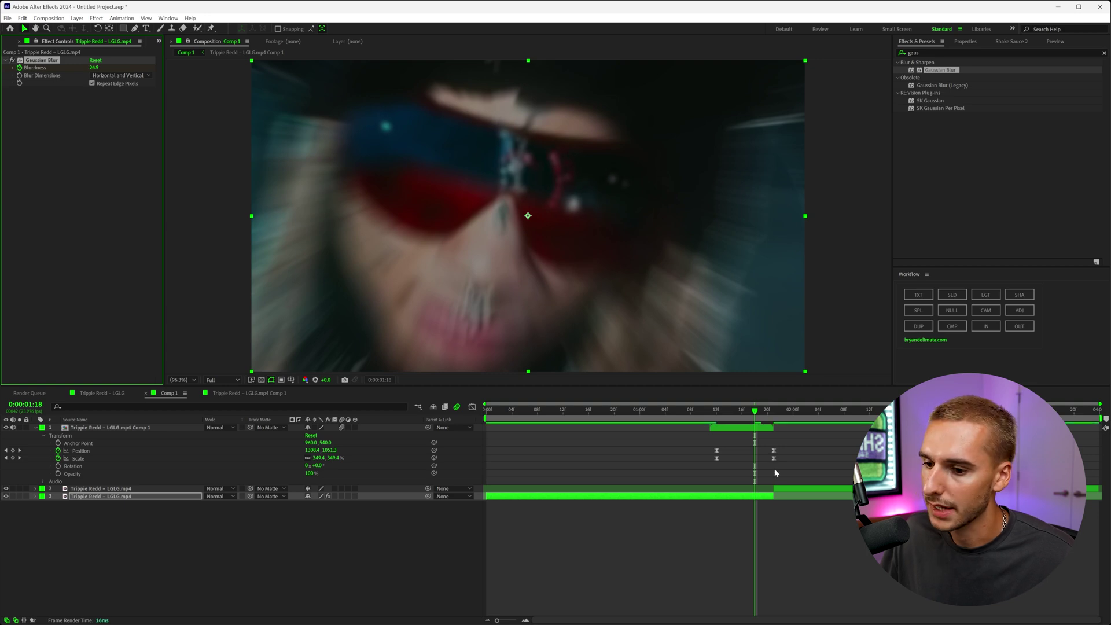
- Reveal the first clip's Blurriness keyframes, move the second to 0:00:01:21, ease both, and preview the blur
key(u)
drag(754, 511, 676, 506)
key(space)
key(space)
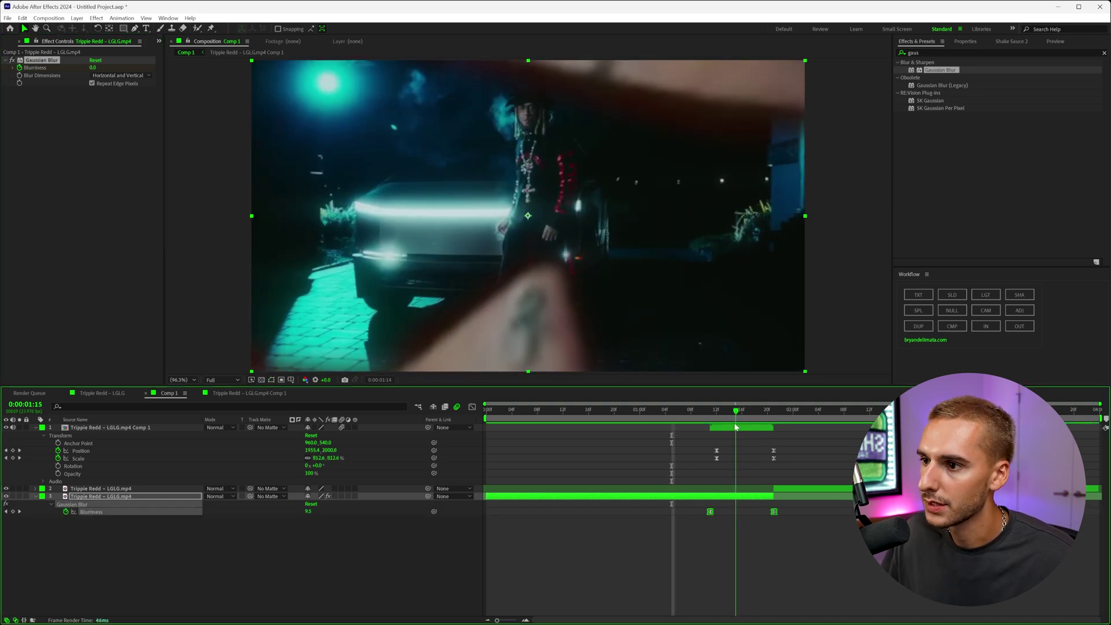
mouse_move(756, 428)
mouse_down()
mouse_move(729, 429)
mouse_move(744, 429)
mouse_up()
- Move the first clip's second Blurriness keyframe to 0:00:01:19, raise its value to about 29, and preview the result
click(776, 515)
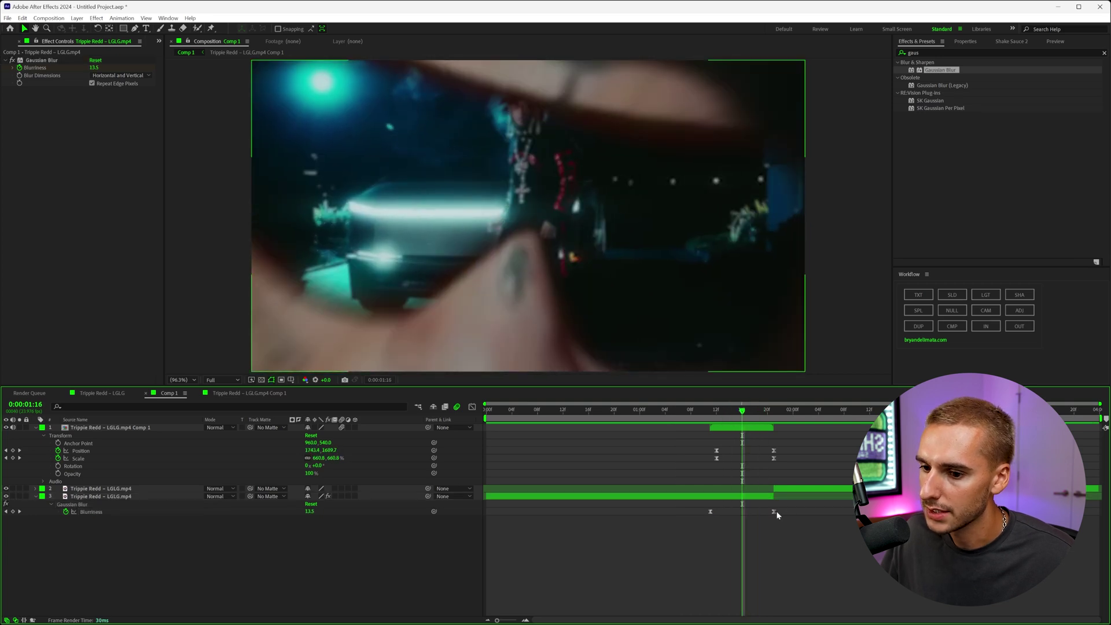
drag(774, 512, 762, 513)
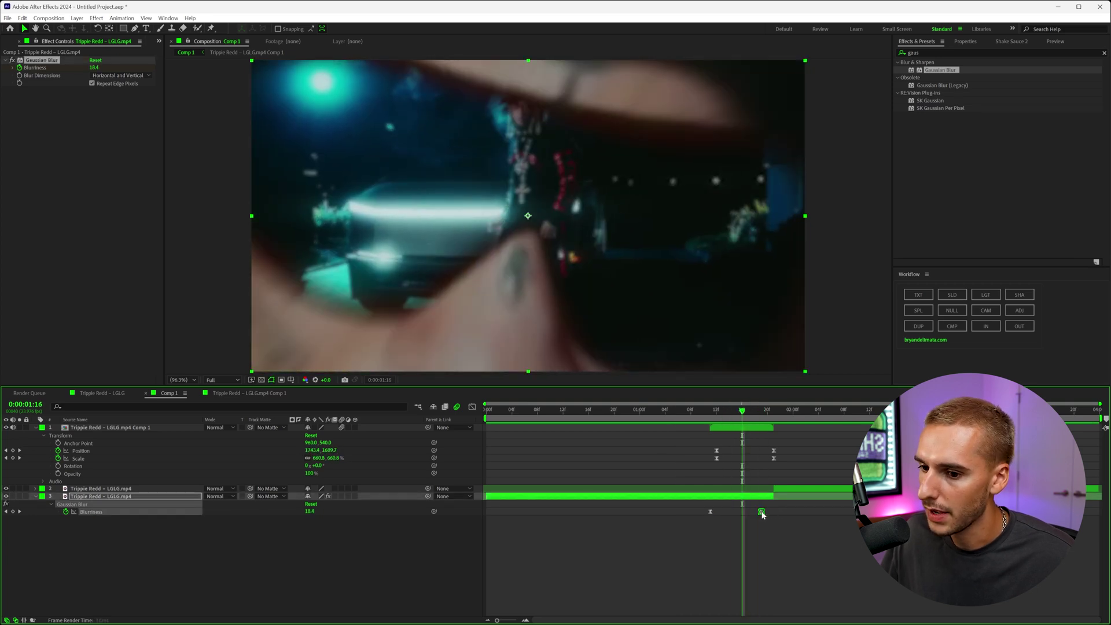
click(761, 420)
drag(94, 67, 103, 67)
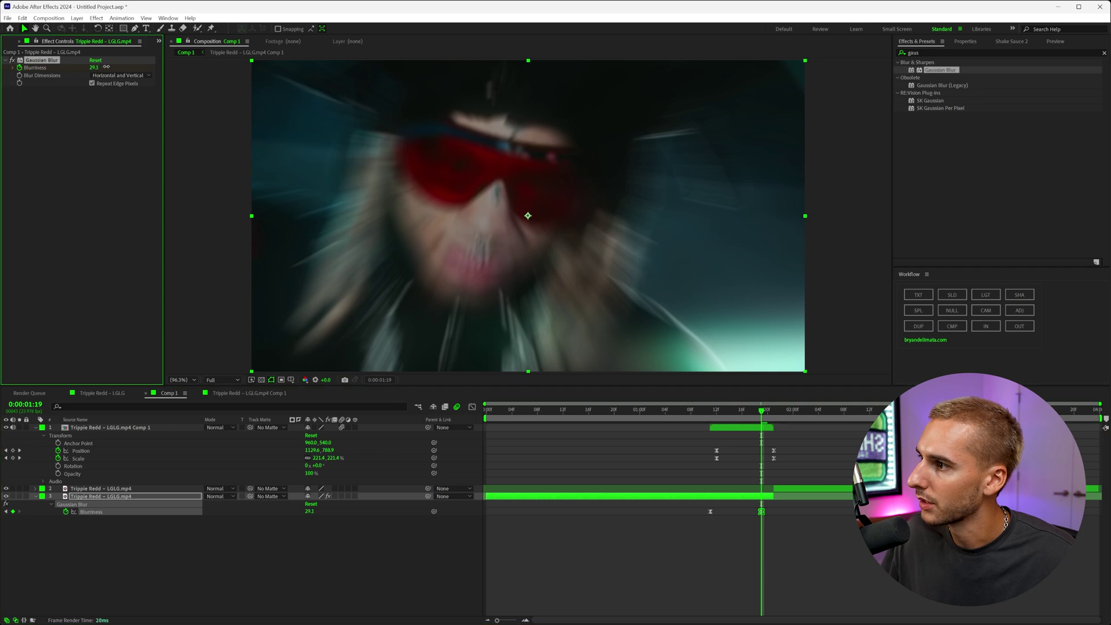
click(705, 420)
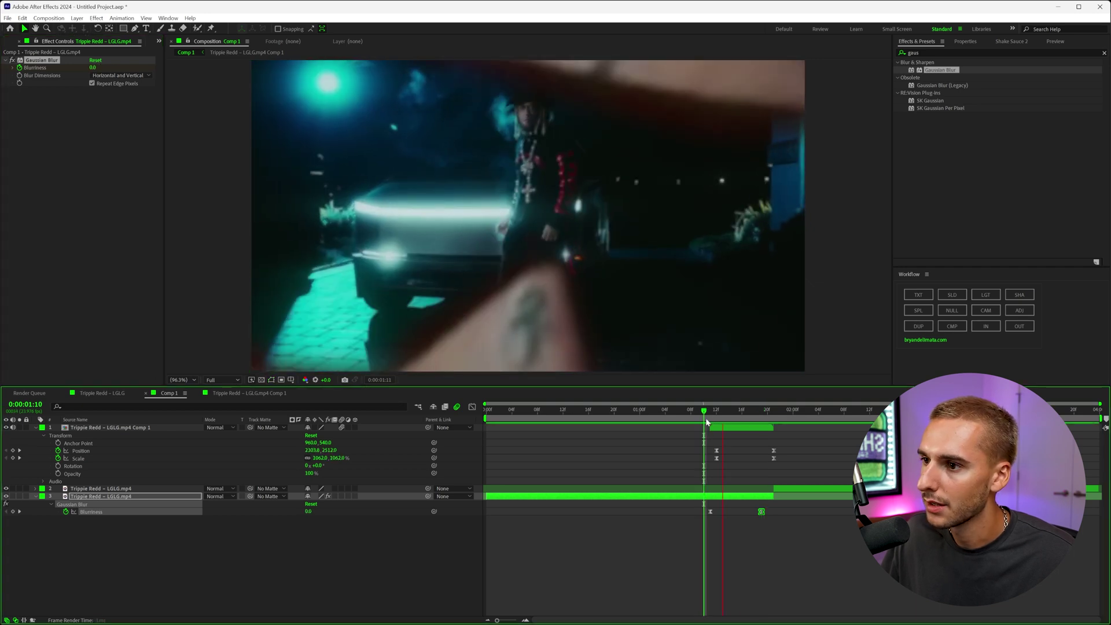
drag(706, 422, 711, 422)
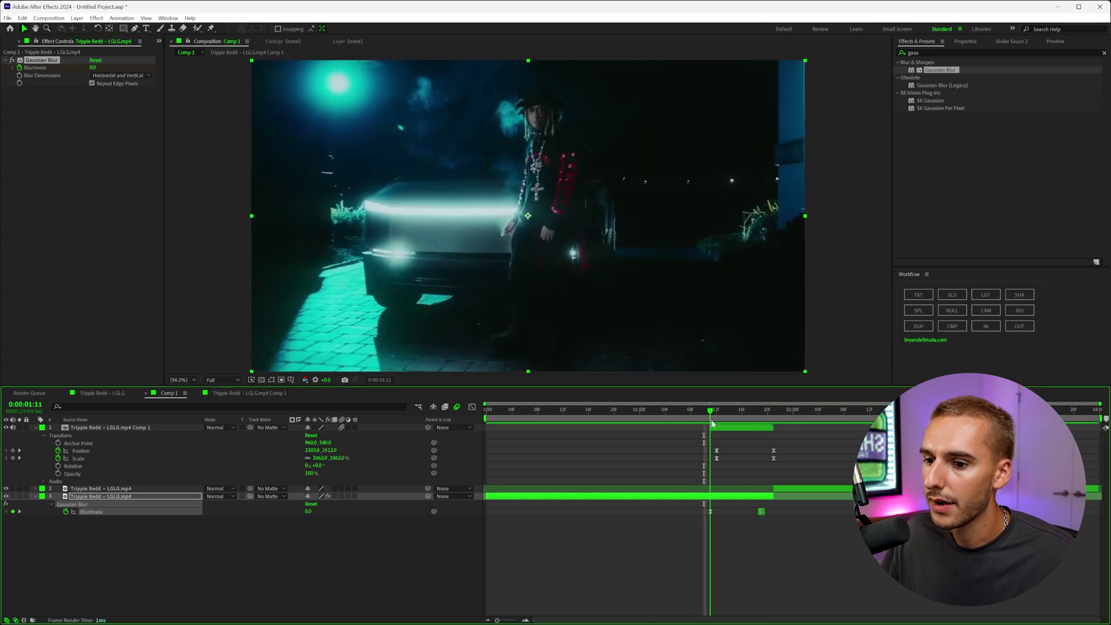
- Apply Gaussian Blur to the precomp layer and keyframe its Blurriness at 25.2 at 0:00:01:12
drag(945, 70, 720, 429)
click(717, 412)
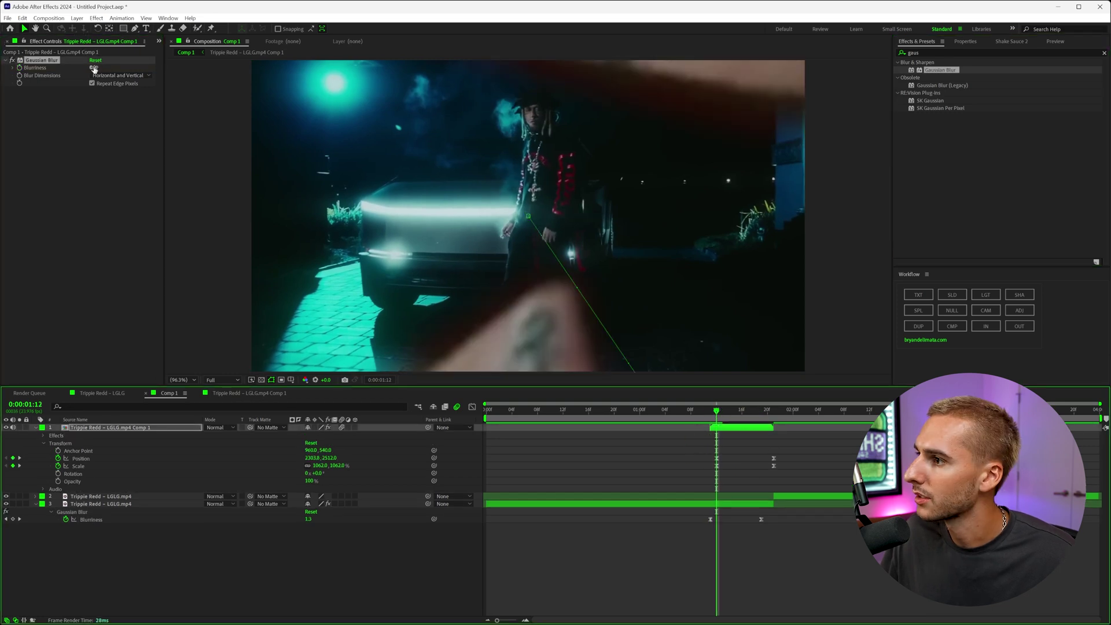
drag(94, 69, 202, 66)
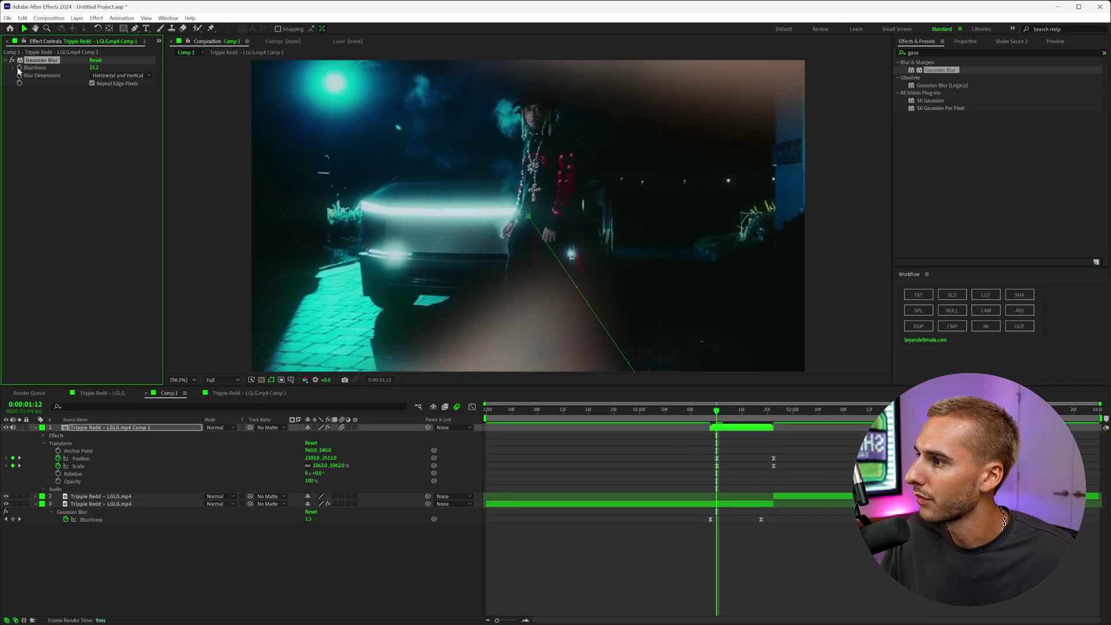
- Set the precomp layer's Blurriness to 0 at 0:00:01:17, ease both Blurriness keyframes, and preview the transition
click(755, 411)
drag(754, 412, 748, 412)
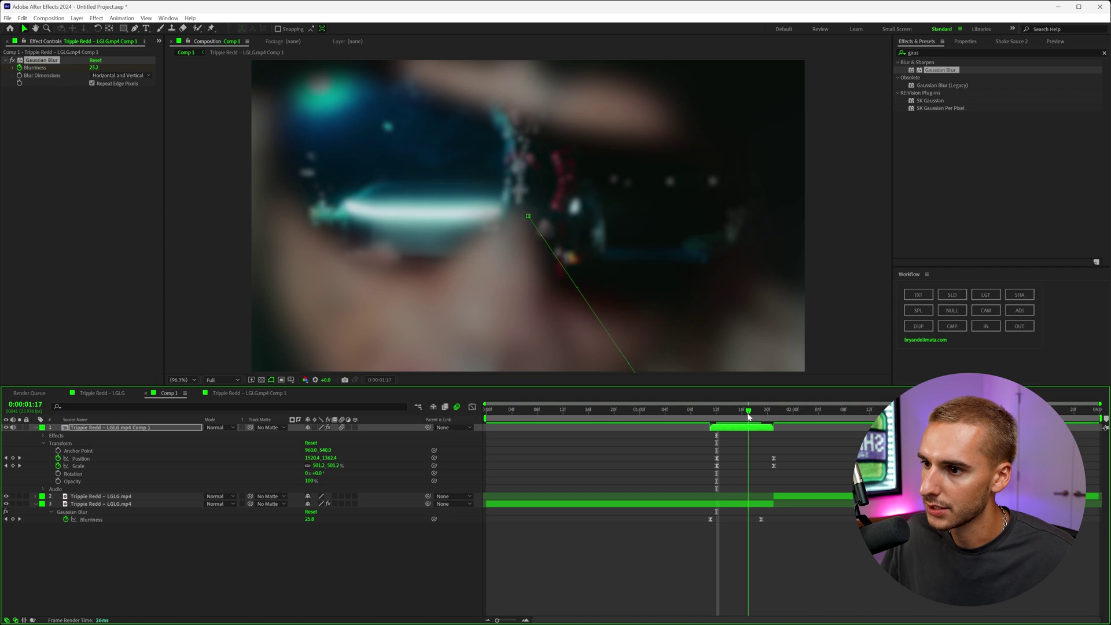
drag(93, 67, 72, 68)
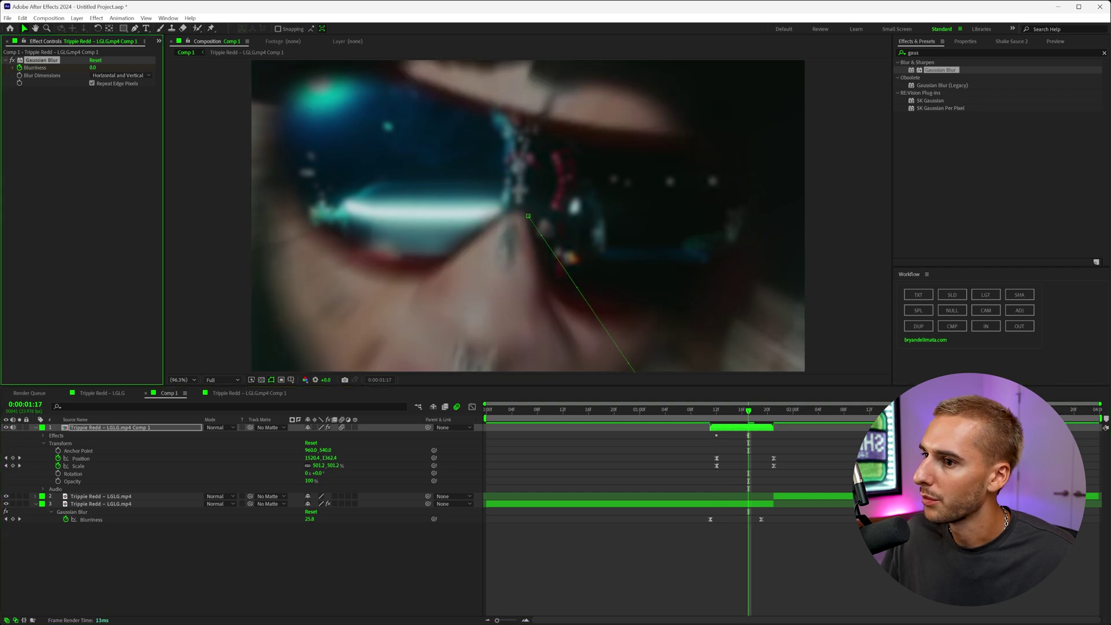
key(u)
drag(754, 440, 709, 446)
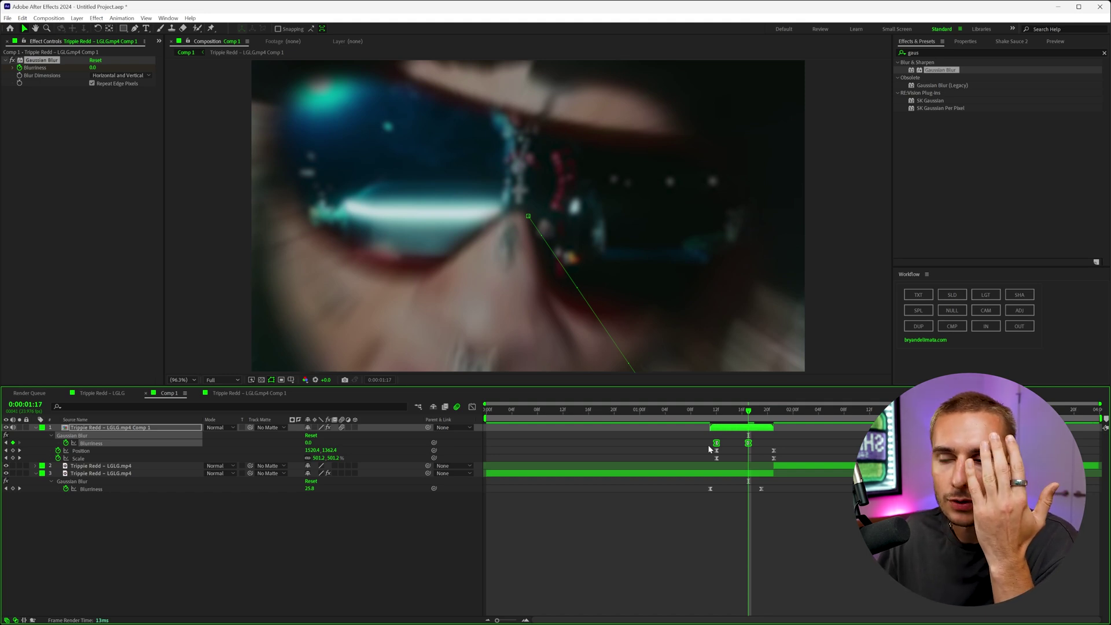
click(685, 410)
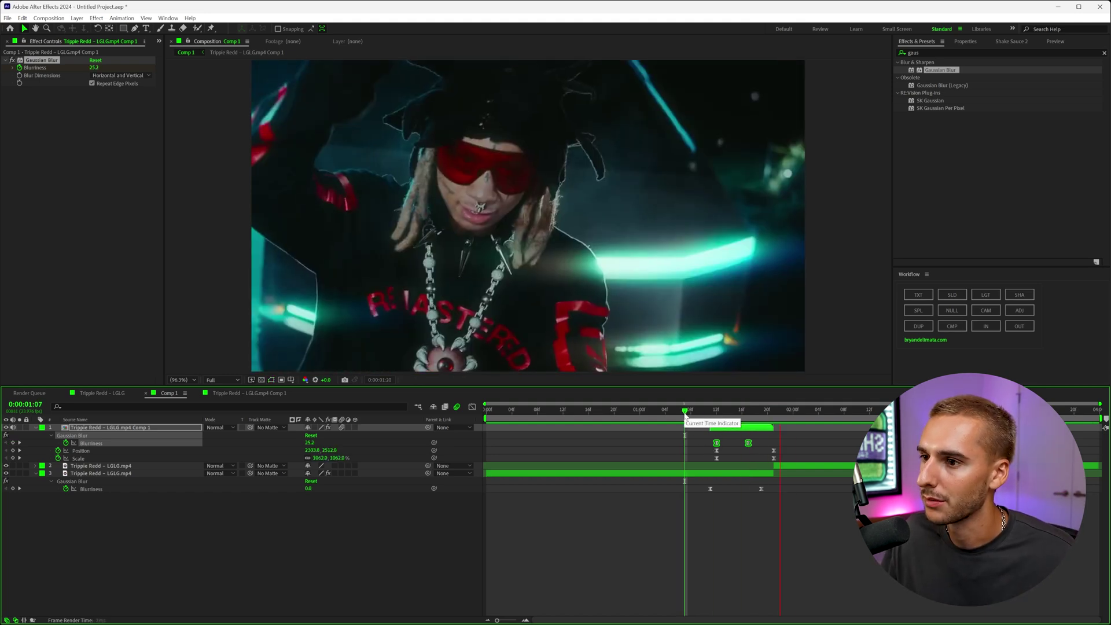
- Move the precomp layer's end Blurriness keyframe to 0:00:01:16, set its first Blurriness keyframe to 15, and preview
drag(685, 413, 745, 445)
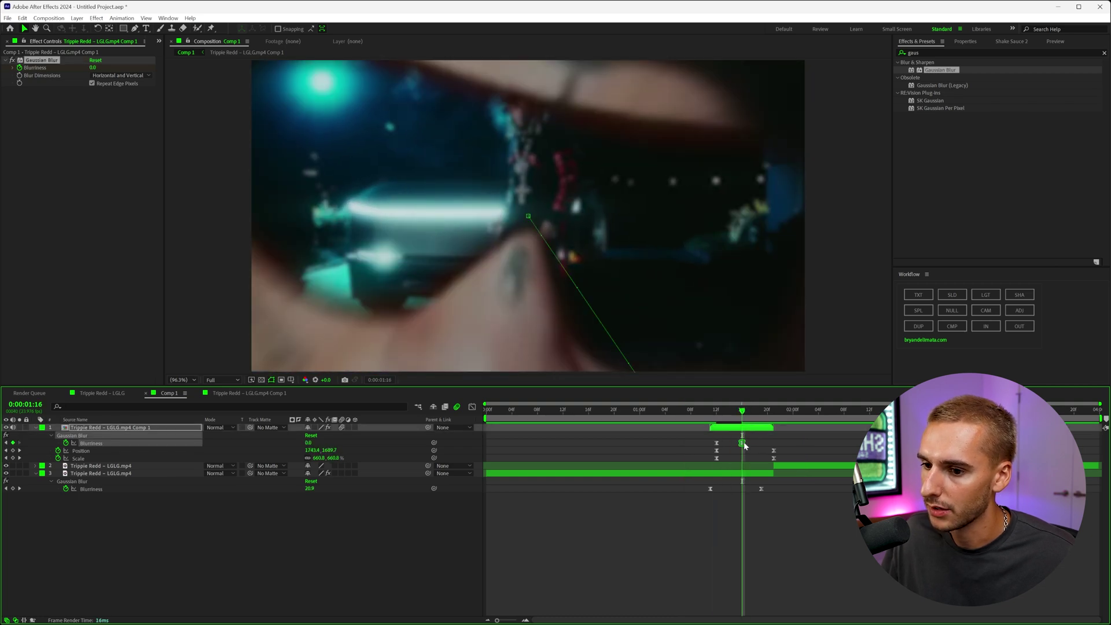
key(j)
drag(95, 69, 74, 68)
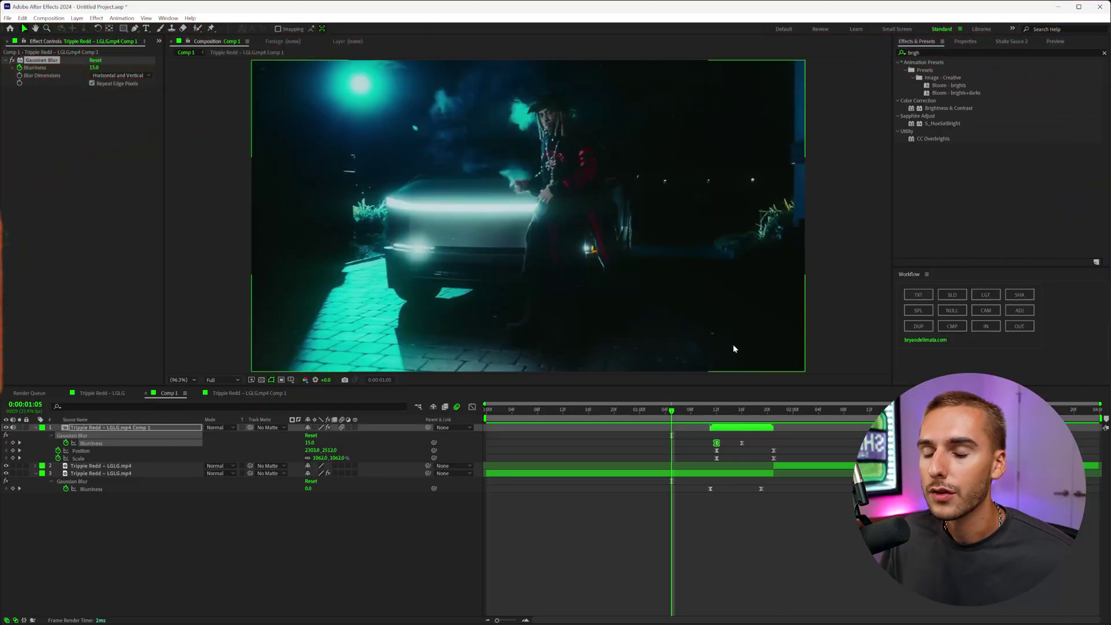
click(719, 420)
key(space)
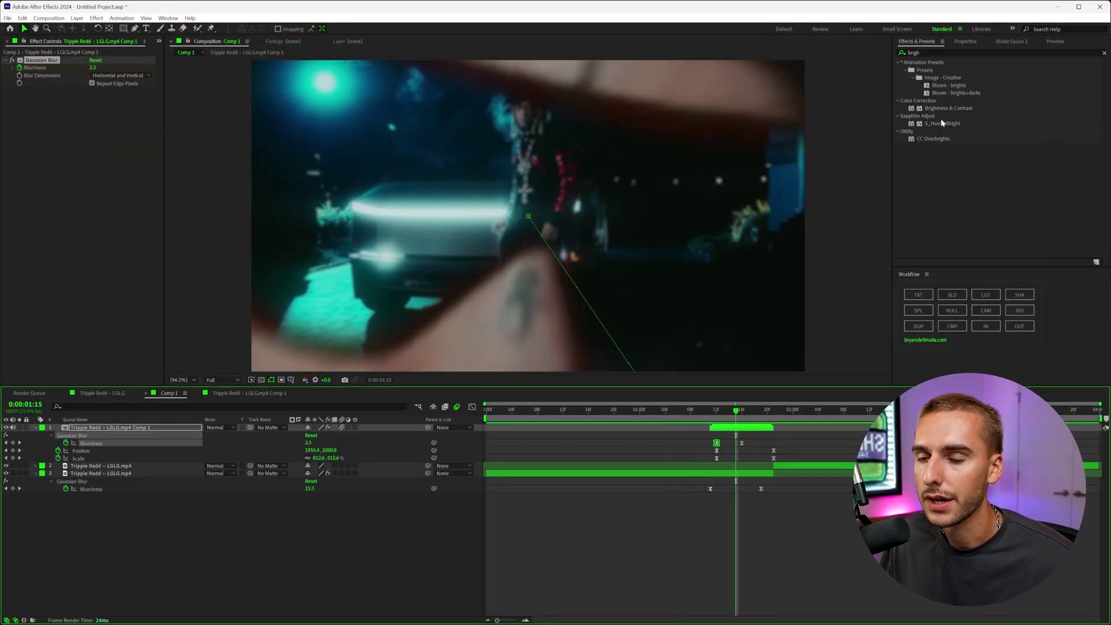
- Apply Brightness & Contrast to the precomp layer, set Brightness to -150, and keyframe it at 0:00:01:12
drag(949, 108, 90, 102)
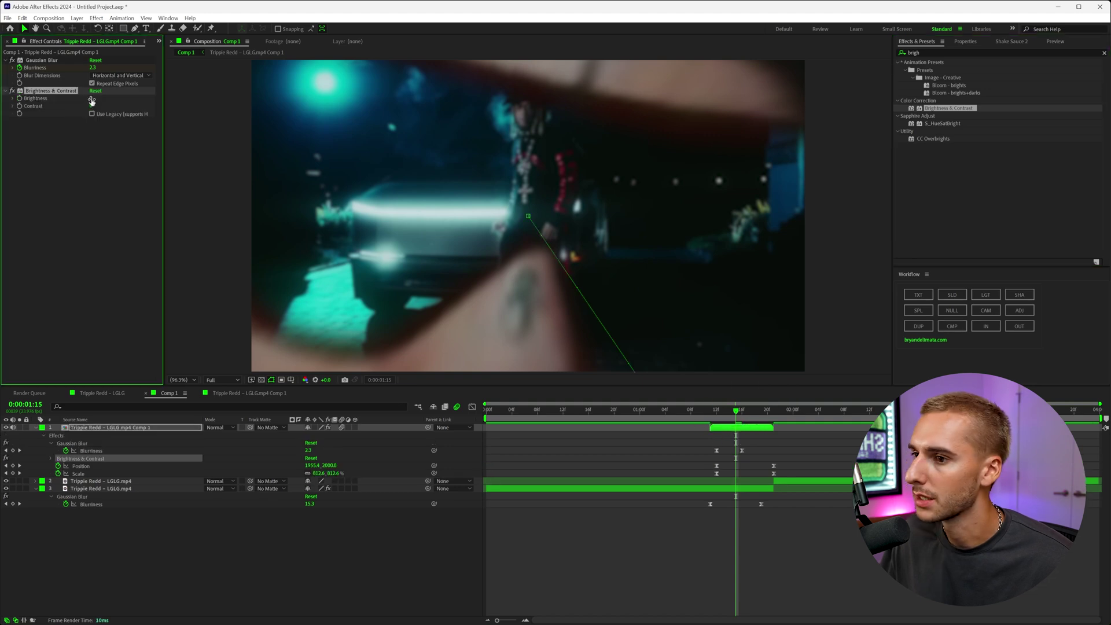
drag(91, 99, 23, 99)
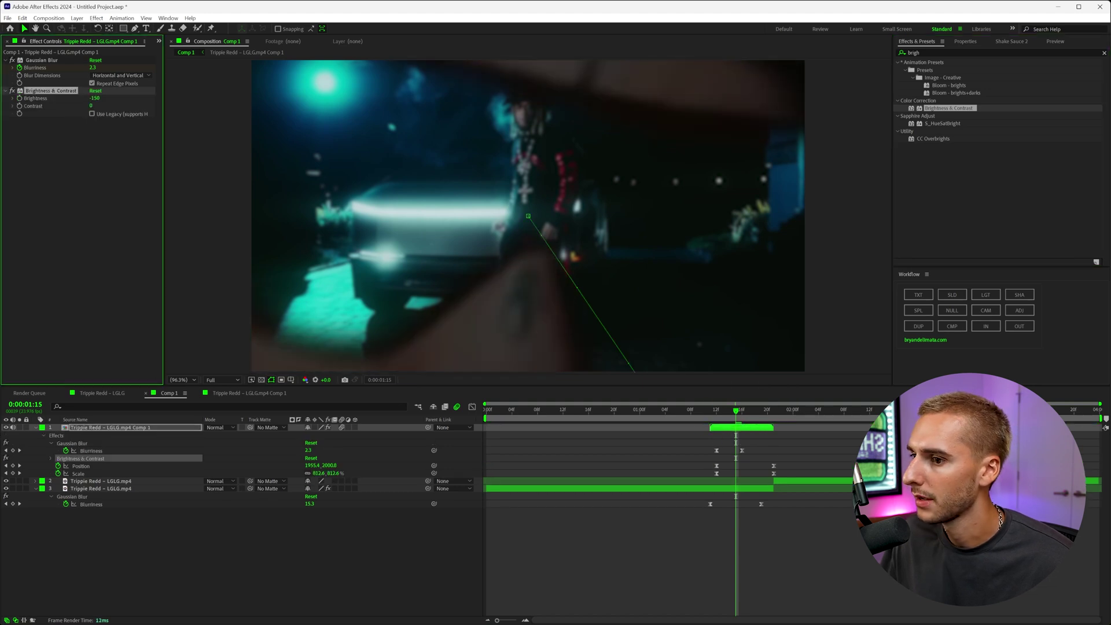
click(716, 414)
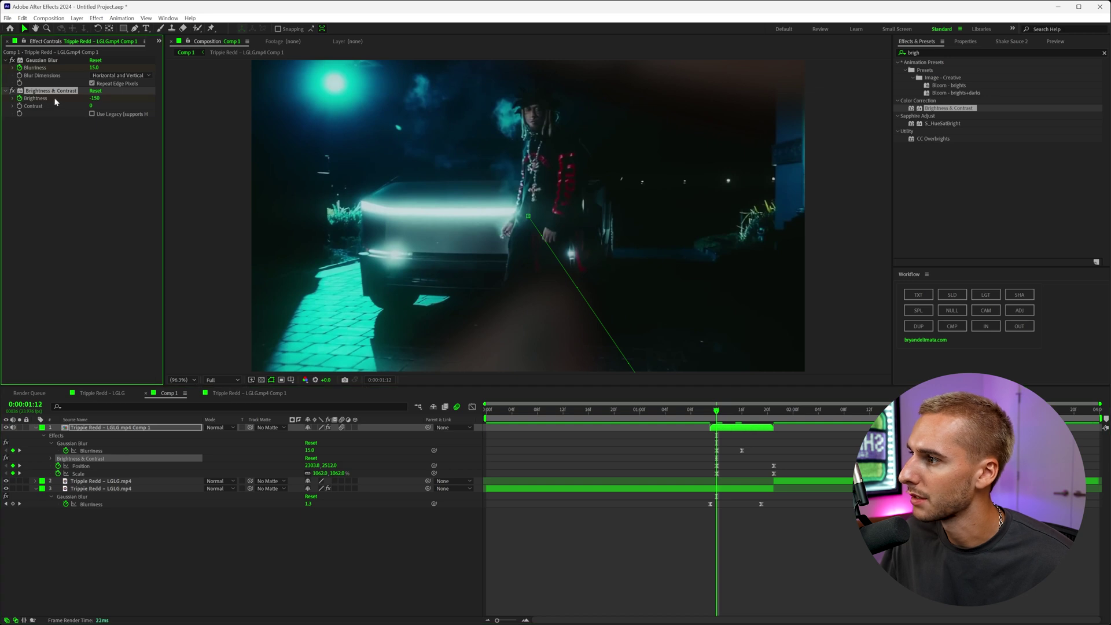
- Set the precomp layer's Brightness to 0 at 0:00:01:16, ease both Brightness keyframes, and preview the transition
click(742, 412)
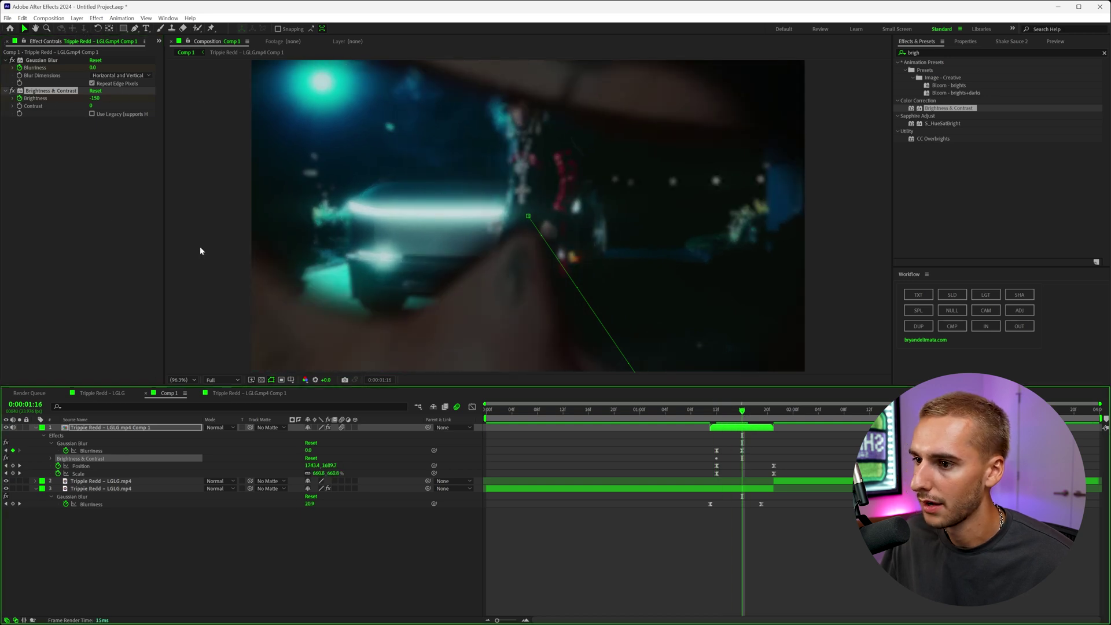
click(98, 98)
key(Return)
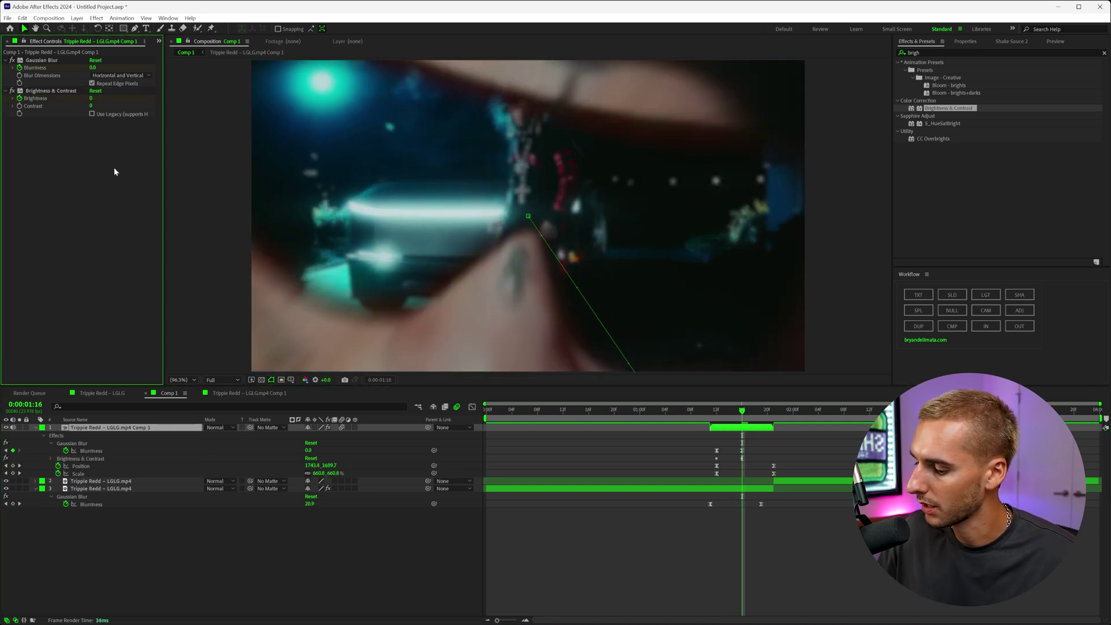
key(y)
key(u)
key(u)
drag(751, 471, 699, 462)
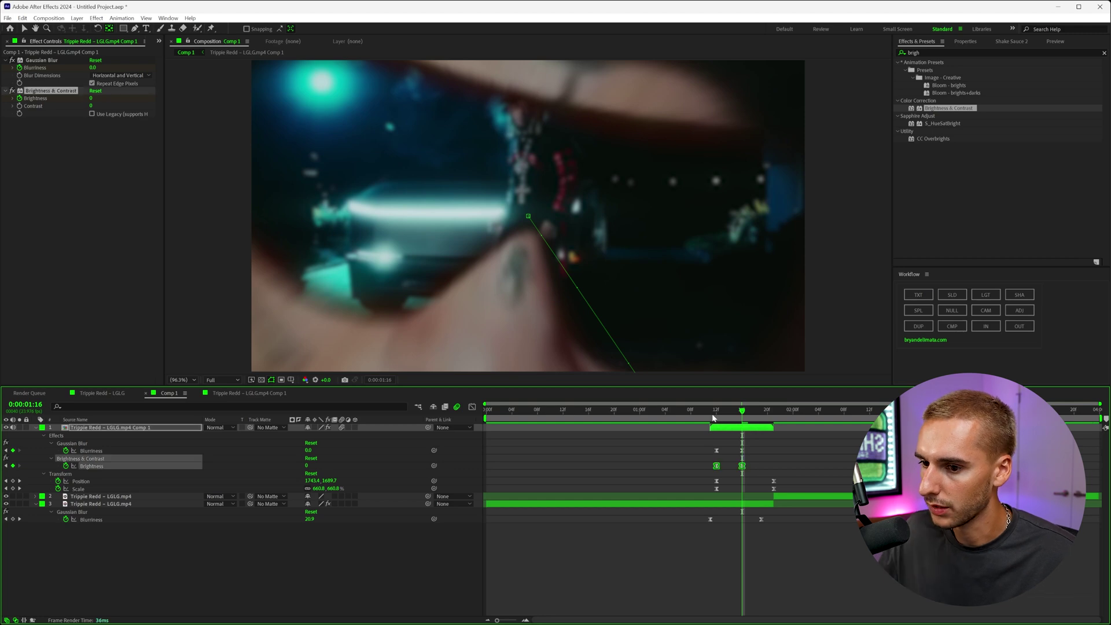
drag(713, 418, 679, 420)
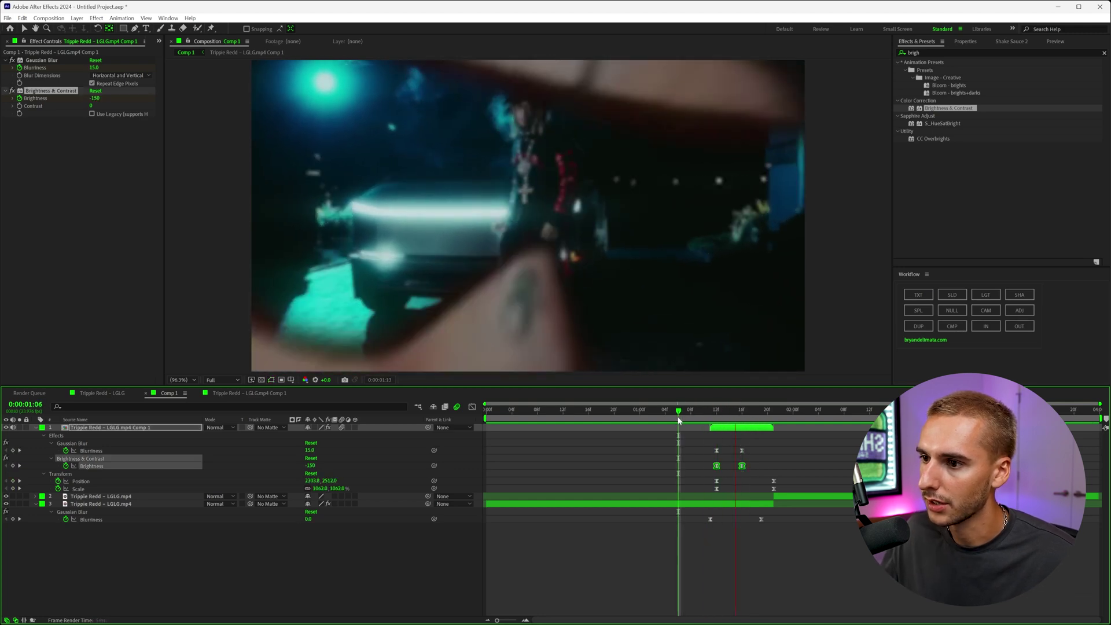
- Collapse the precomp layer's properties and add an adjustment layer above it, spanning the first clip and the precomp layer
click(589, 414)
click(35, 427)
click(310, 530)
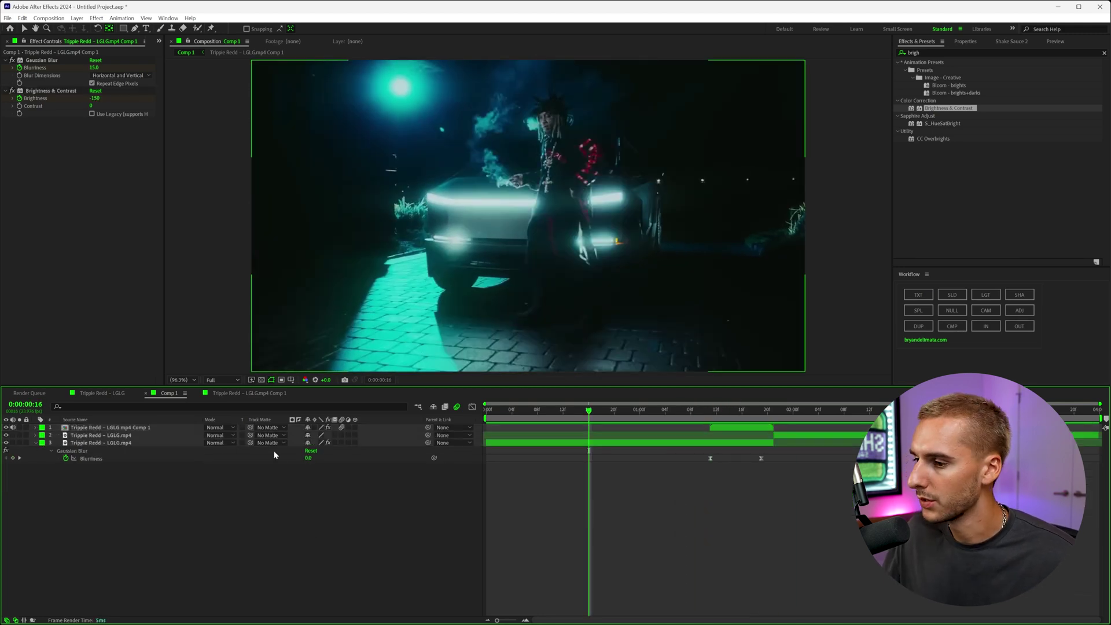
click(156, 435)
click(157, 443)
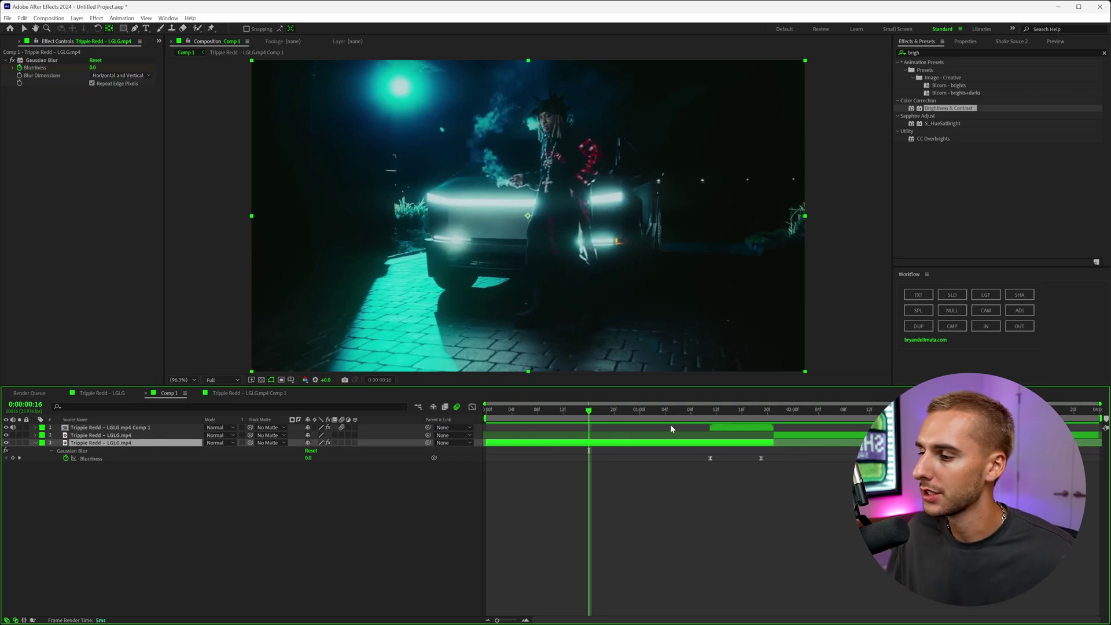
ctrl+click(126, 429)
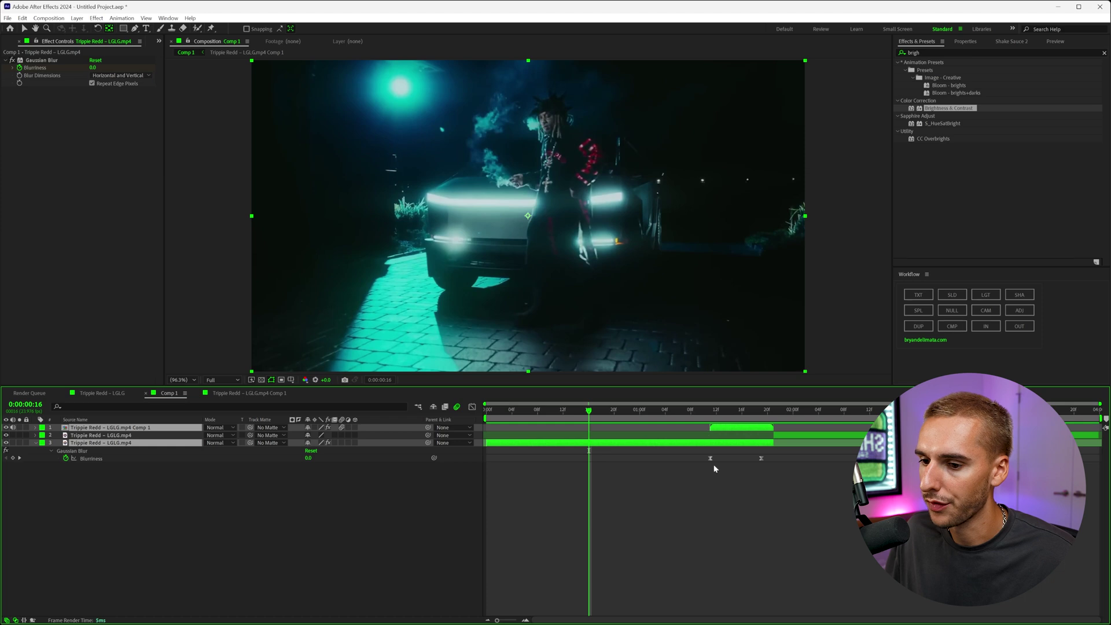
click(1021, 311)
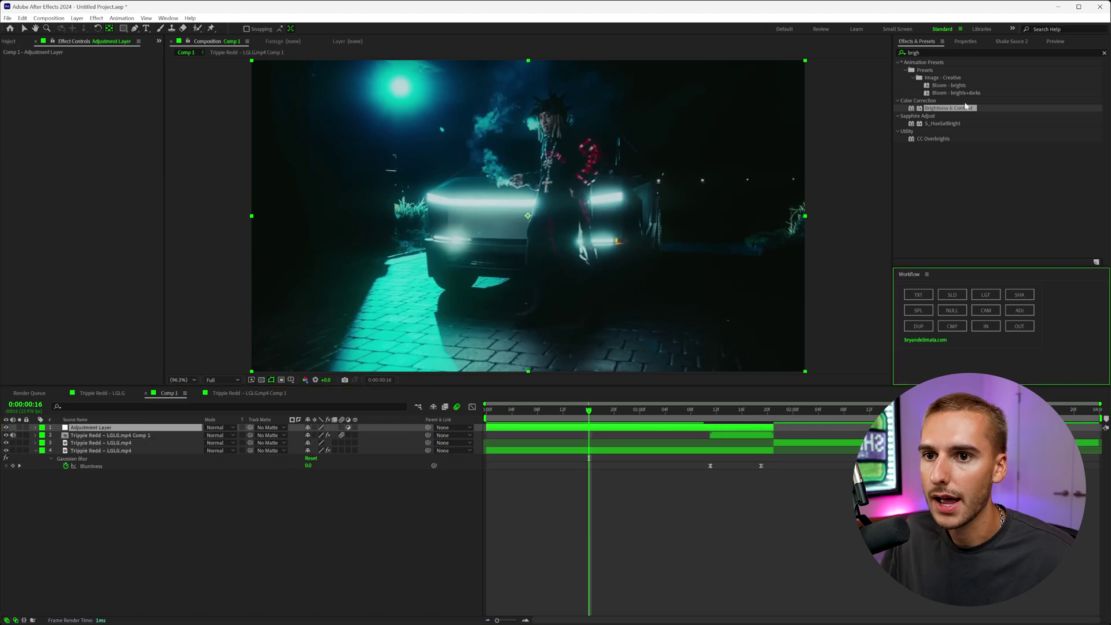
- Apply the constant Shaky Hands preset from Shake Sauce 2 to the adjustment layer and preview the shake
click(1001, 43)
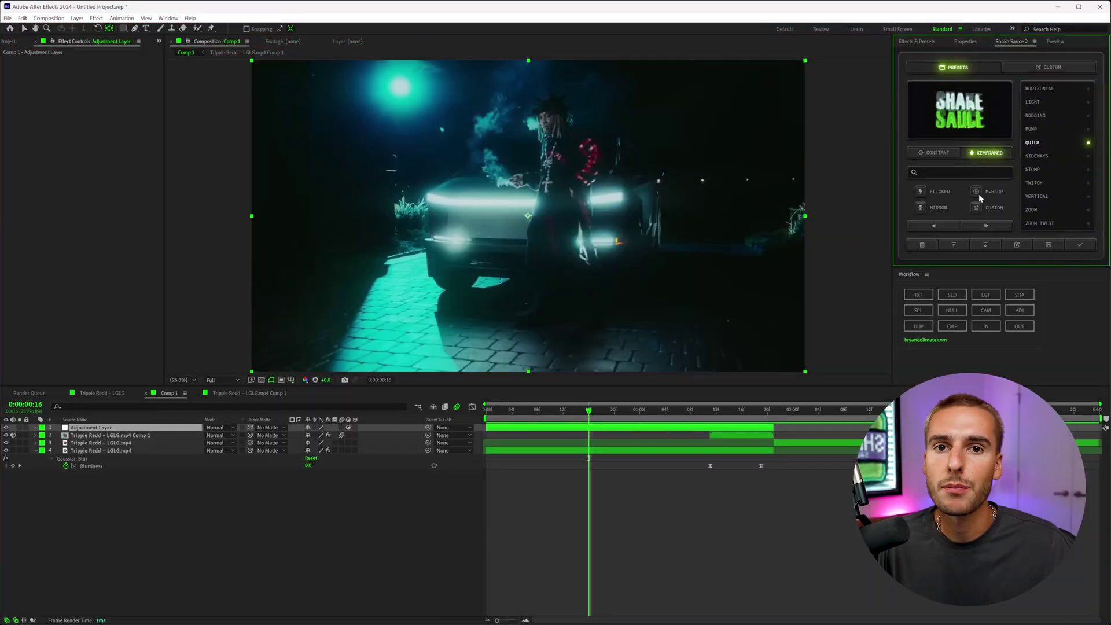
click(953, 152)
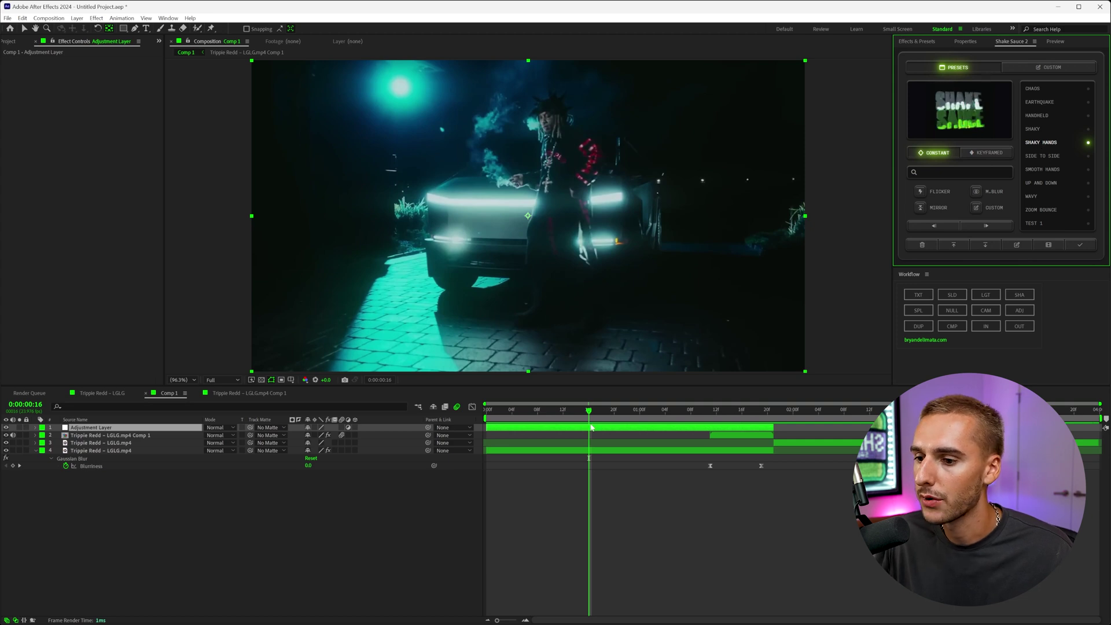
click(575, 414)
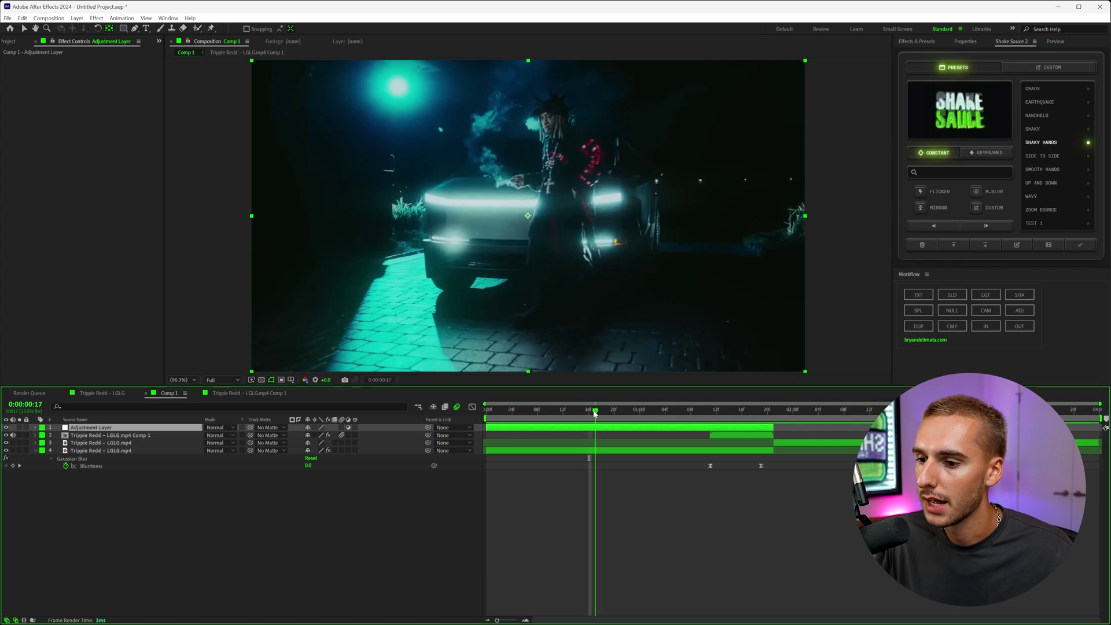
click(1087, 249)
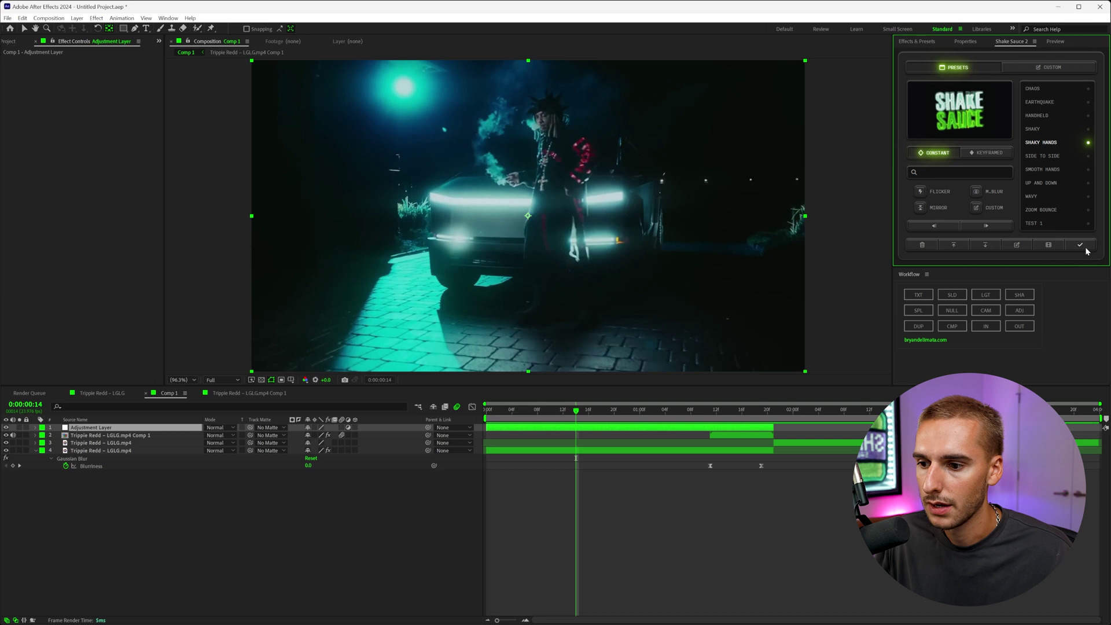
drag(575, 416, 482, 423)
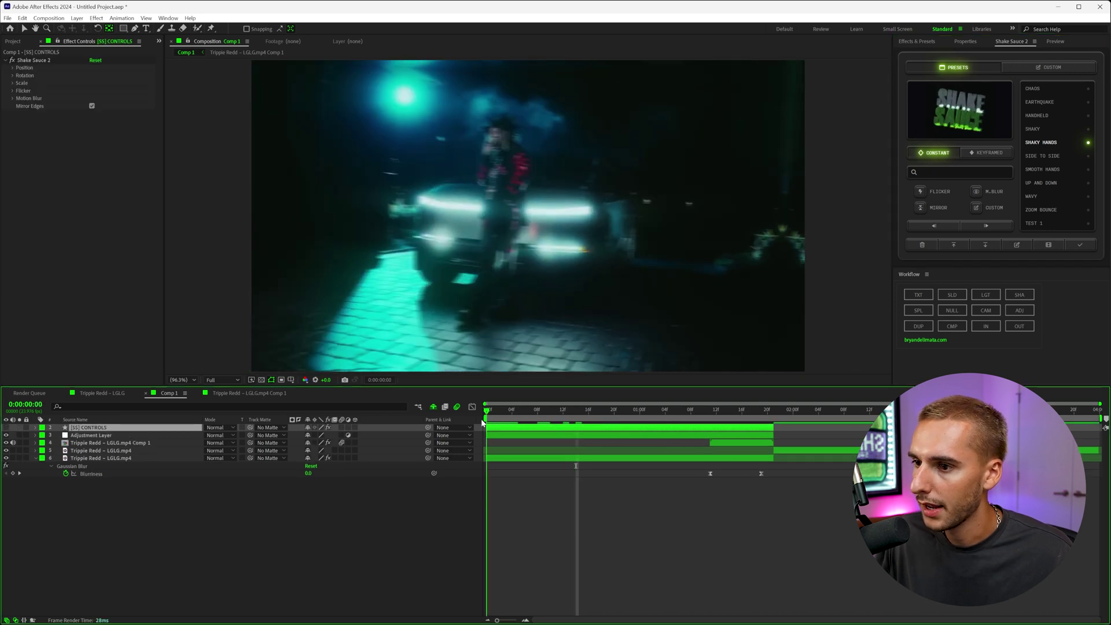
key(space)
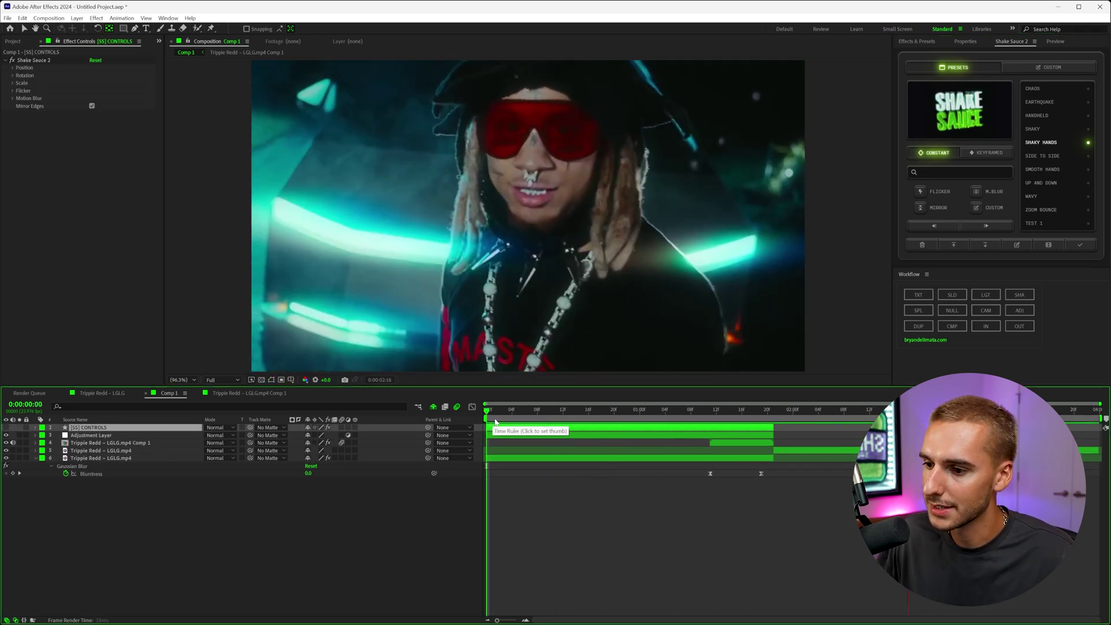
key(space)
key(space)
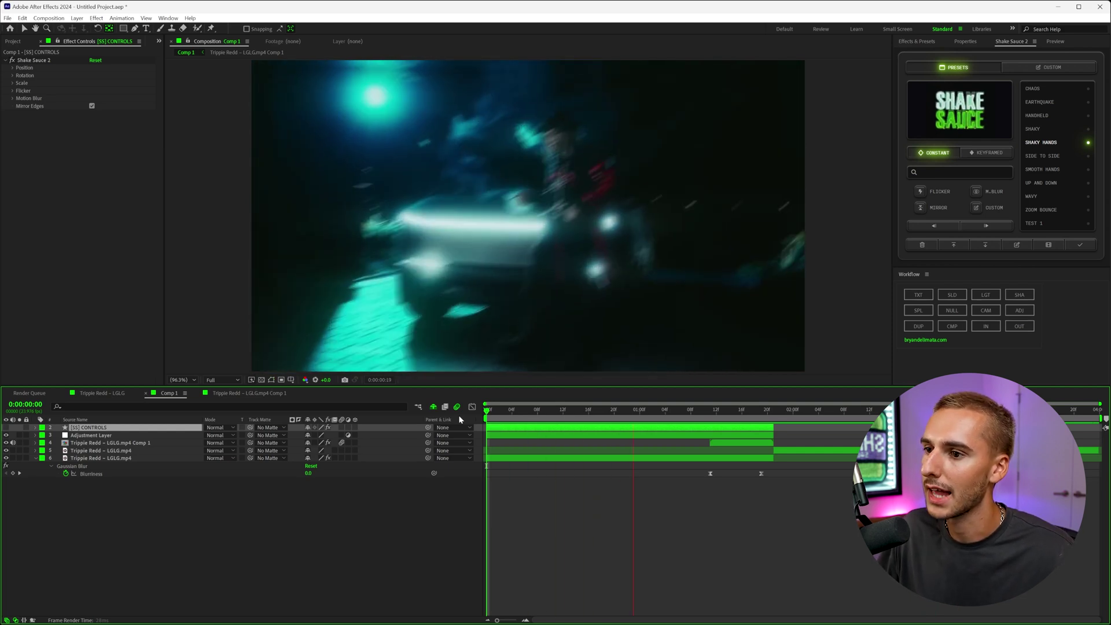
key(space)
- Keyframe the shake's Position, Rotation, Scale and Flicker Amplitude at 0:00:01:20 on the shake controls layer
click(602, 409)
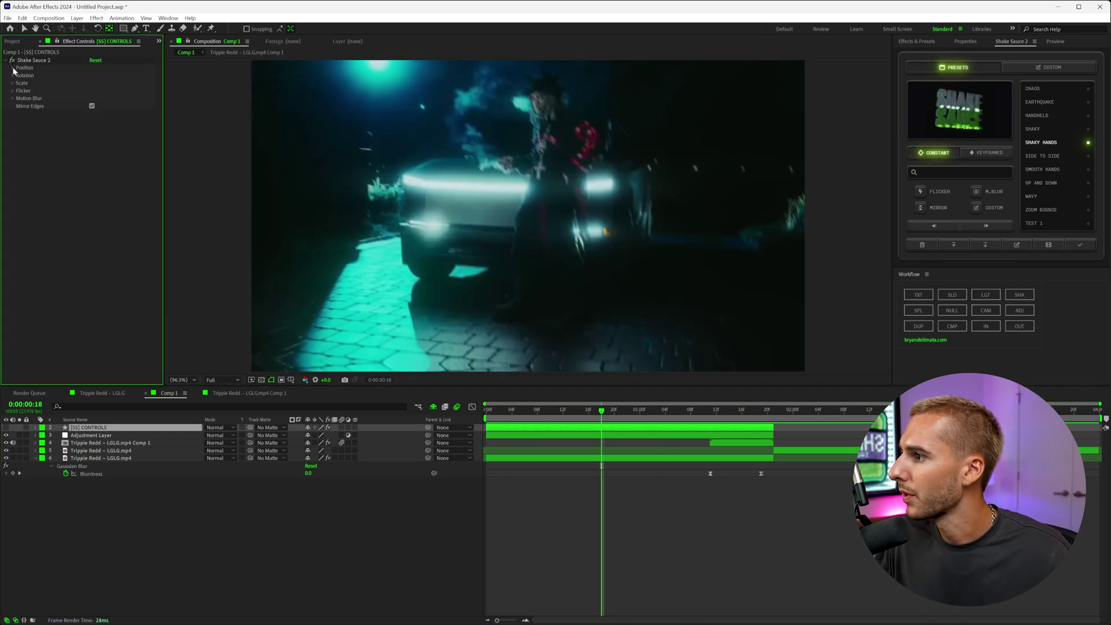
click(13, 68)
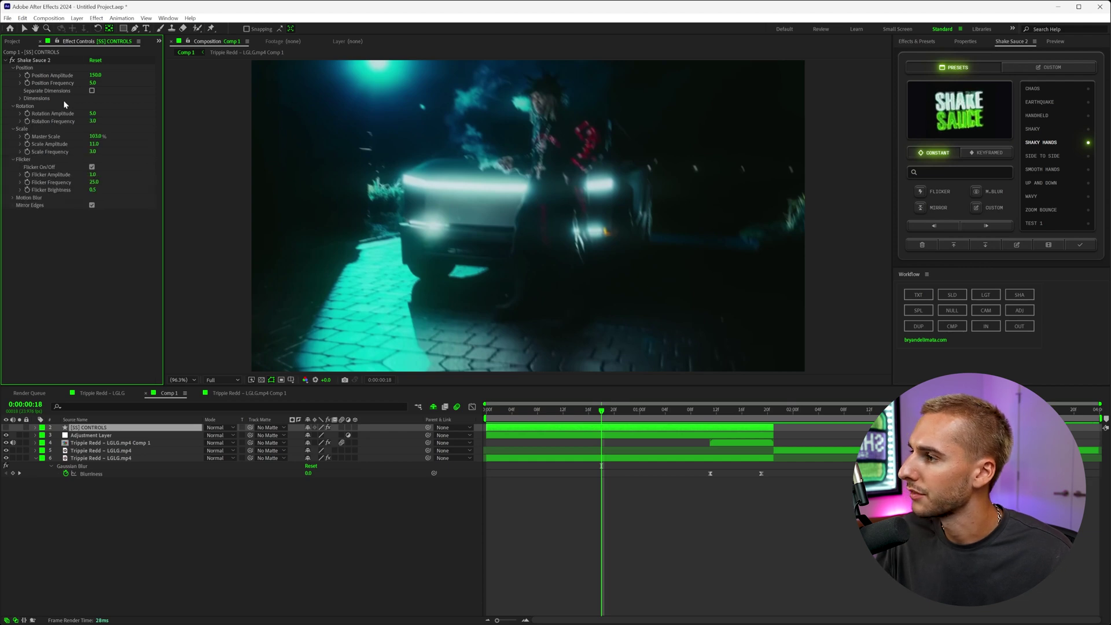
key(u)
key(u)
mouse_move(750, 409)
mouse_down()
mouse_move(712, 417)
mouse_move(766, 425)
mouse_up()
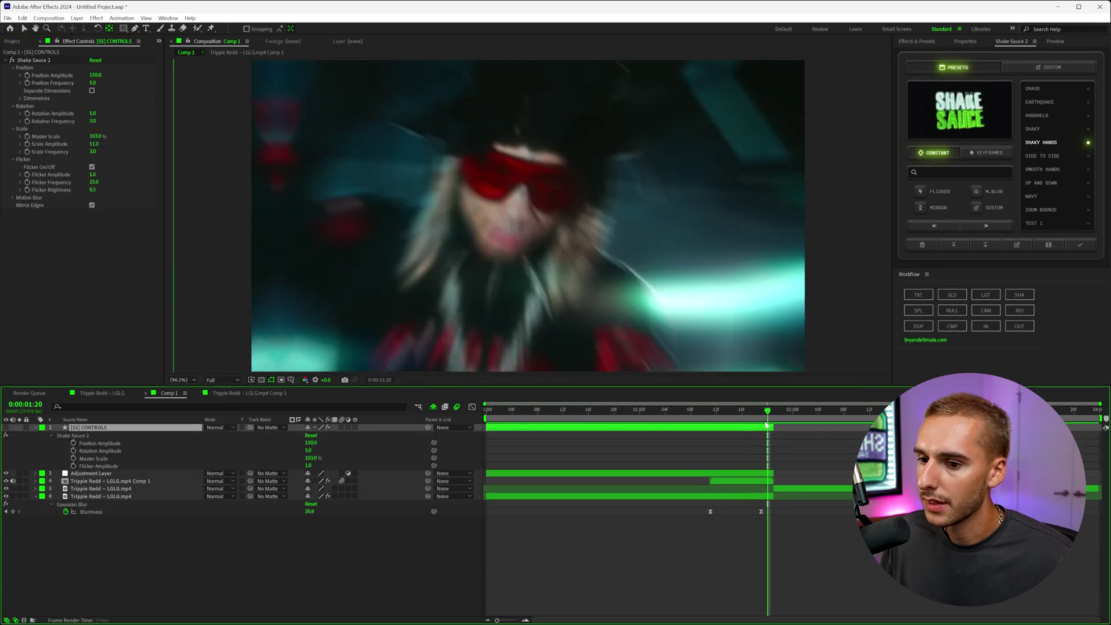
click(27, 76)
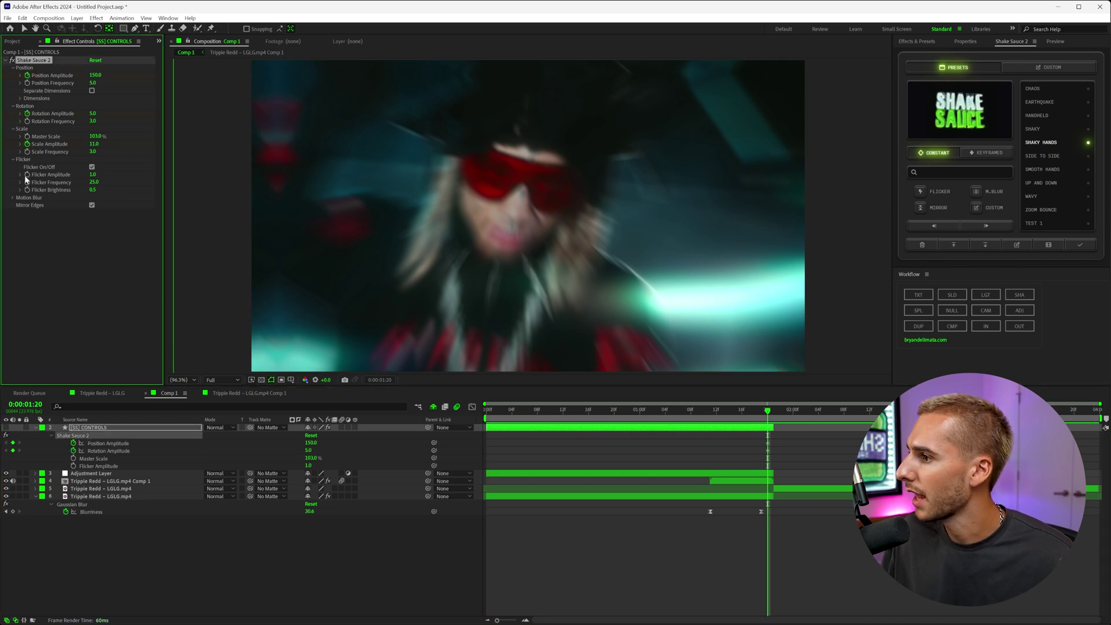
- Set the shake's Flicker, Scale, Rotation and Position Amplitude to 0 at 0:00:01:09 and preview the build-up
drag(720, 406, 700, 427)
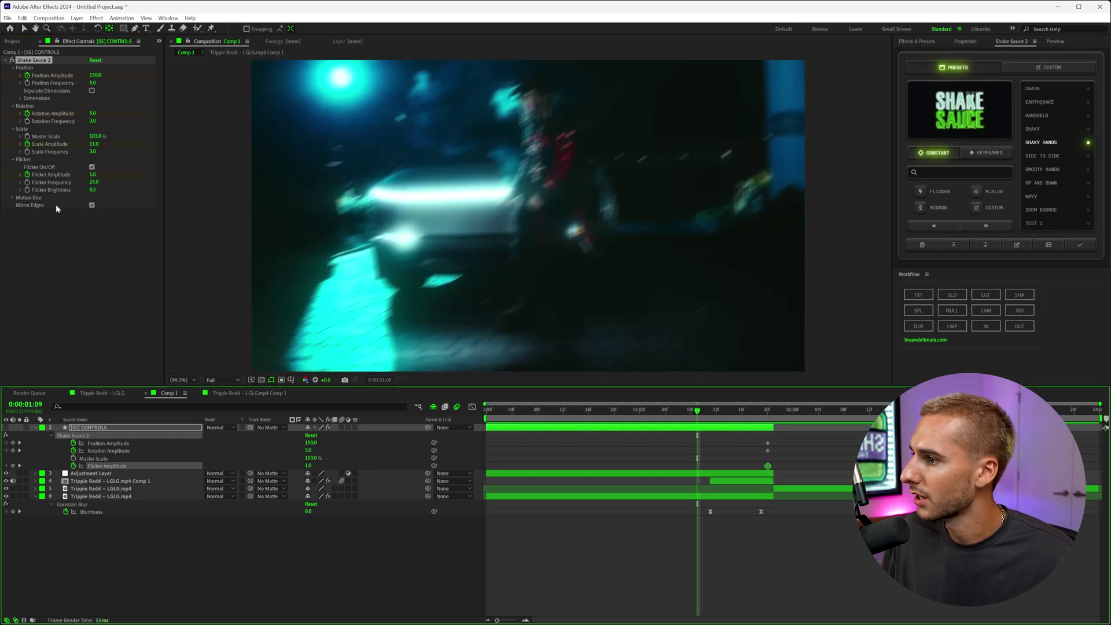
click(92, 175)
text(0)
click(93, 144)
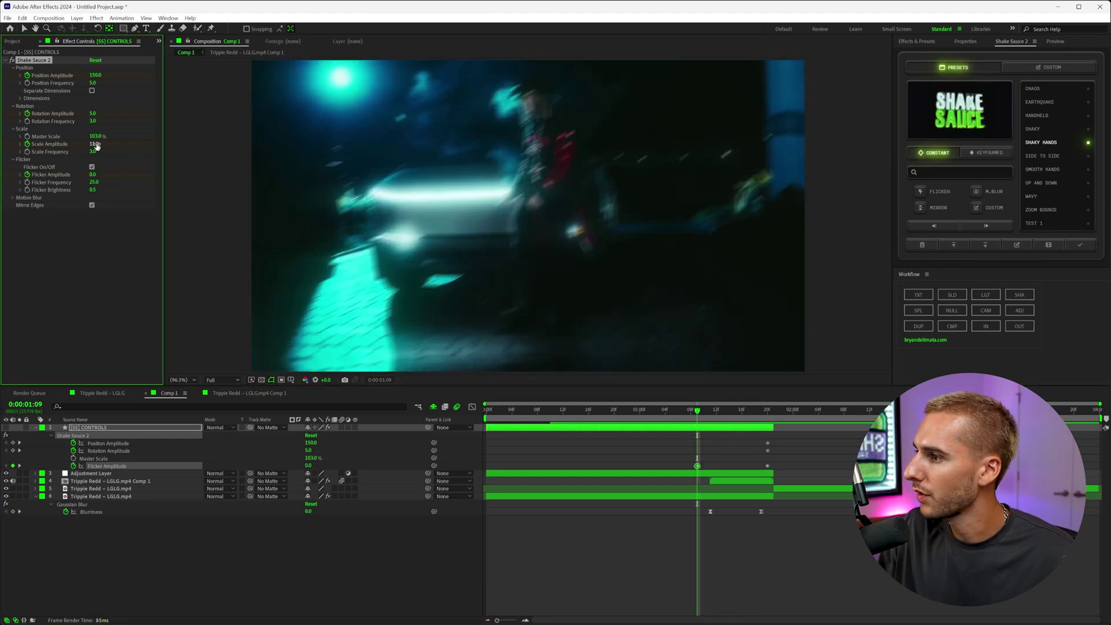
text(0)
click(116, 123)
click(92, 113)
text(0)
key(Return)
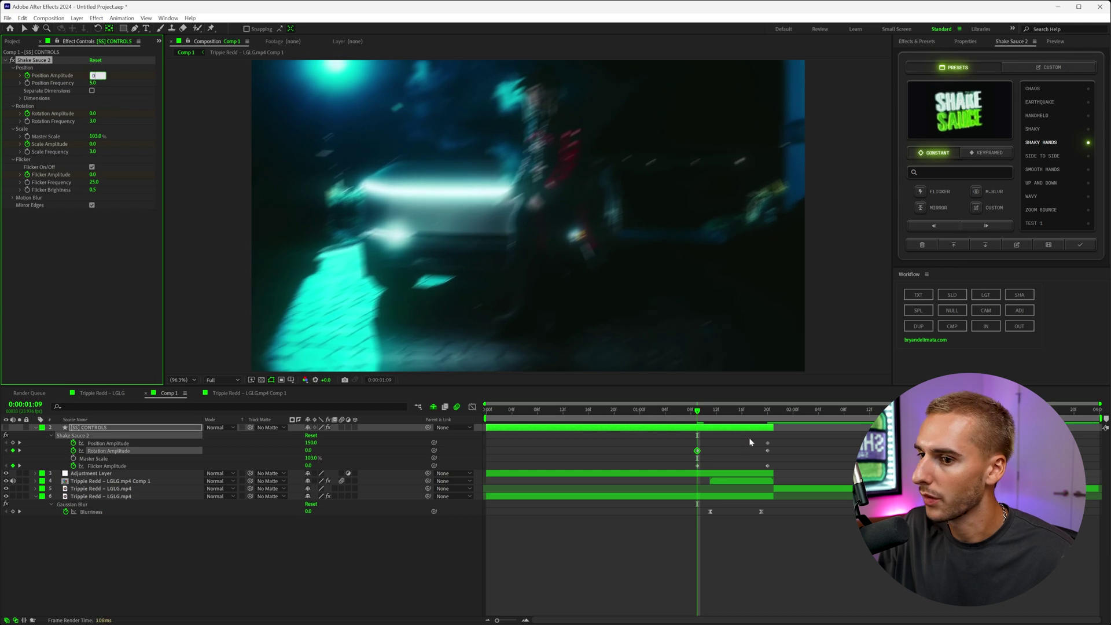
drag(696, 412, 577, 427)
key(space)
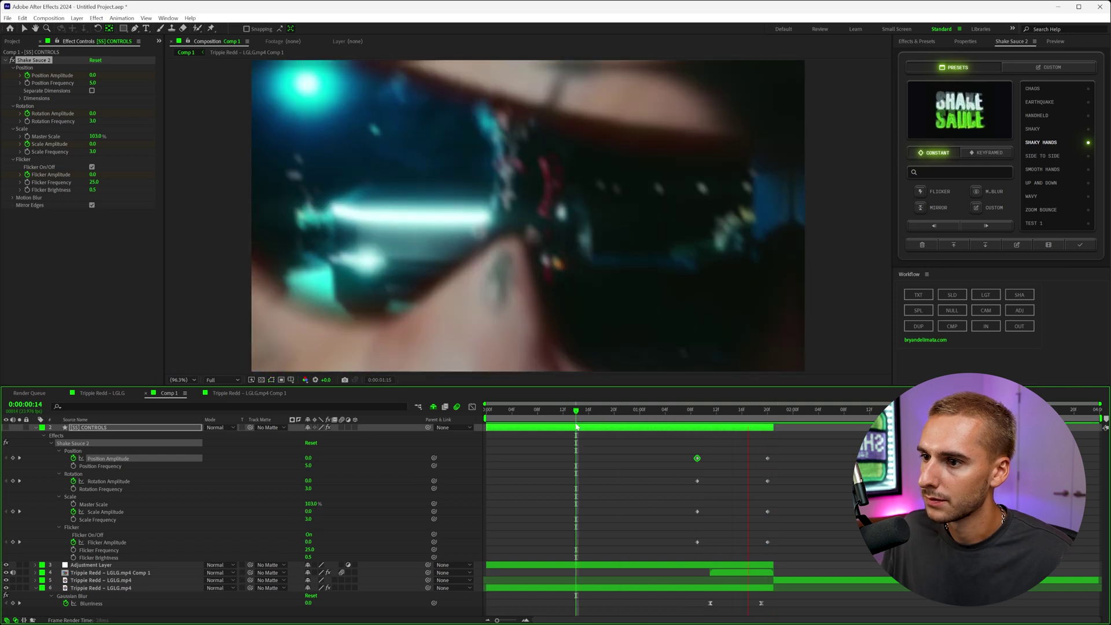
click(680, 415)
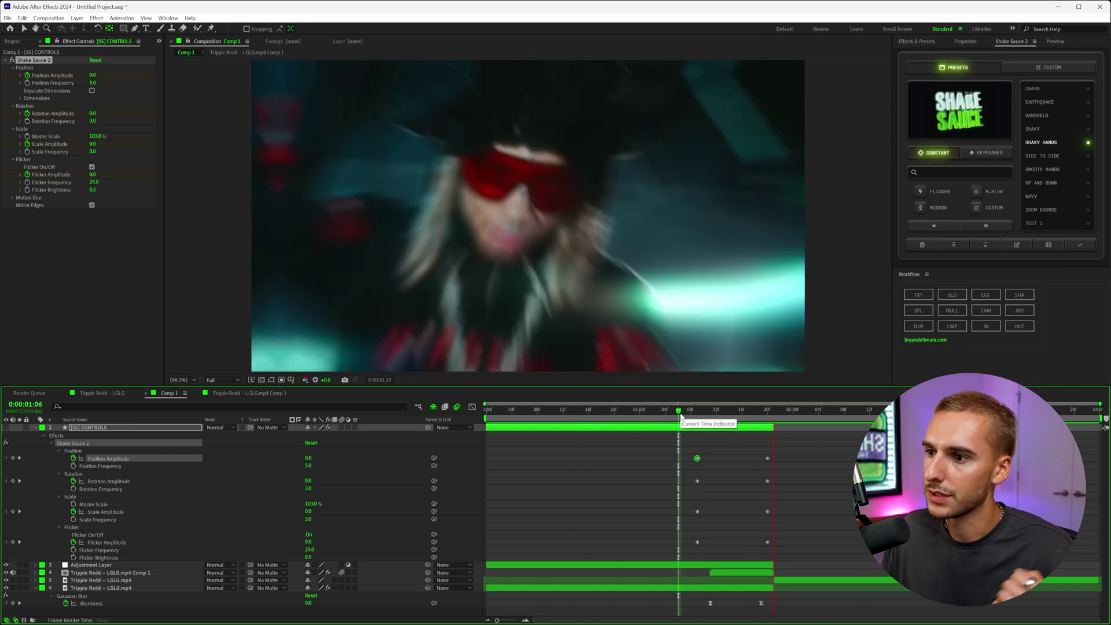
- Try moving the four starting amplitude keyframes earlier, and return them to 0:00:01:09
drag(715, 450, 698, 542)
key(space)
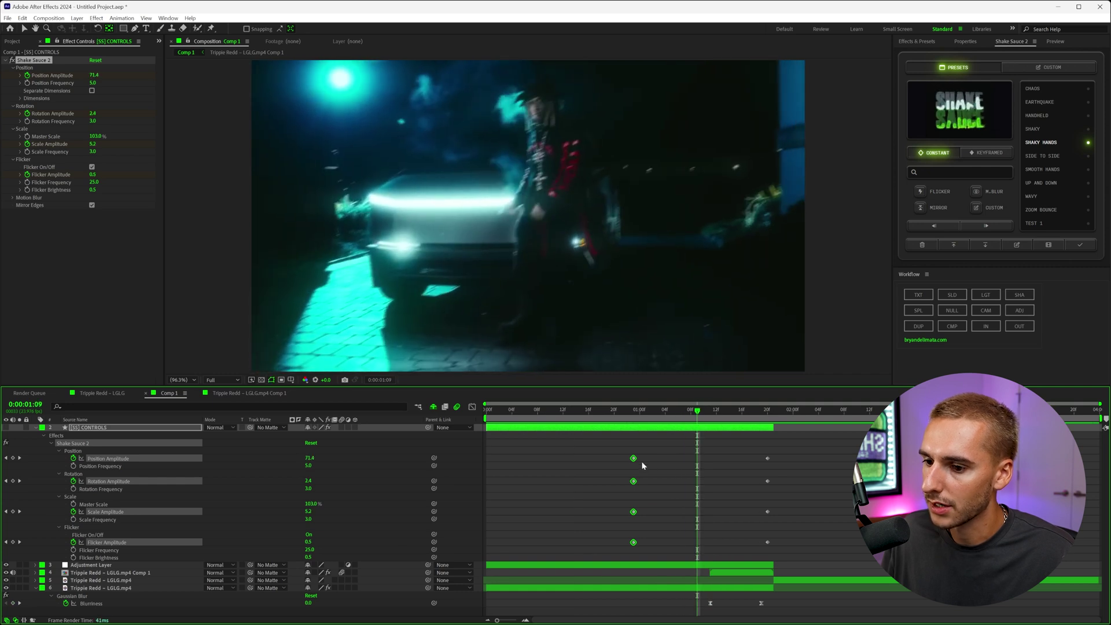
drag(693, 463, 698, 461)
- Ease all the amplitude keyframes and shift them one frame later so the shake peaks at 0:00:01:21
drag(790, 452, 632, 550)
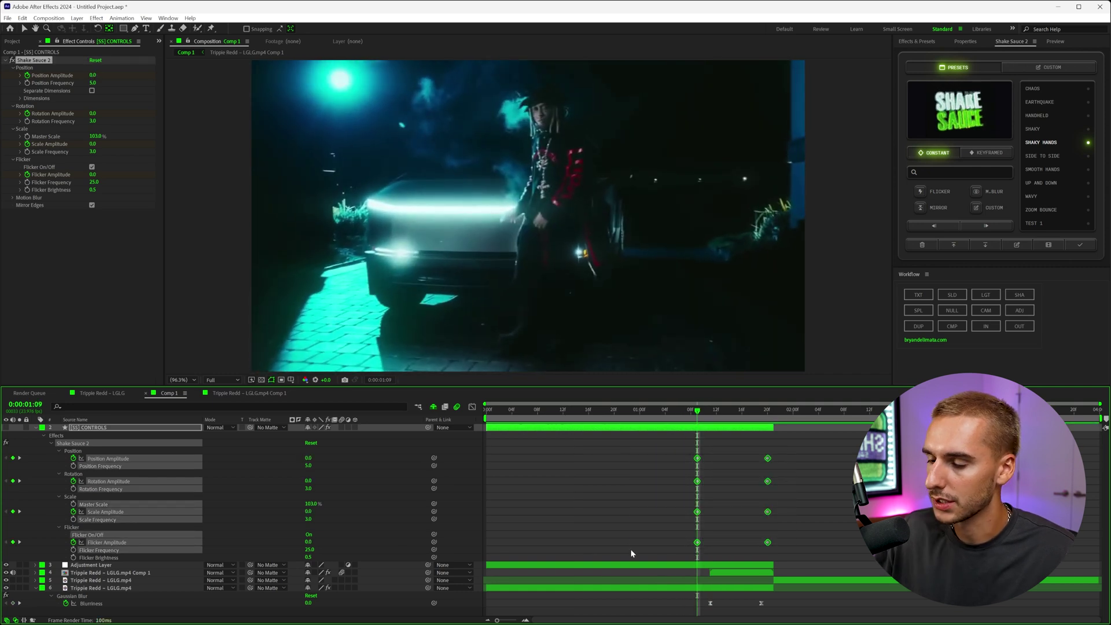
key(F9)
click(602, 416)
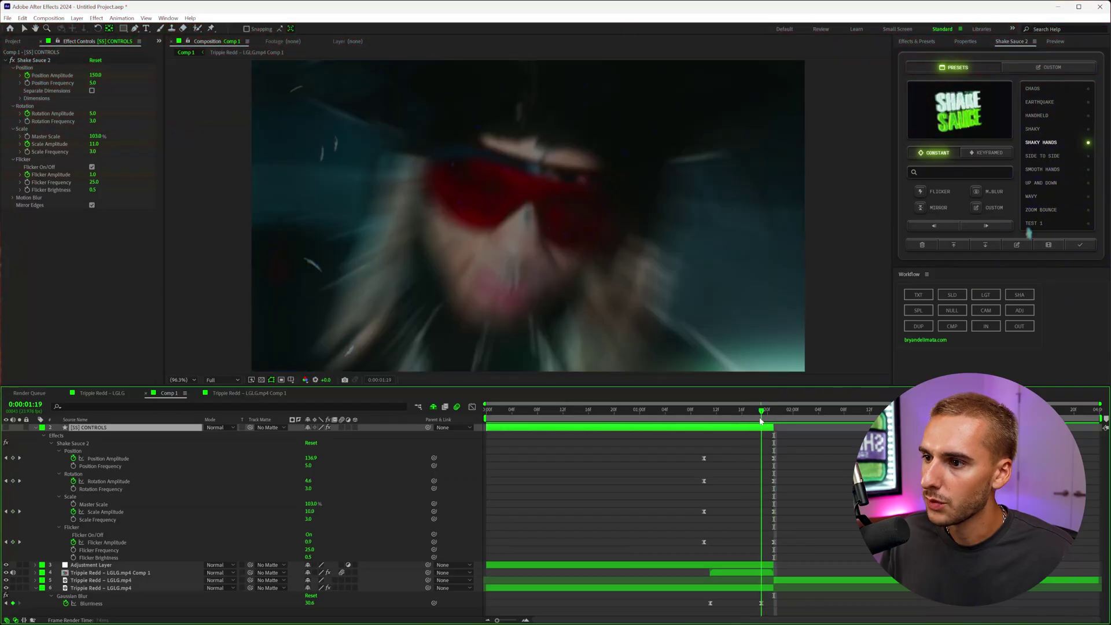
mouse_move(761, 418)
mouse_down()
mouse_move(789, 424)
mouse_move(772, 428)
mouse_up()
- Add the keyframed Twitch shake preset at 0:00:01:21 with no layer selected, and preview the transition
click(814, 493)
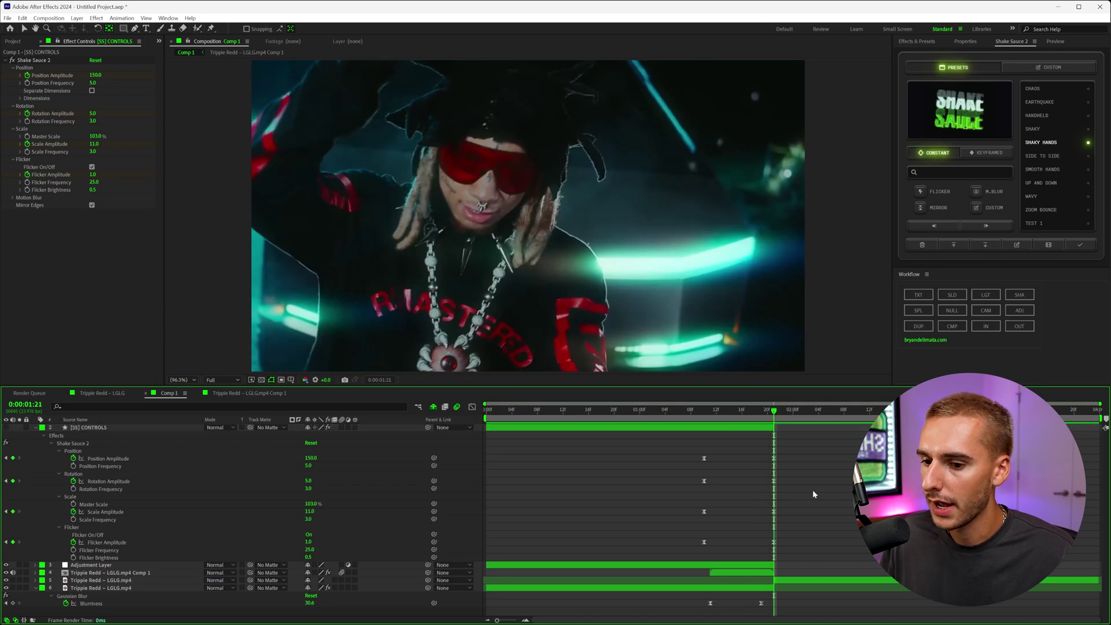
click(35, 428)
click(975, 153)
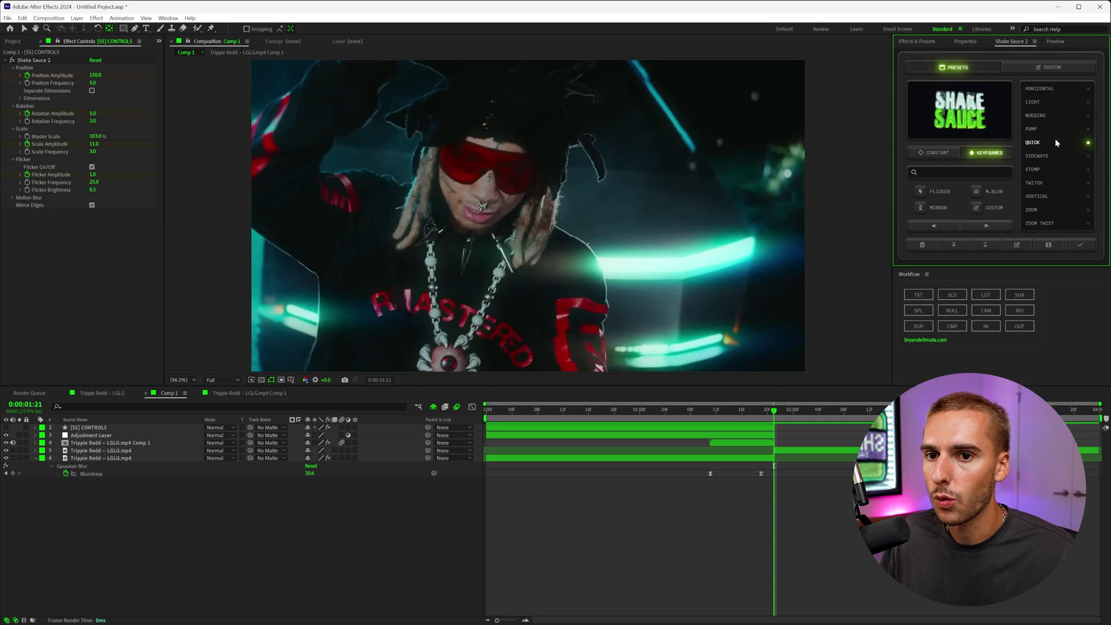
click(1034, 184)
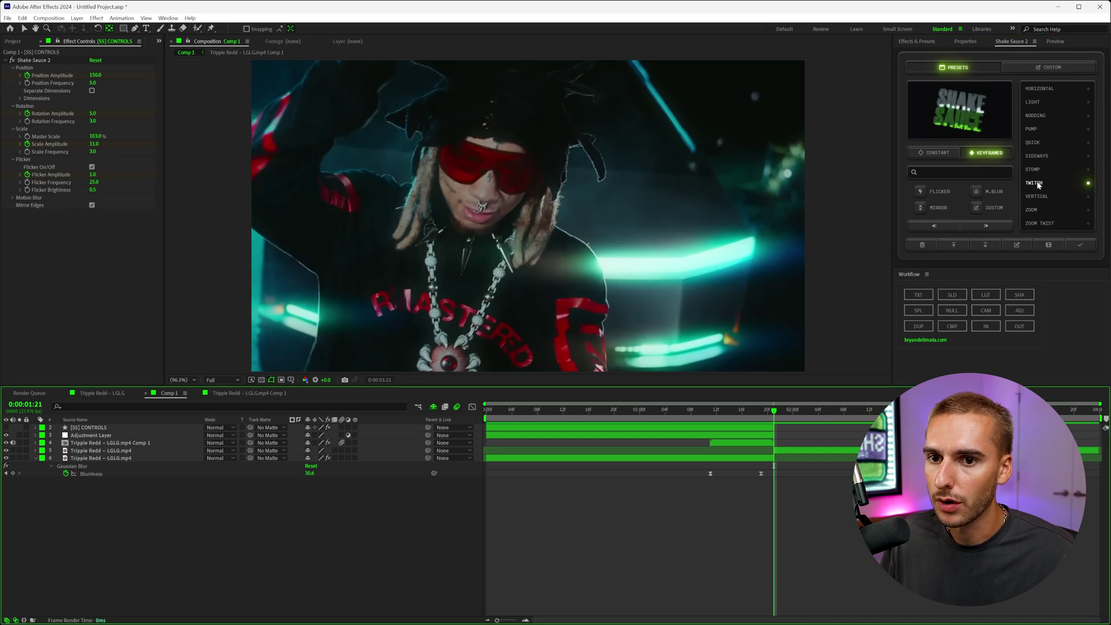
click(1079, 245)
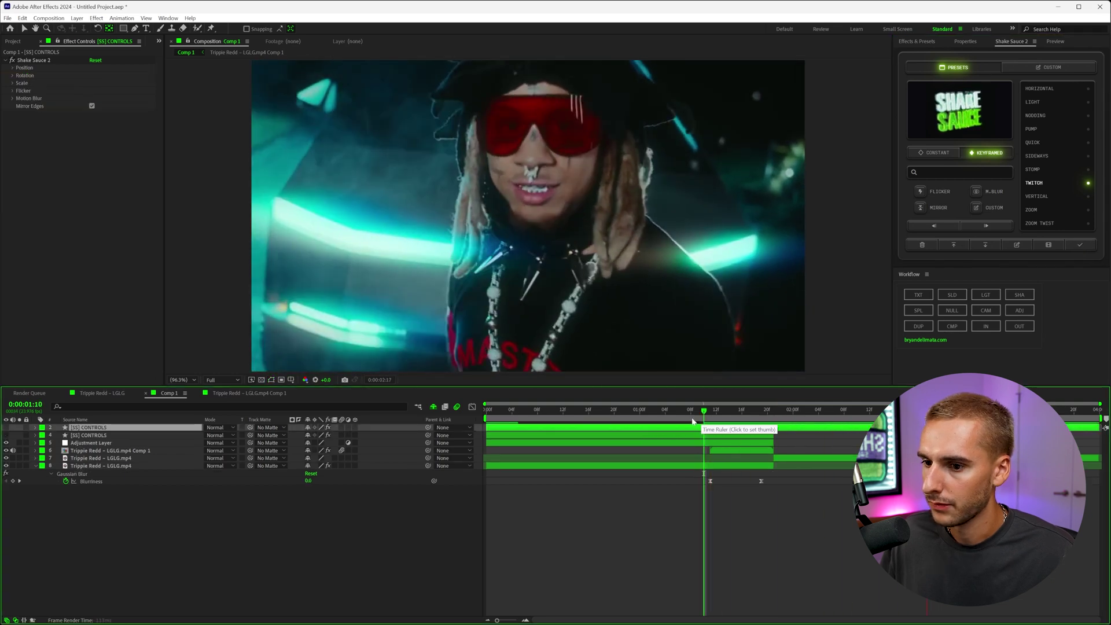
drag(692, 421, 583, 422)
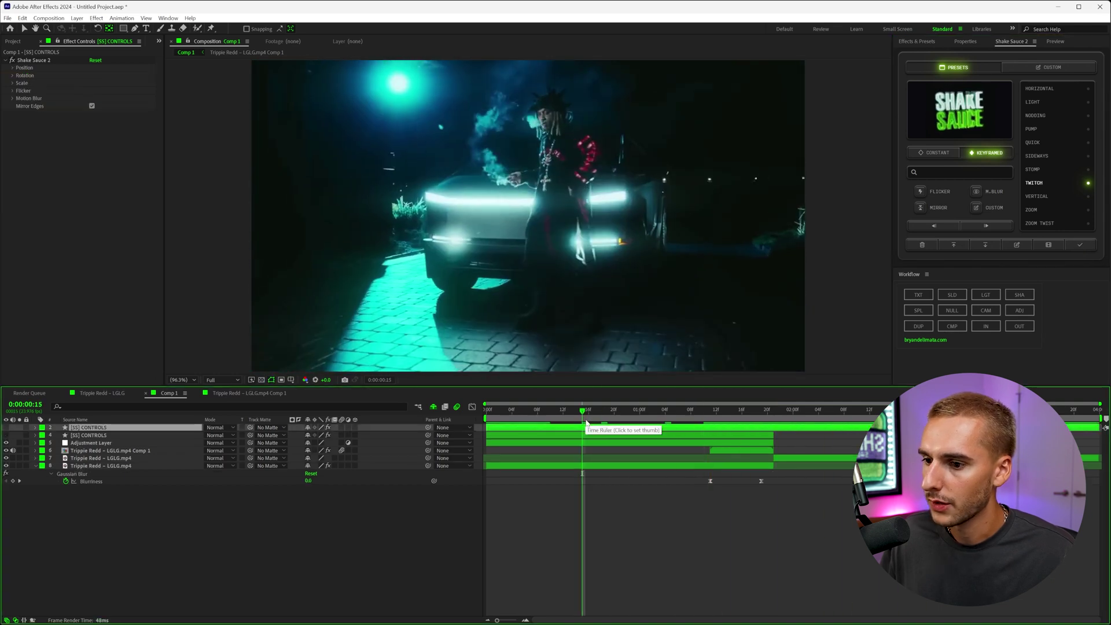
key(space)
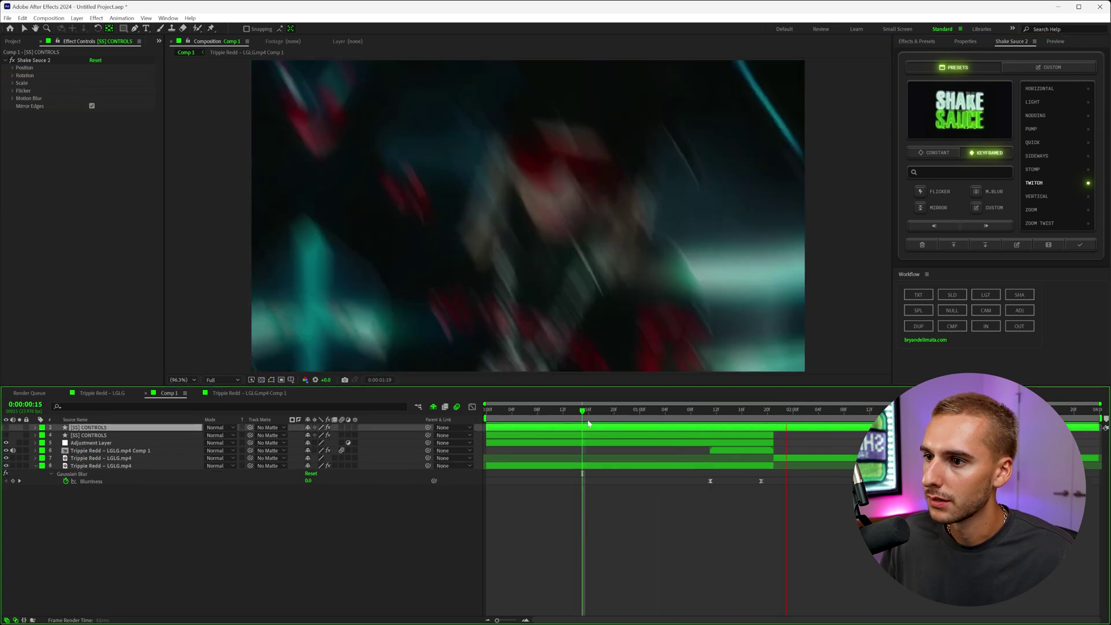
- Try the keyframed Quick shake preset on the selected impact shake controls at 0:00:01:21 and preview the transition
click(774, 411)
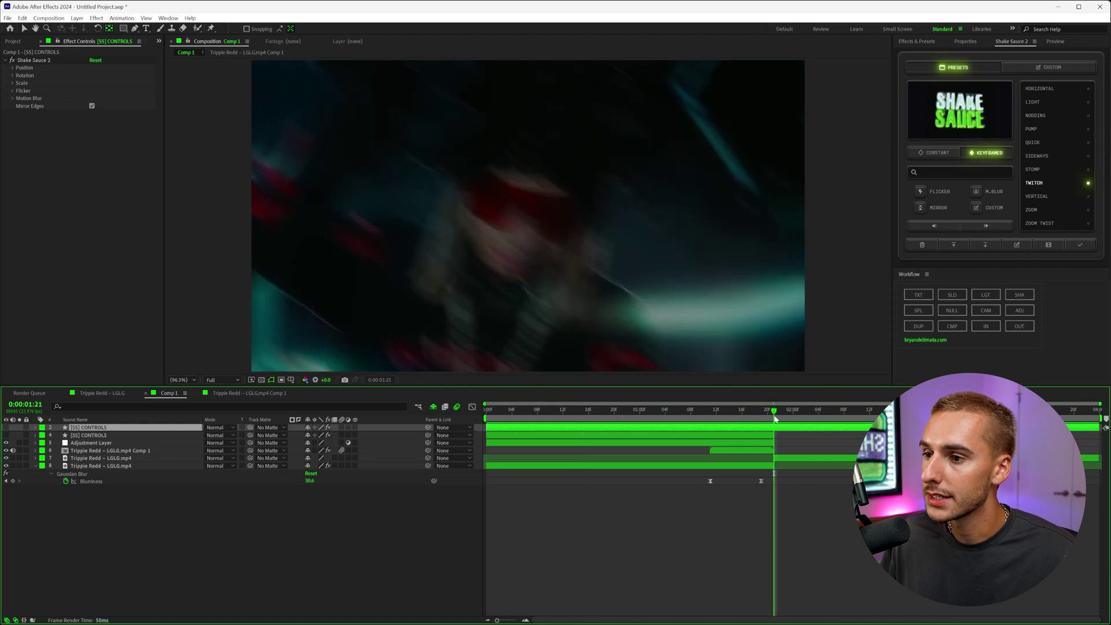
click(1033, 143)
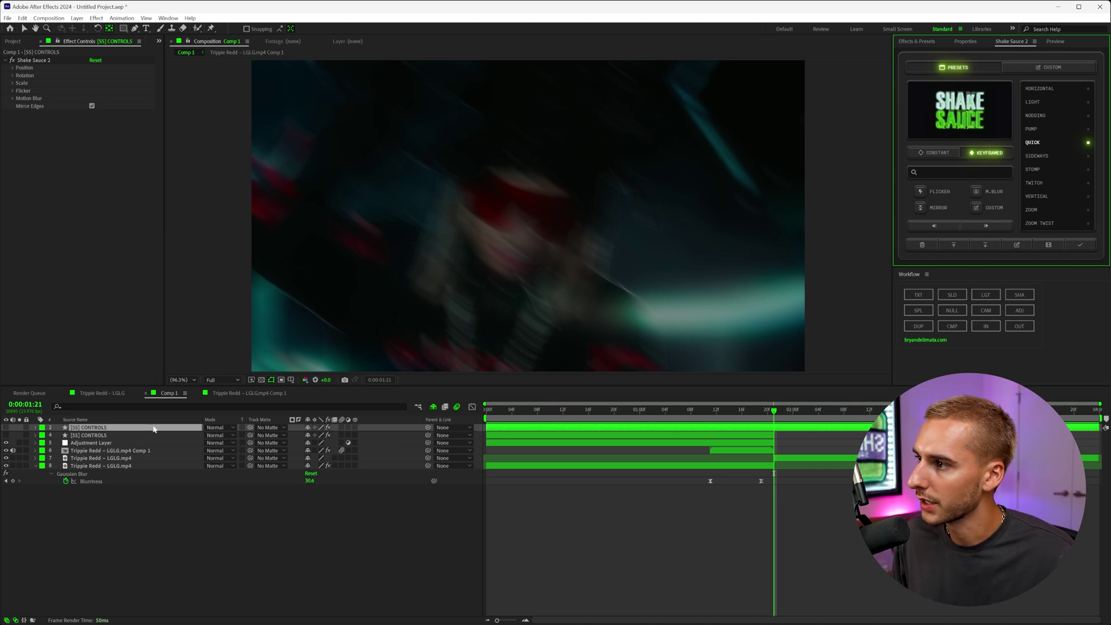
mouse_move(776, 410)
mouse_down()
mouse_move(793, 412)
mouse_move(738, 415)
mouse_move(790, 417)
mouse_move(774, 422)
mouse_up()
key(u)
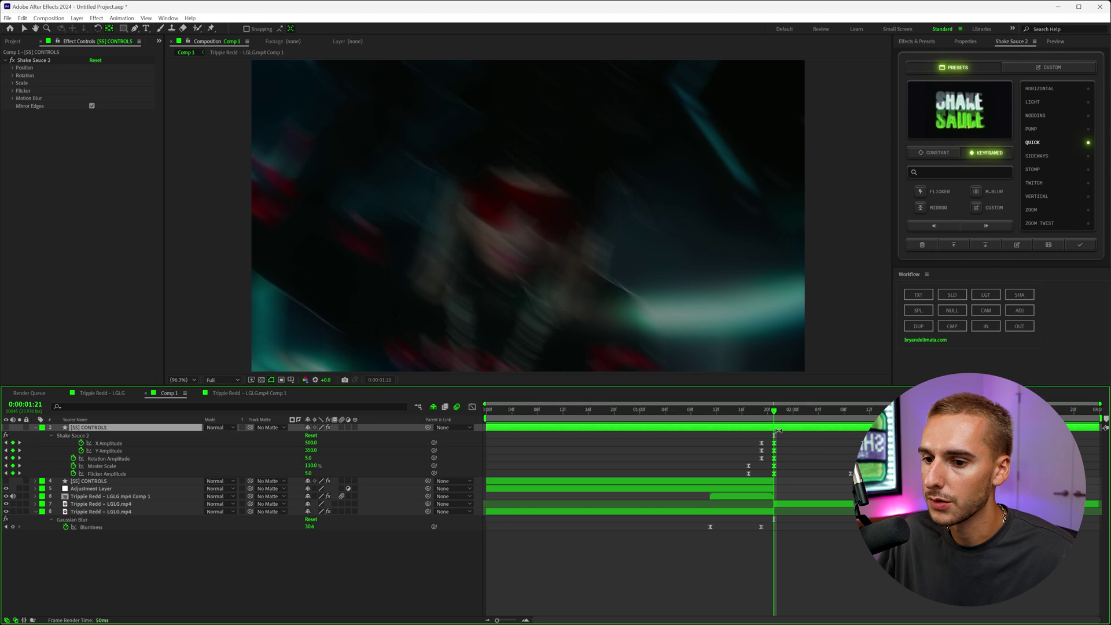
click(1082, 244)
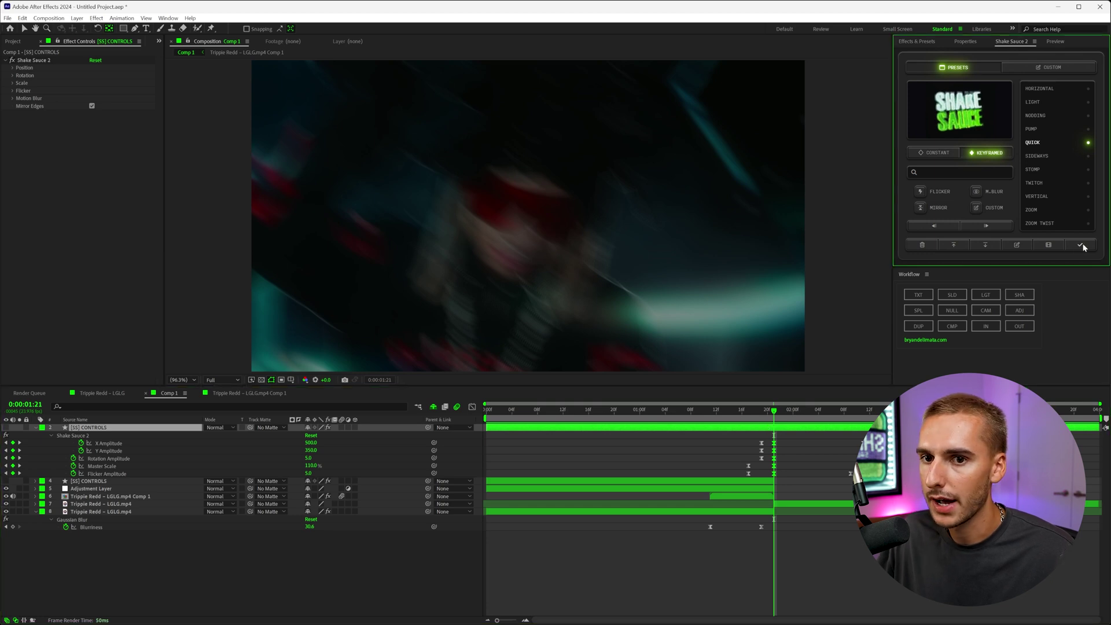
click(723, 410)
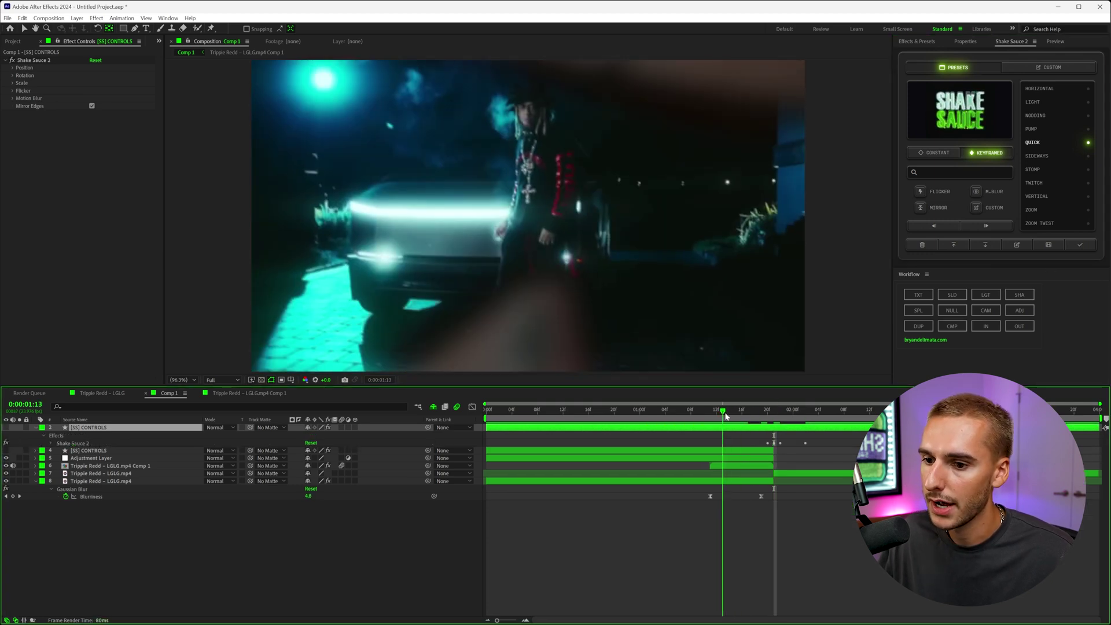
- Try the keyframed Zoom shake preset on the same controls layer at 0:00:01:21 and play the transition from 0:00:01:17
click(774, 412)
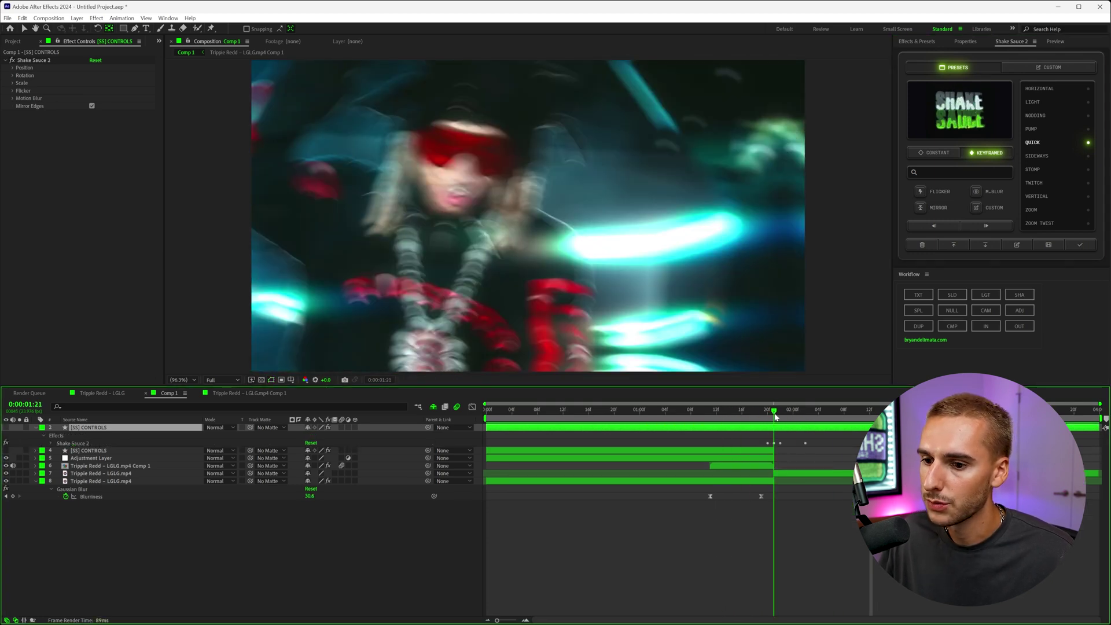
click(1033, 210)
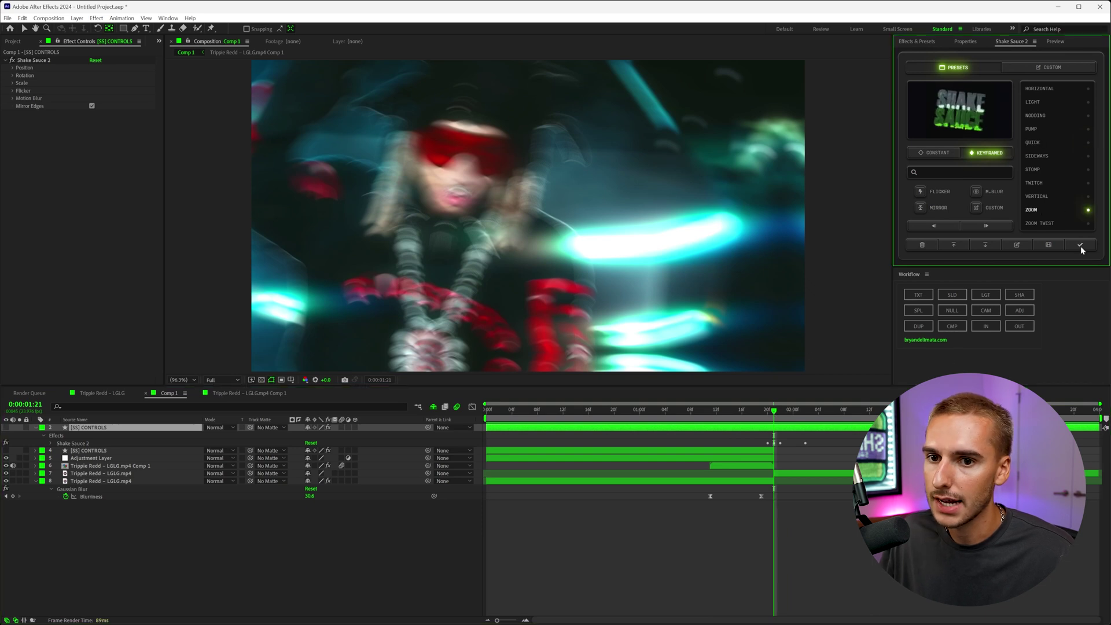
click(1081, 246)
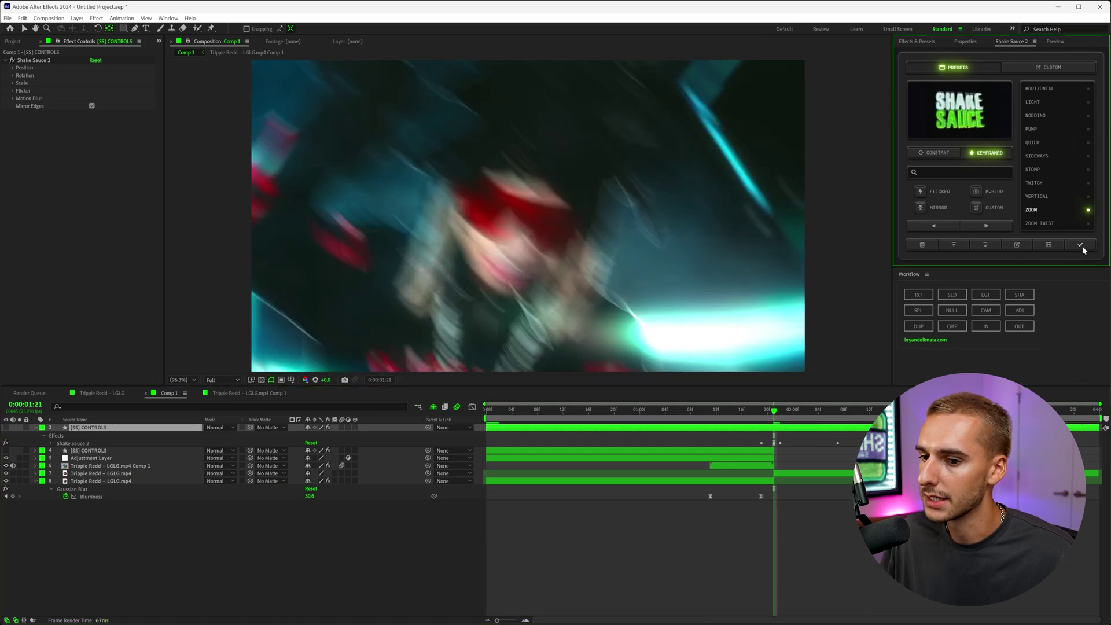
click(750, 411)
key(space)
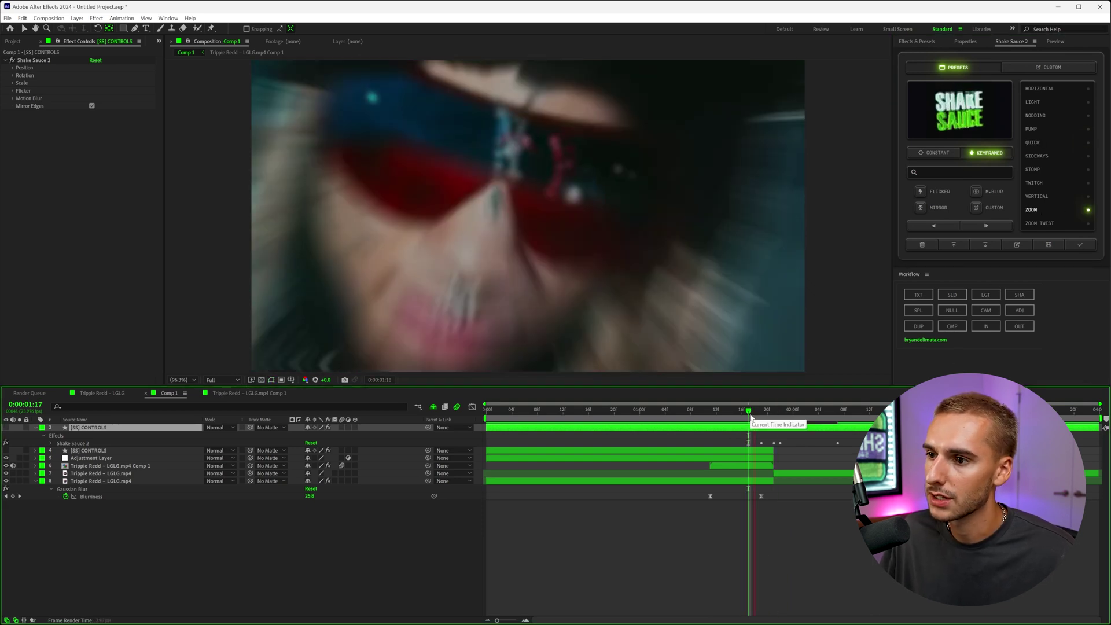
- Reapply the keyframed Twitch preset to the impact shake at 0:00:01:21 and play the full transition from the start
click(1028, 183)
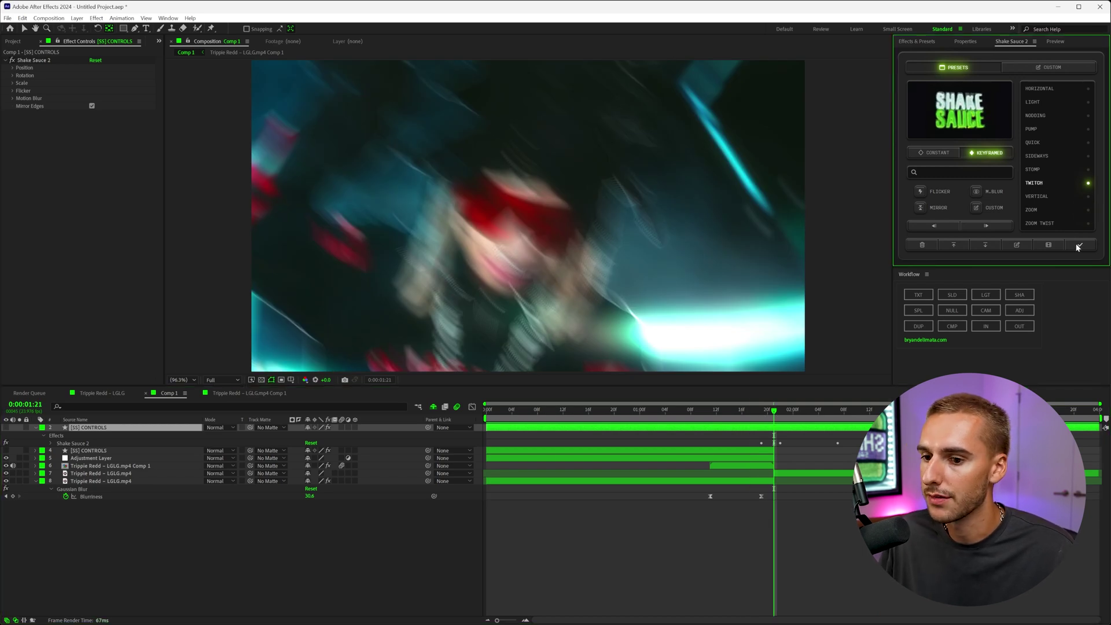
click(1079, 246)
drag(543, 410, 430, 422)
key(space)
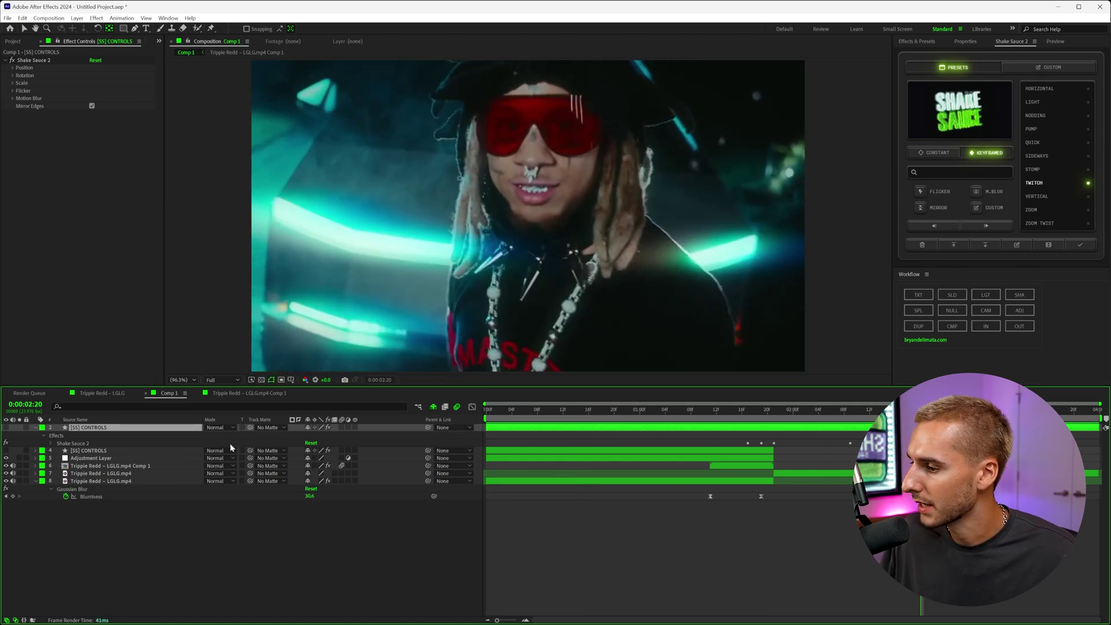
key(space)
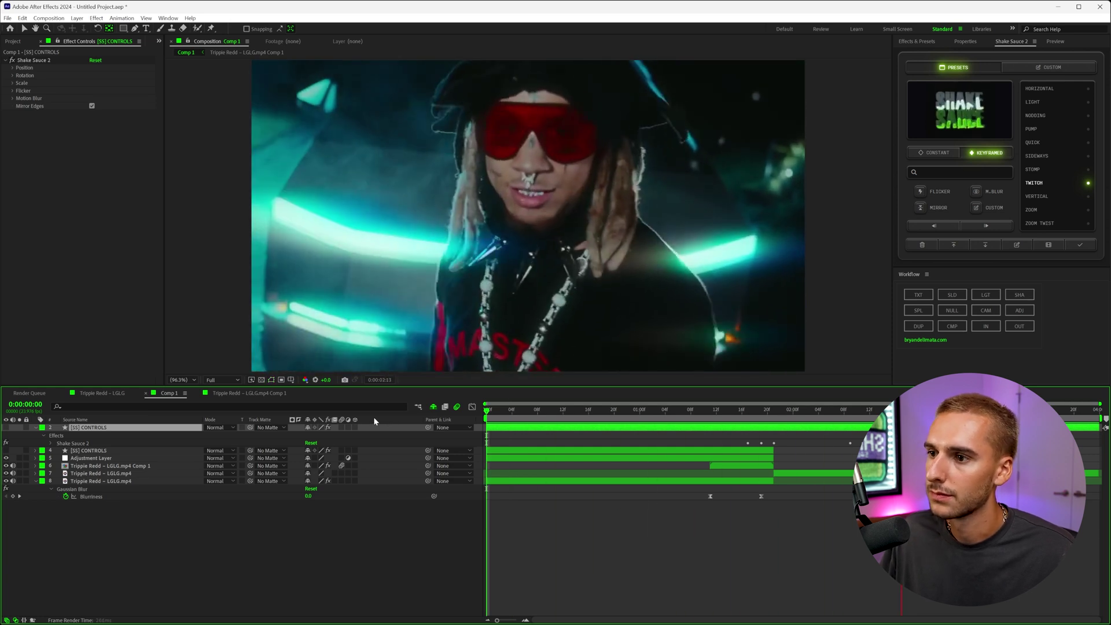
key(space)
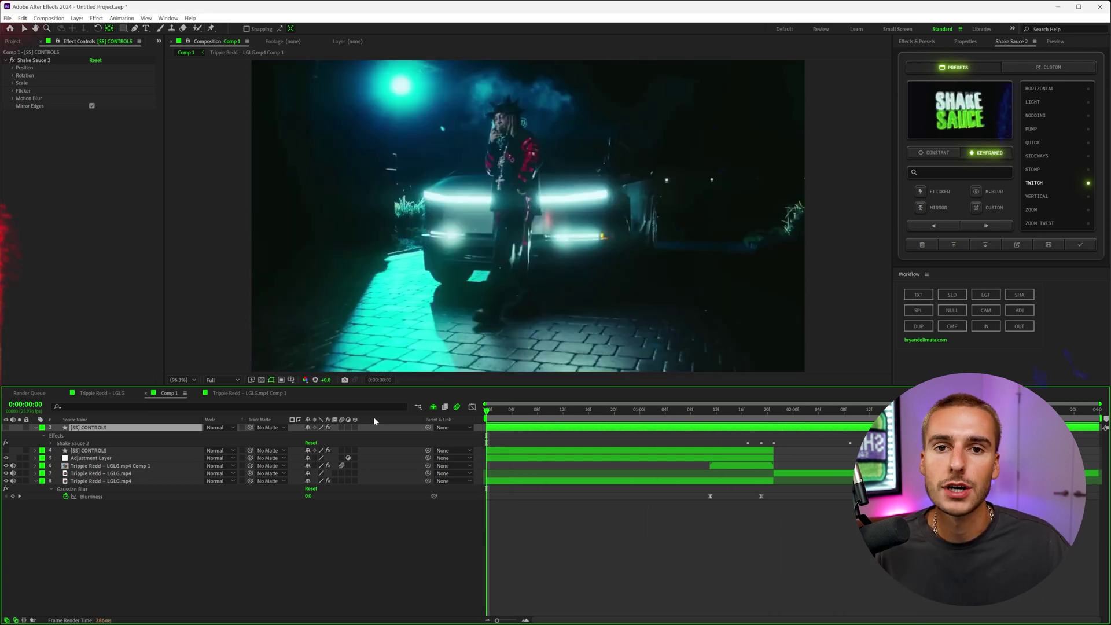